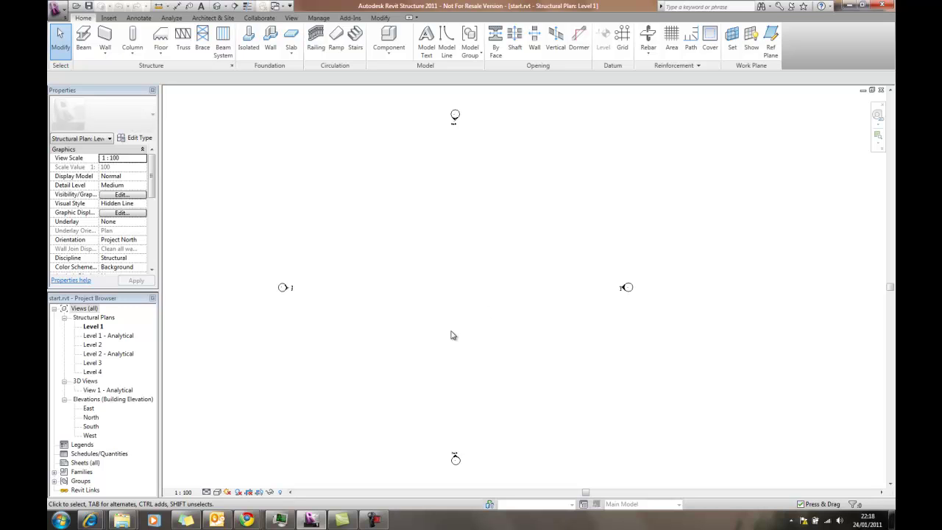
# Draw the first vertical grid line on the Level 1 plan
pyautogui.moveTo(452, 336)
pyautogui.mouseDown(button='middle')
pyautogui.moveTo(498, 321)
pyautogui.moveTo(497, 341)
pyautogui.moveTo(459, 326)
pyautogui.mouseUp(button='middle')
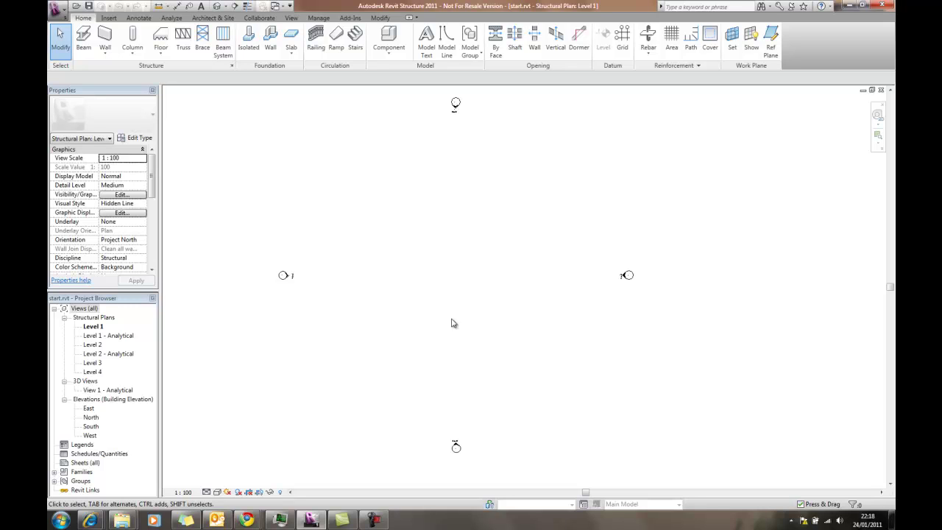
pyautogui.scroll(-1, 466, 316)
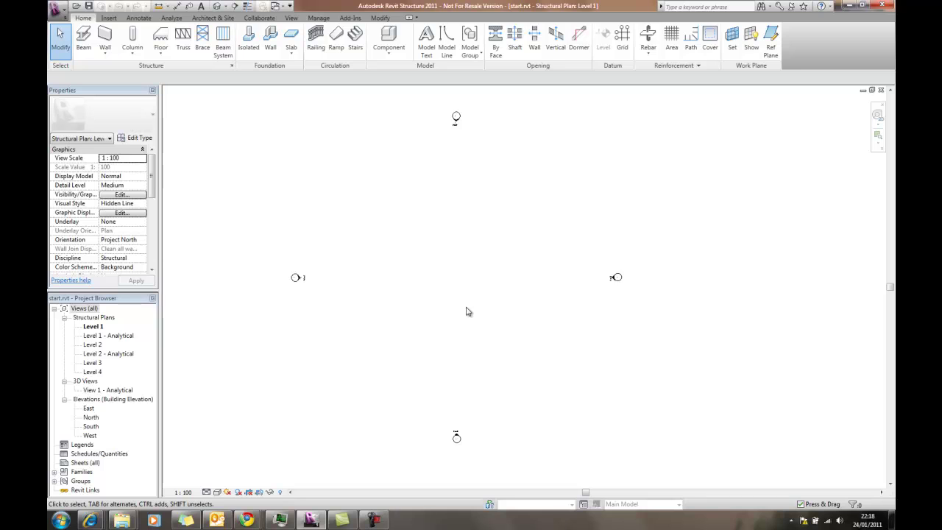
pyautogui.click(623, 37)
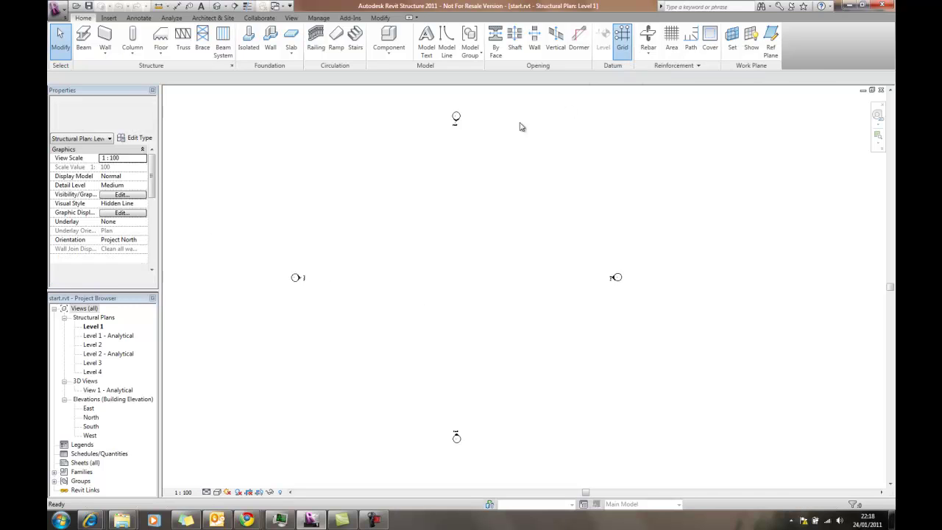
pyautogui.click(340, 416)
pyautogui.click(337, 144)
pyautogui.scroll(3, 343, 146)
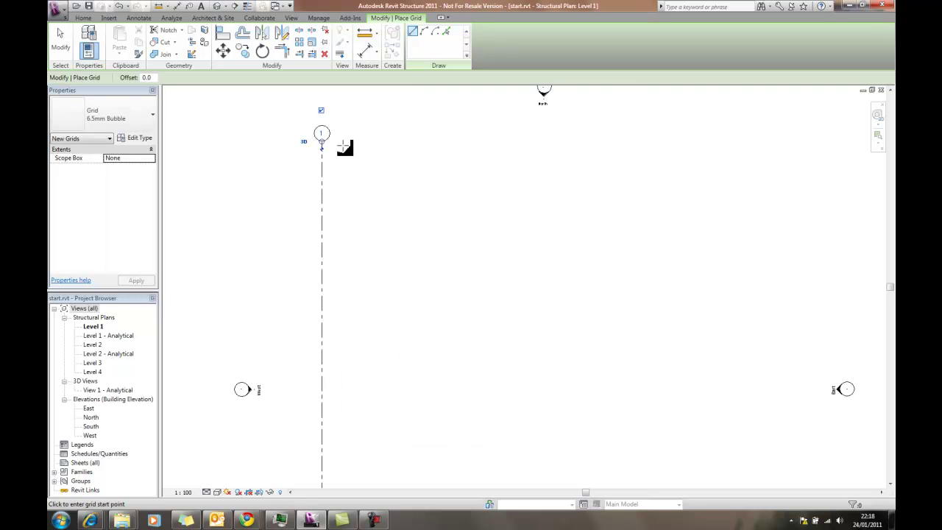
pyautogui.scroll(3, 331, 162)
pyautogui.press('Escape')
pyautogui.press('Escape')
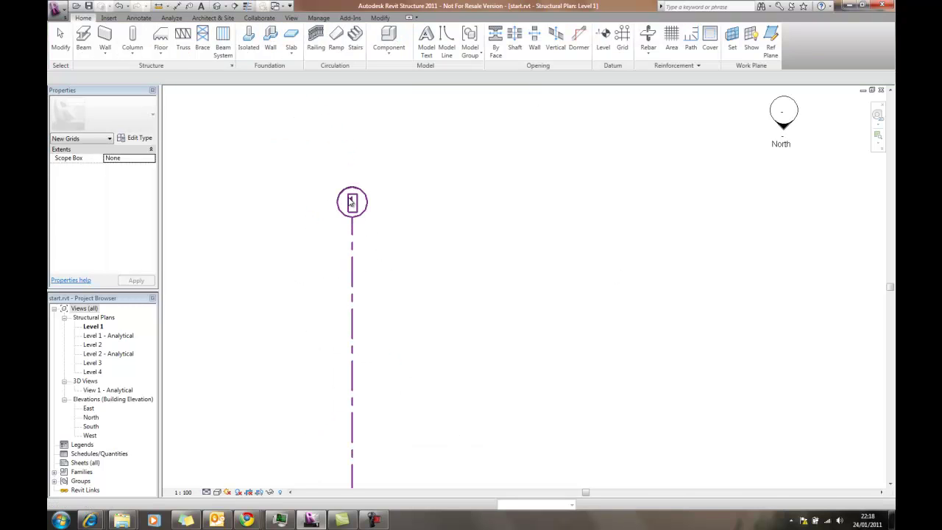
# Rename the new grid's bubble label to A
pyautogui.click(351, 201)
pyautogui.click(351, 201)
pyautogui.write('A')
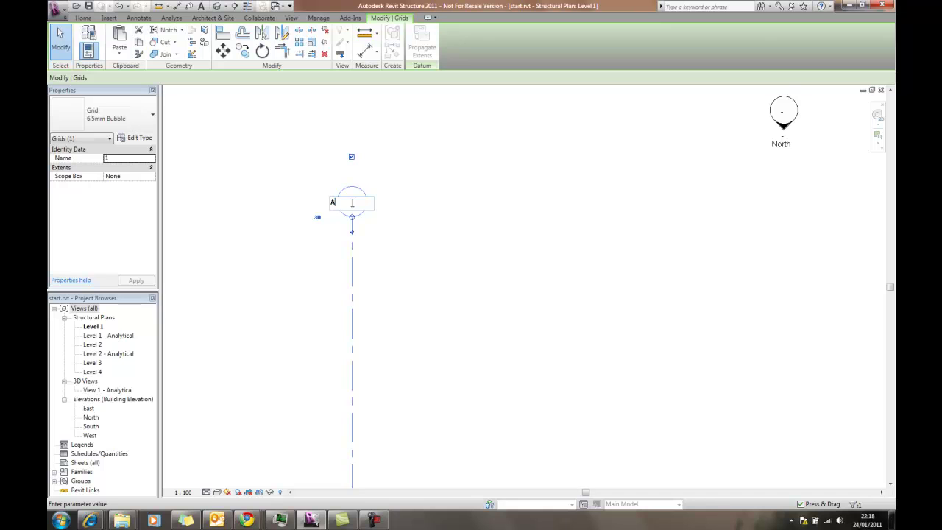
pyautogui.press('Return')
pyautogui.press('Escape')
pyautogui.scroll(-4, 434, 213)
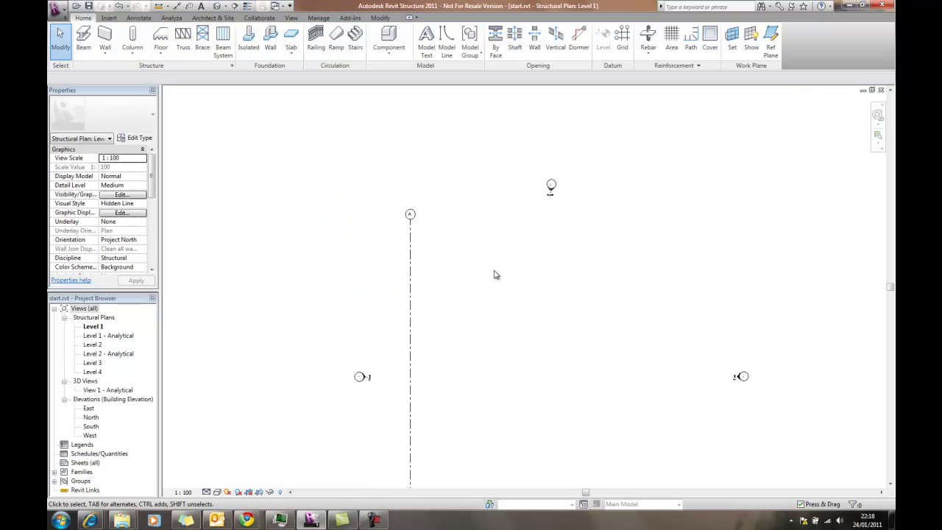
pyautogui.scroll(-1, 495, 274)
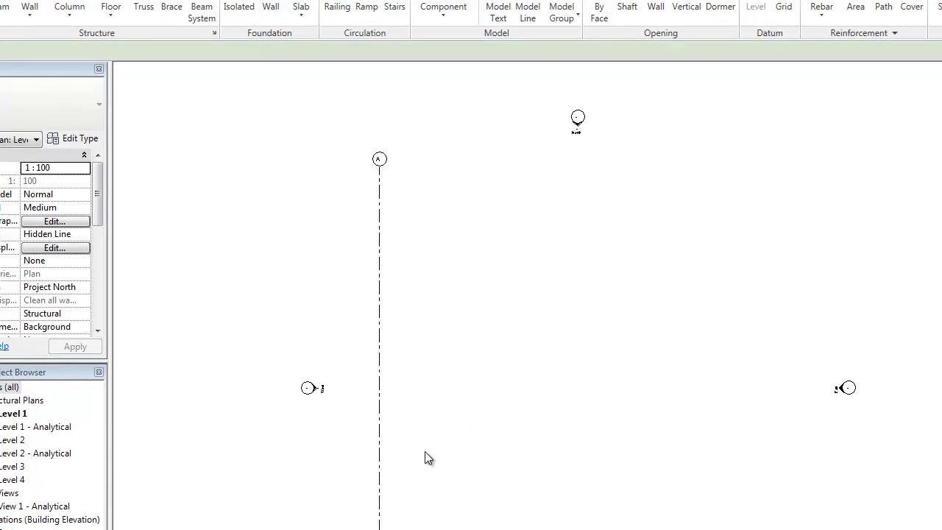
# Add grids B through H at 6000 offsets, each picked right of the previous grid
pyautogui.press('g')
pyautogui.press('r')
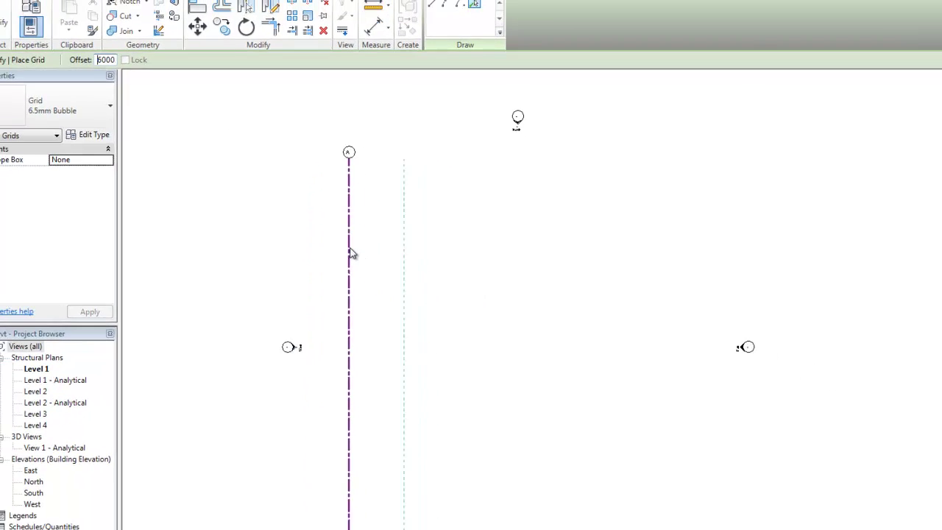
pyautogui.click(351, 254)
pyautogui.click(381, 209)
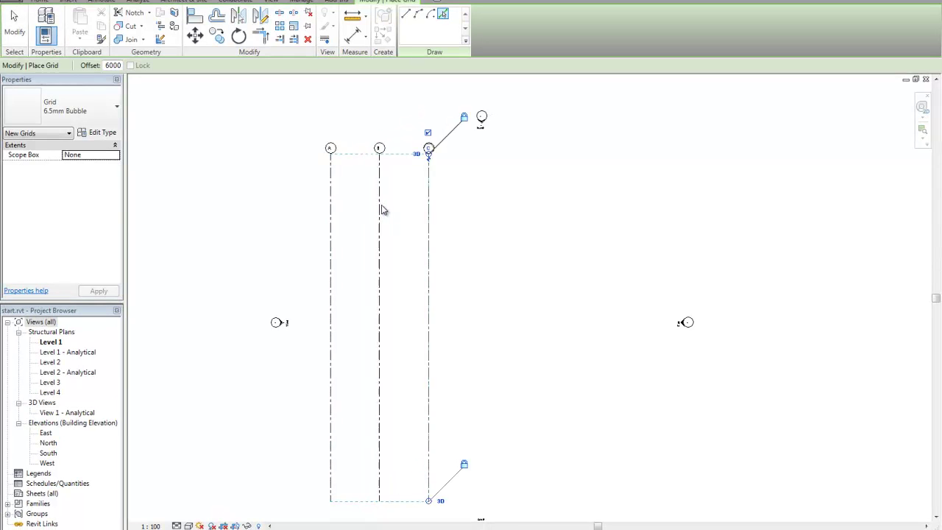
pyautogui.click(430, 196)
pyautogui.click(480, 198)
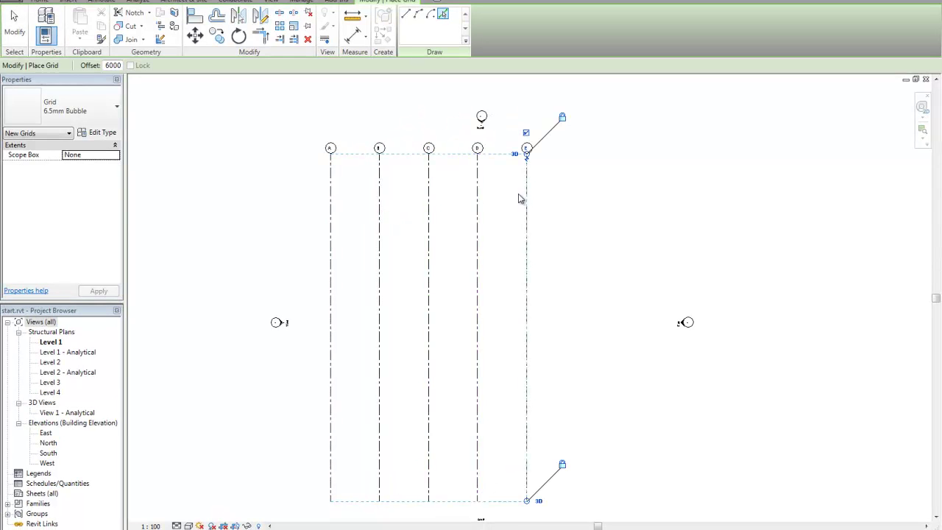
pyautogui.click(529, 198)
pyautogui.click(579, 197)
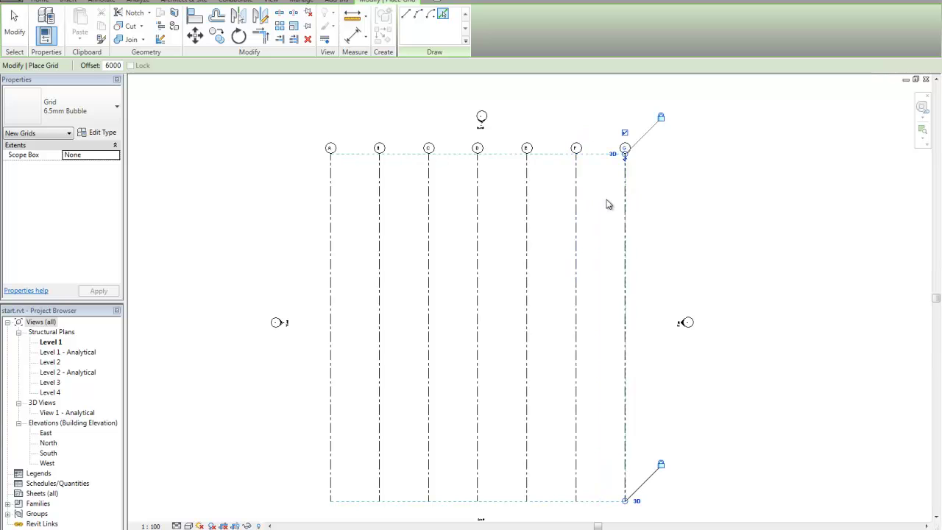
pyautogui.click(627, 204)
pyautogui.rightClick(403, 93)
pyautogui.click(426, 97)
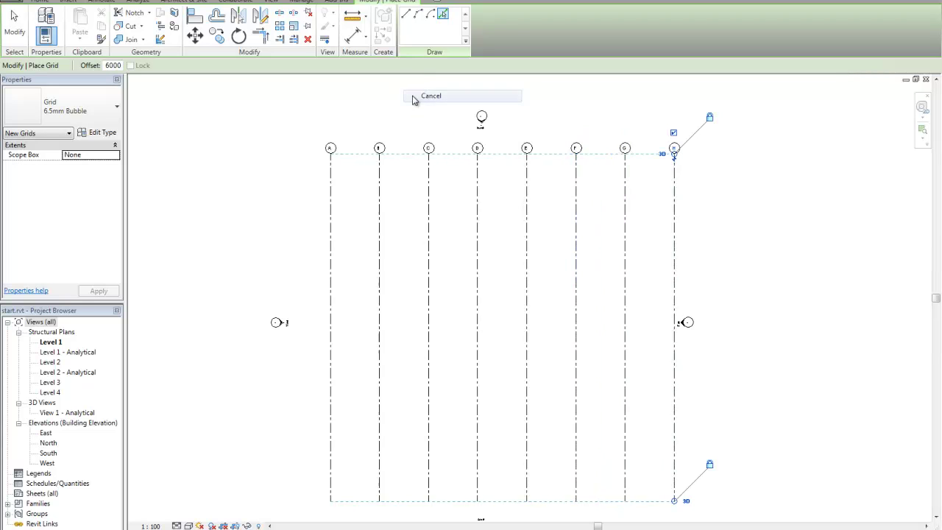
pyautogui.rightClick(318, 135)
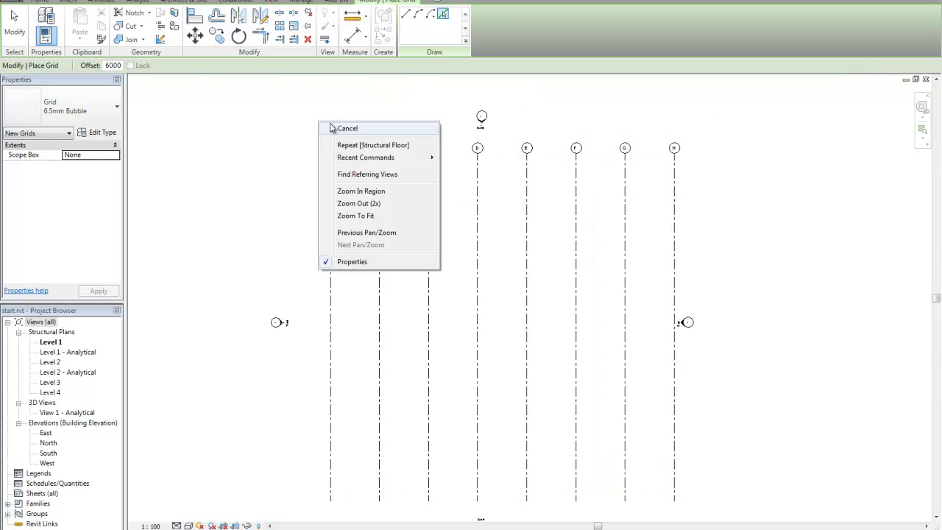
# Draw the first horizontal grid line across the plan, ending right of grid H
pyautogui.click(333, 128)
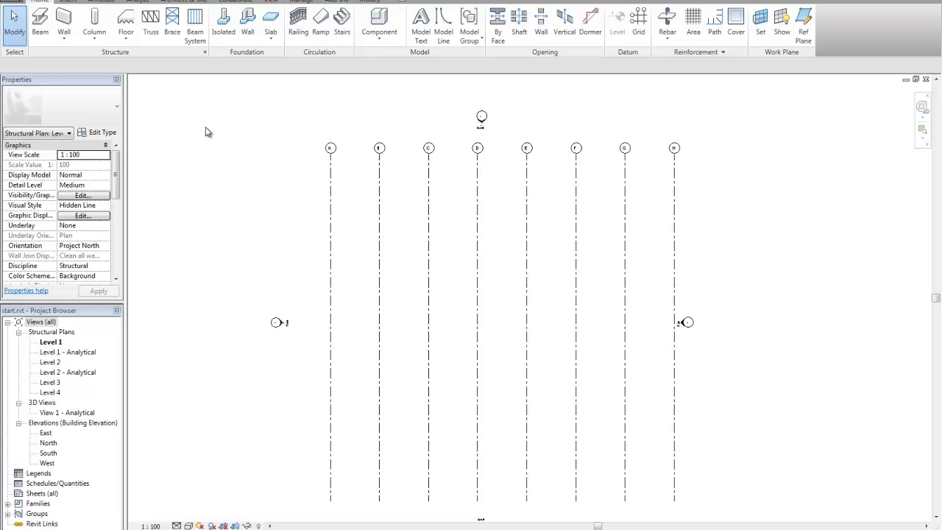
pyautogui.press('g')
pyautogui.press('r')
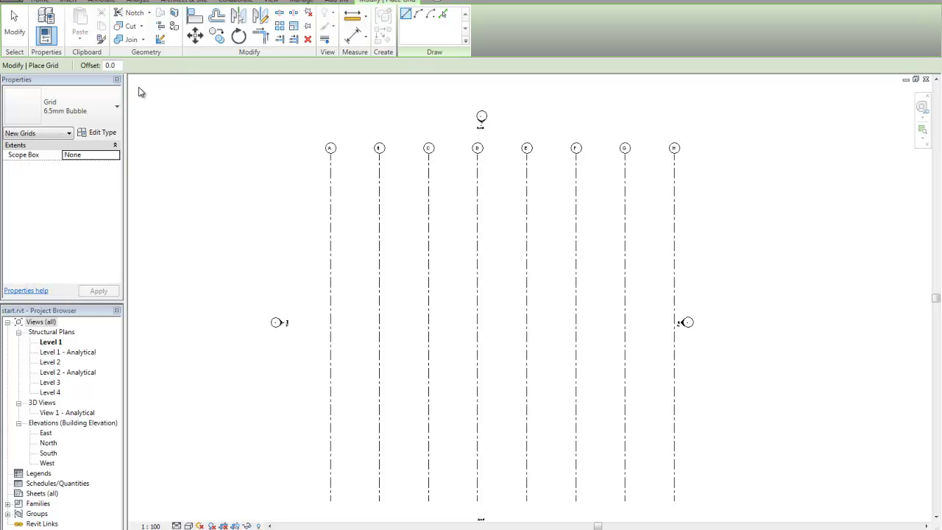
pyautogui.click(283, 186)
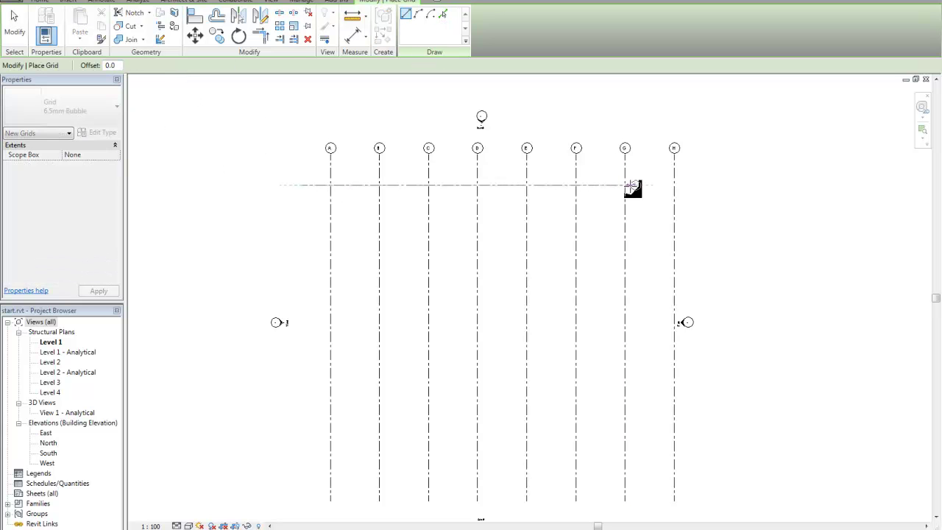
pyautogui.click(702, 186)
pyautogui.scroll(2, 721, 151)
pyautogui.scroll(3, 726, 182)
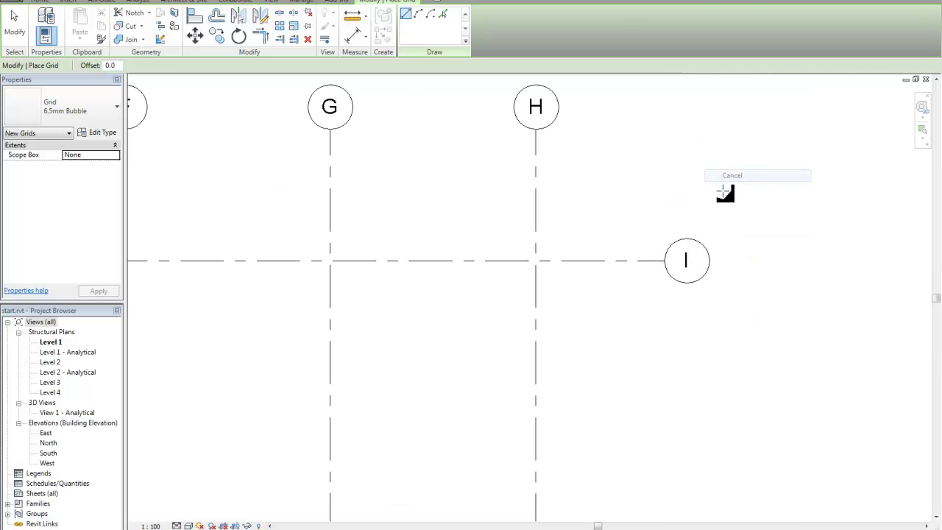
pyautogui.rightClick(703, 179)
pyautogui.click(718, 185)
# Rename the horizontal grid's label to 1
pyautogui.doubleClick(687, 263)
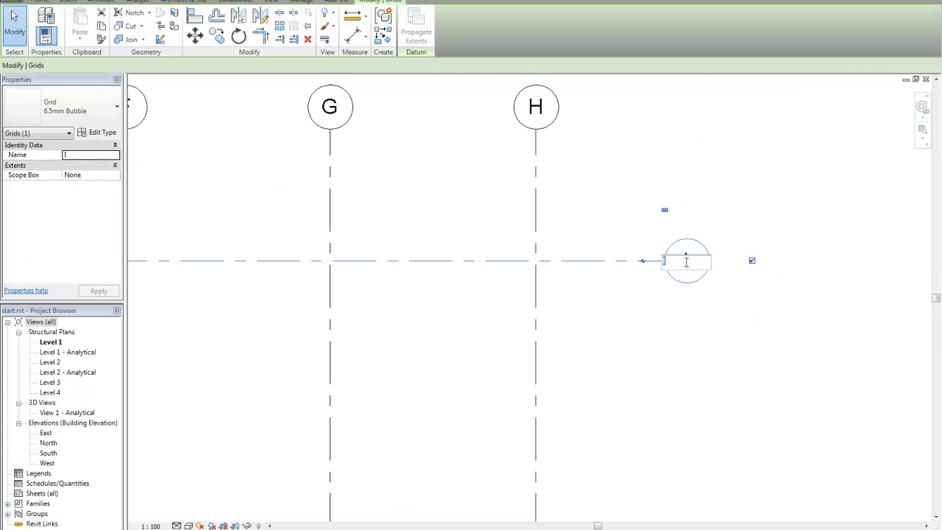
pyautogui.write('1')
pyautogui.press('Return')
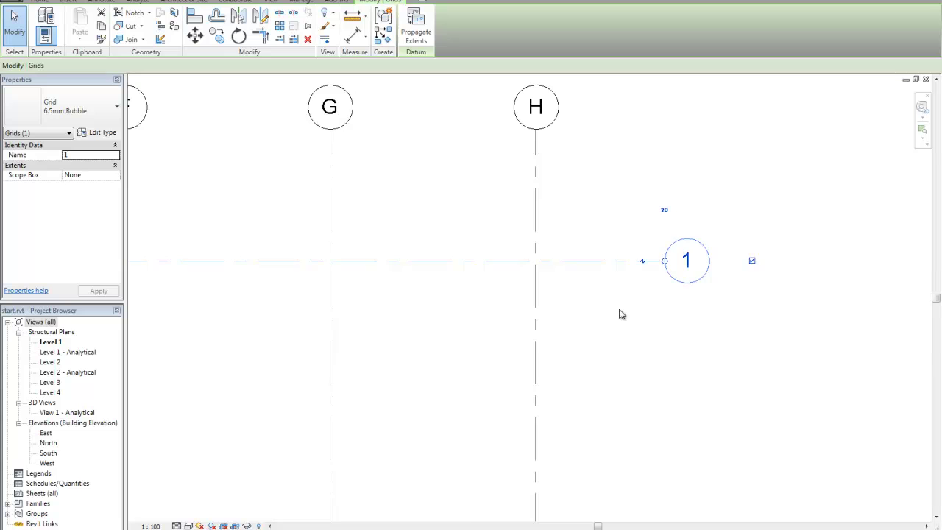
pyautogui.scroll(-6, 621, 311)
pyautogui.moveTo(533, 377); pyautogui.dragTo(564, 286, button='middle')
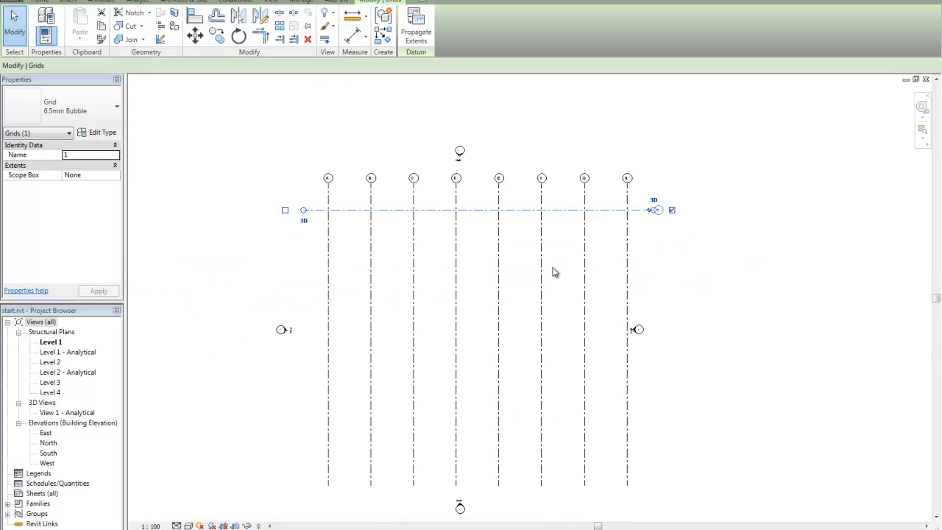
pyautogui.click(284, 160)
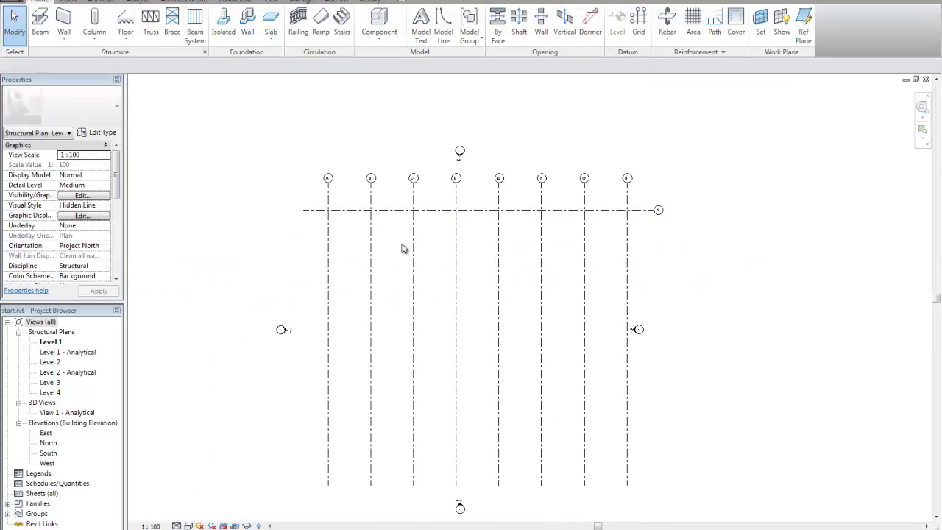
# Draw horizontal grids 2 through 6 down the plan, ending with grid 6 at the bottom
pyautogui.click(631, 31)
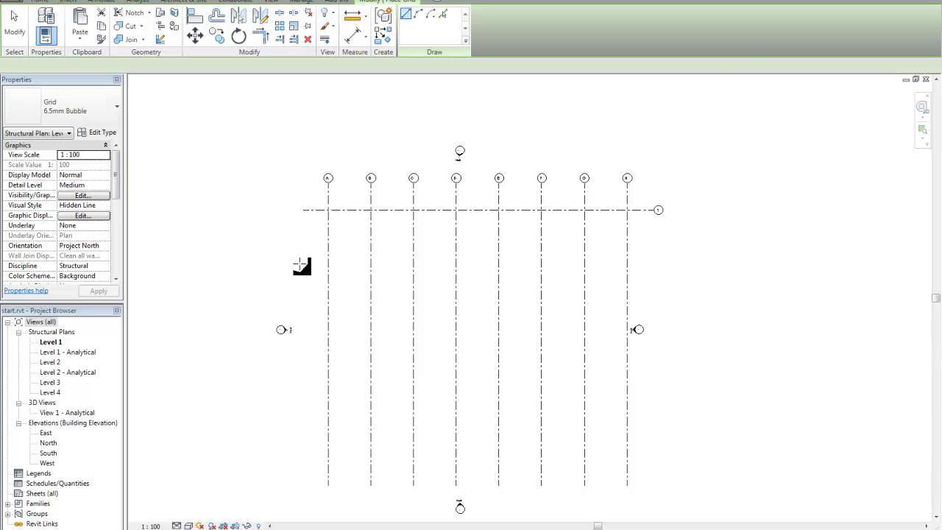
pyautogui.click(304, 241)
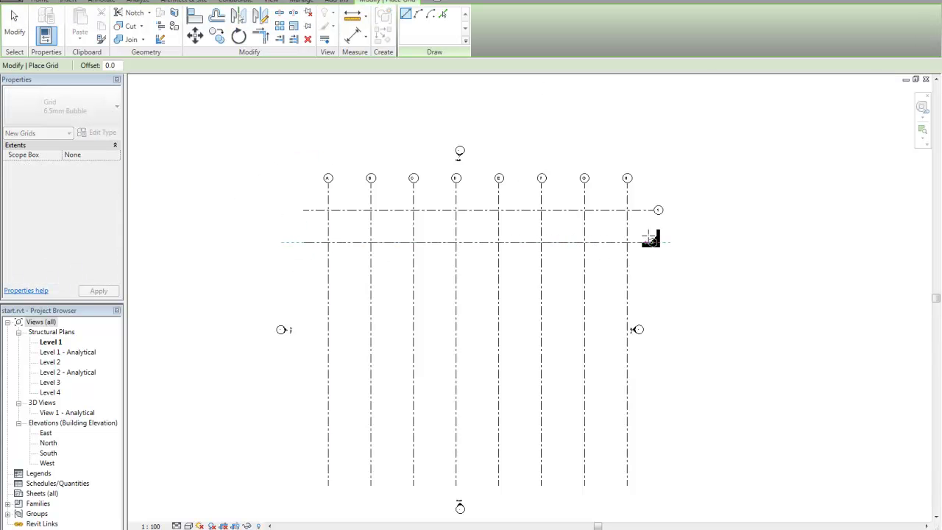
pyautogui.click(657, 241)
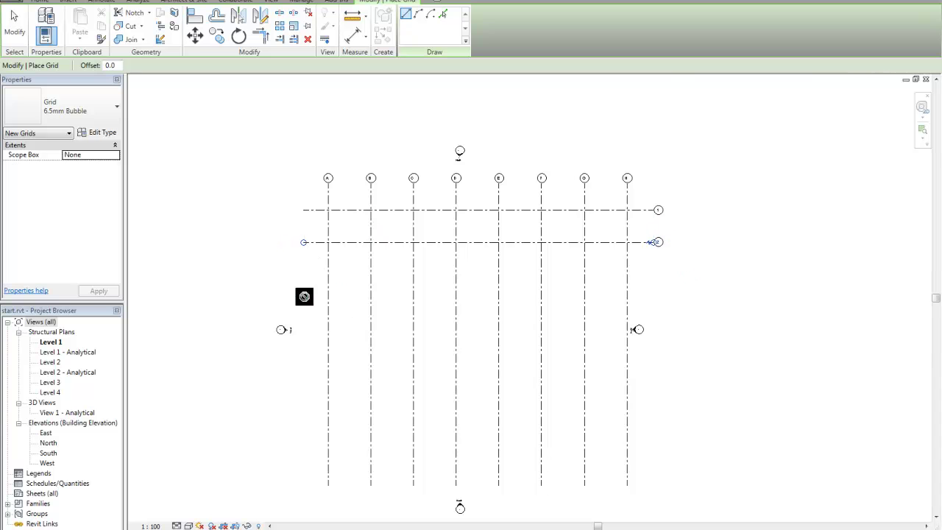
pyautogui.click(304, 297)
pyautogui.click(657, 297)
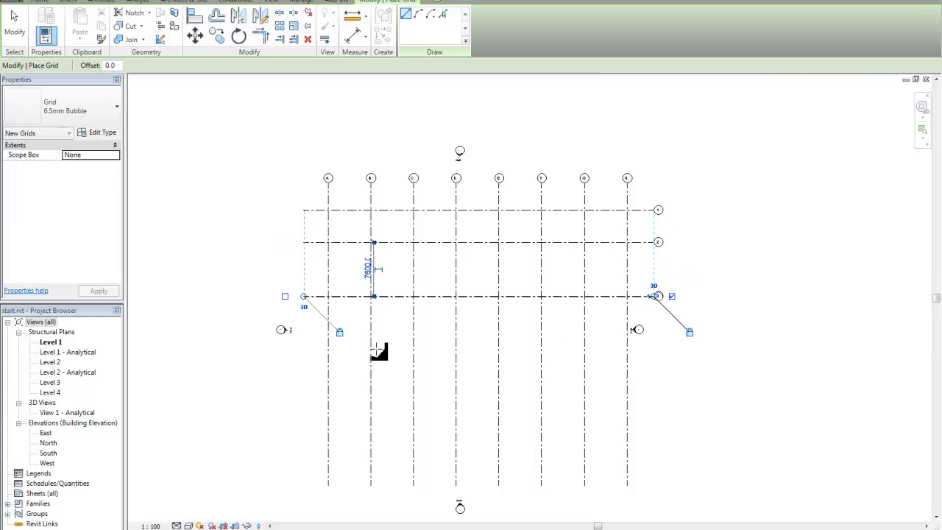
pyautogui.click(305, 355)
pyautogui.click(658, 355)
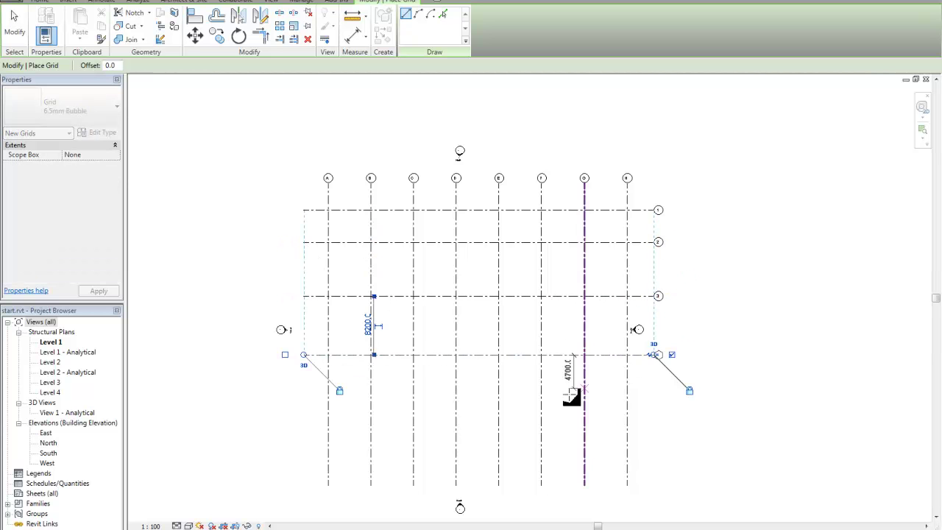
pyautogui.click(305, 401)
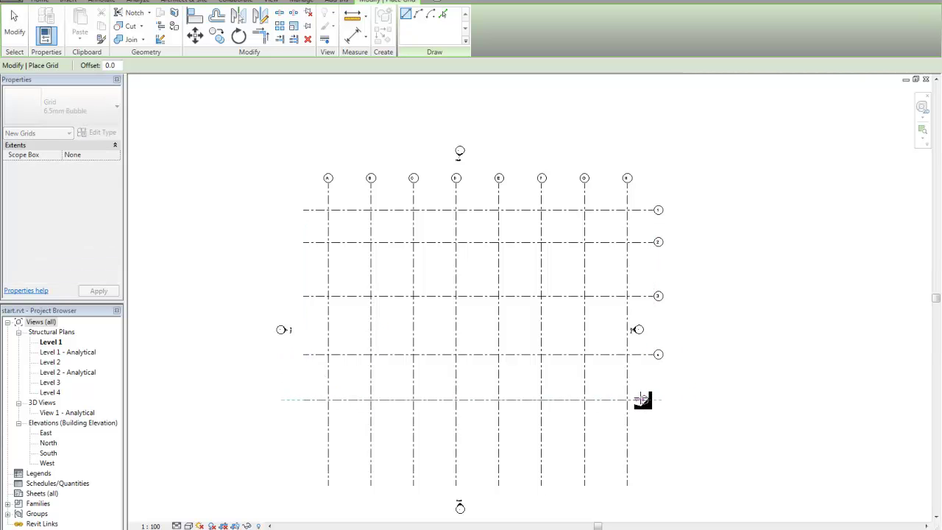
pyautogui.click(653, 400)
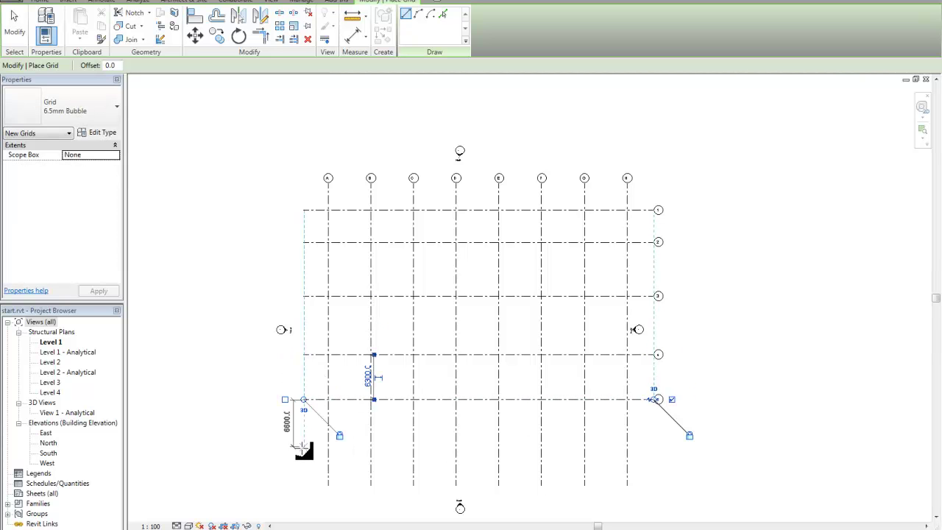
pyautogui.click(306, 454)
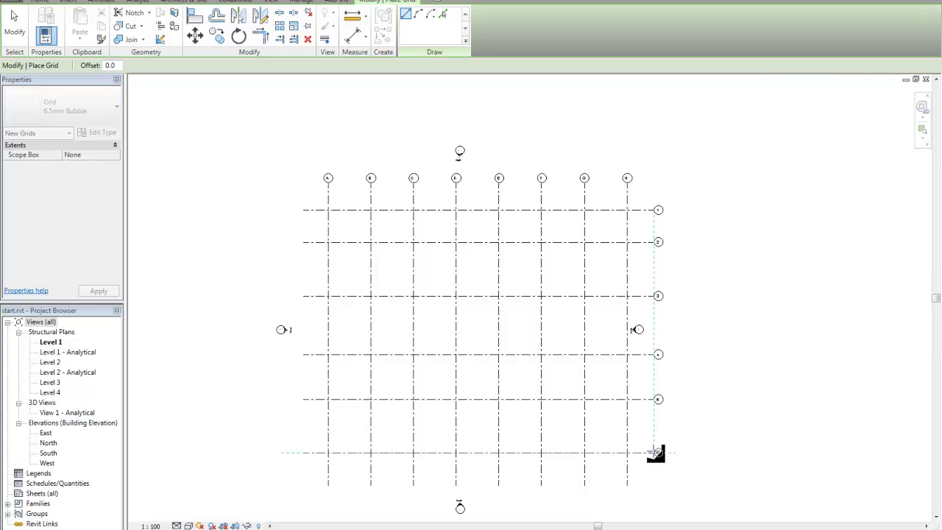
pyautogui.click(655, 452)
pyautogui.press('Escape')
pyautogui.press('Escape')
# Add an aligned dimension from grid 6 to grid 1 and set it to 35000
pyautogui.moveTo(364, 246); pyautogui.dragTo(337, 228, button='middle')
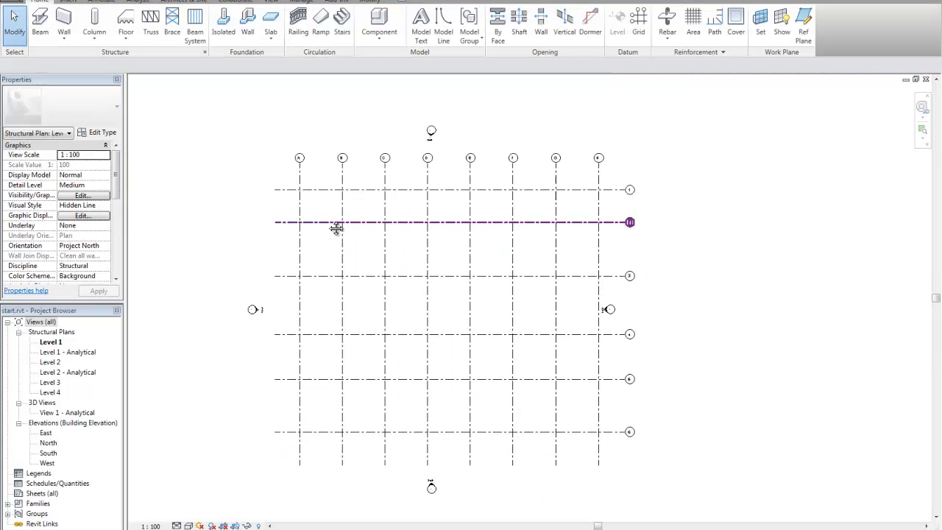
pyautogui.click(102, 1)
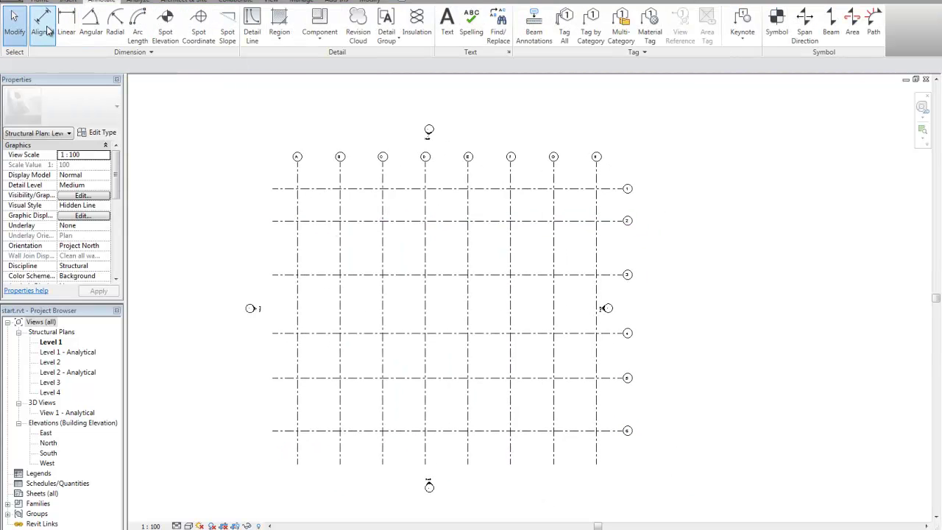
pyautogui.click(44, 27)
pyautogui.click(591, 432)
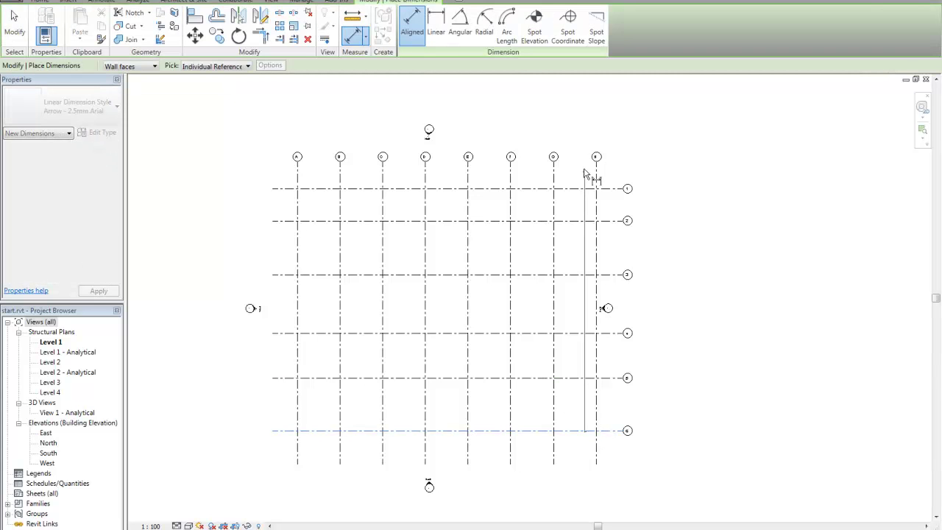
pyautogui.click(595, 190)
pyautogui.click(701, 315)
pyautogui.press('Escape')
pyautogui.press('Escape')
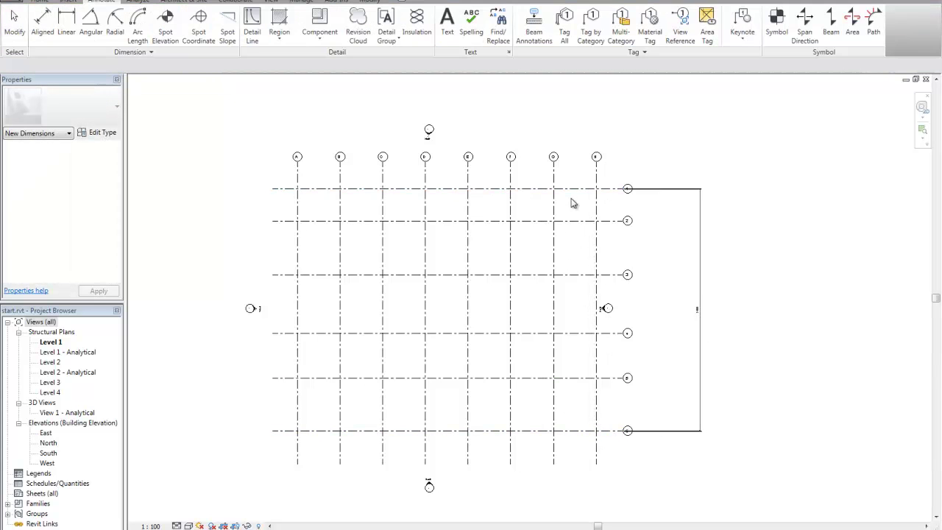
pyautogui.click(572, 190)
pyautogui.scroll(5, 699, 313)
pyautogui.click(706, 310)
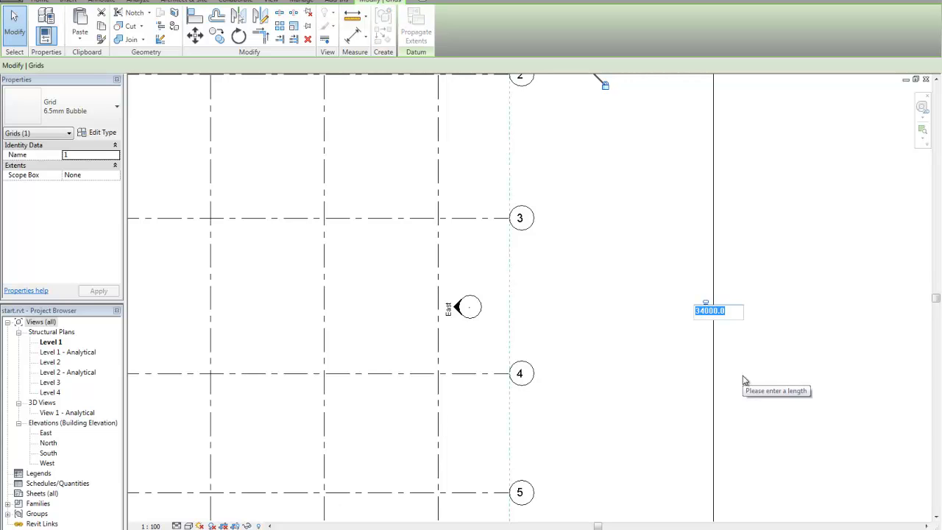
pyautogui.write('35')
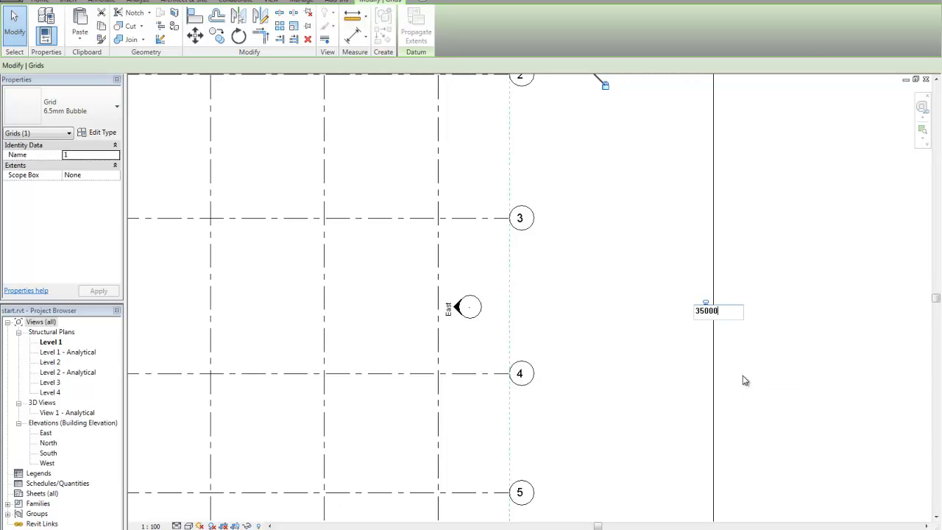
pyautogui.press('Return')
pyautogui.press('Escape')
# Dimension grids 6 through 1 in one string and toggle EQ for equal spacing
pyautogui.scroll(-5, 774, 331)
pyautogui.scroll(1, 782, 332)
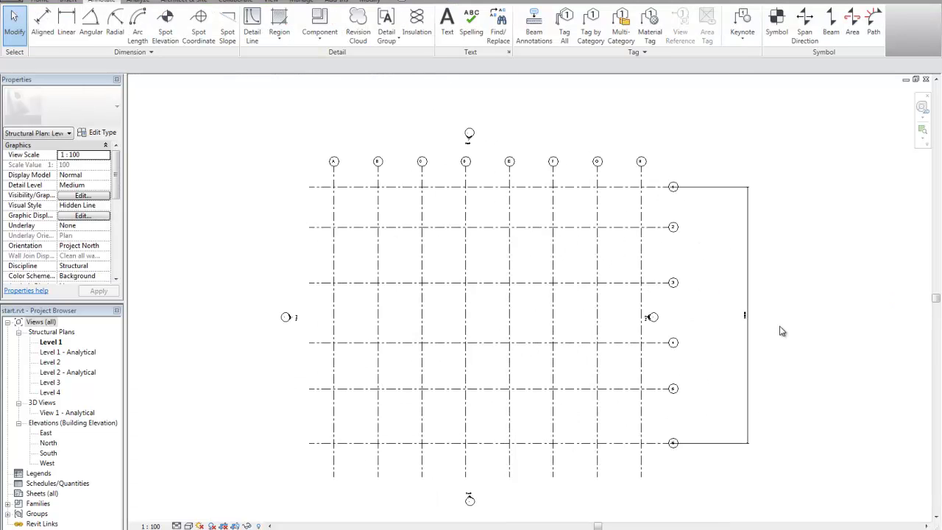
pyautogui.click(42, 23)
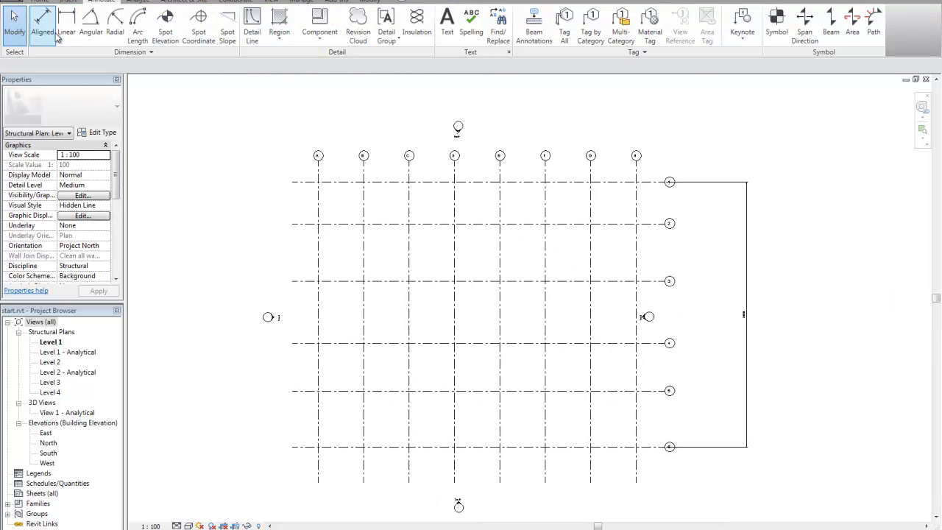
pyautogui.click(629, 449)
pyautogui.click(613, 390)
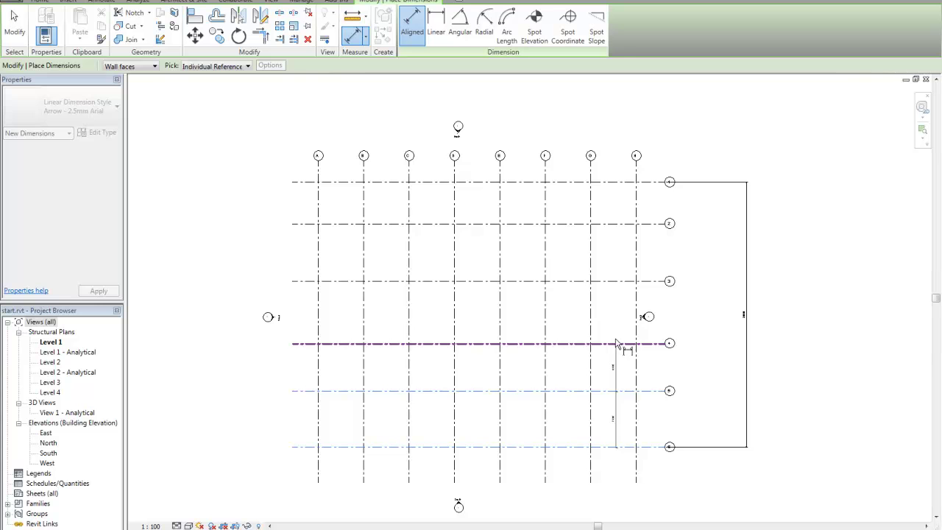
pyautogui.click(617, 344)
pyautogui.click(617, 281)
pyautogui.click(617, 226)
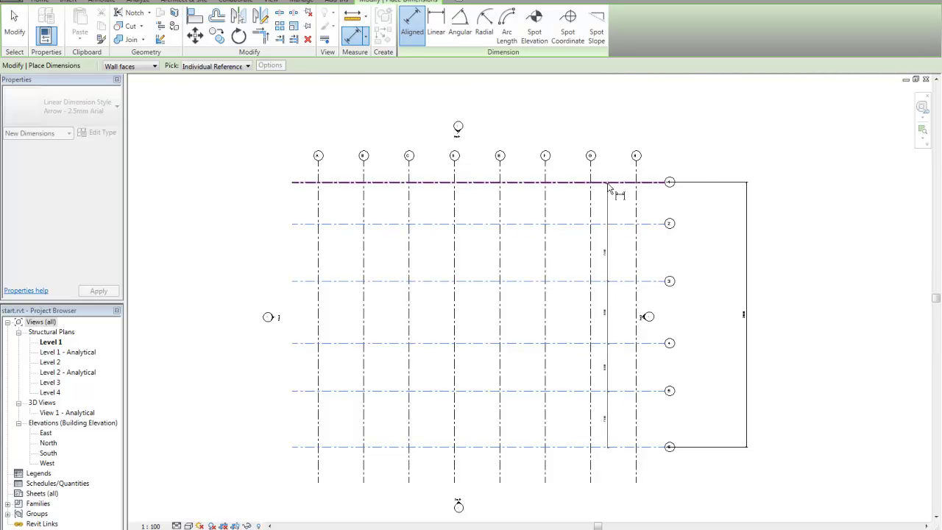
pyautogui.click(611, 183)
pyautogui.click(710, 294)
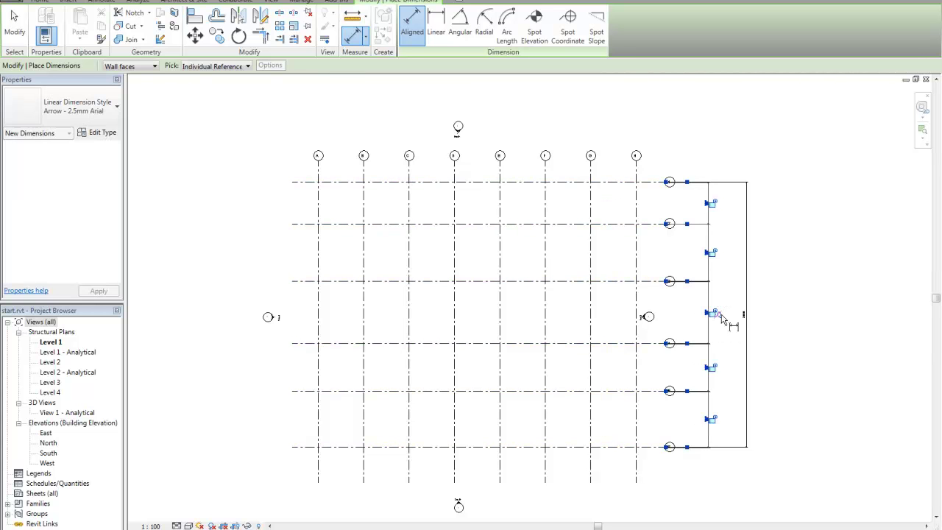
pyautogui.click(718, 317)
pyautogui.press('Escape')
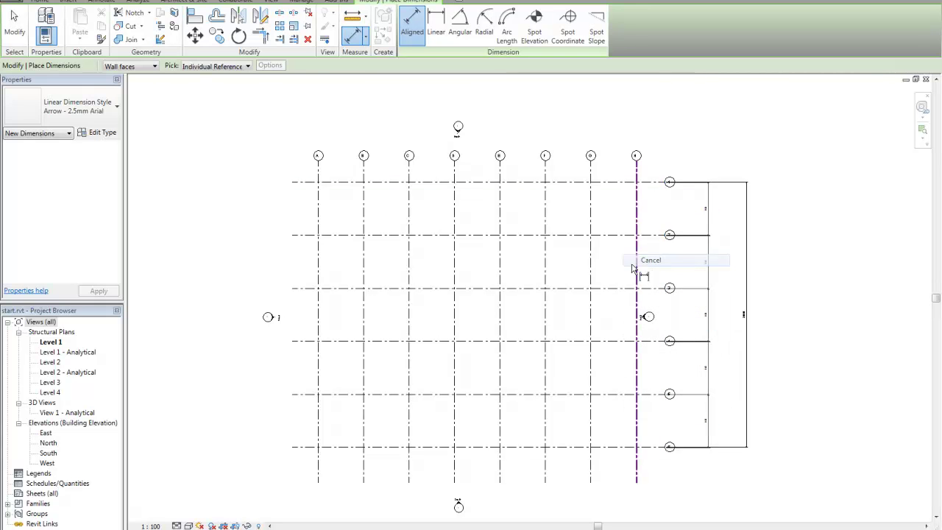
pyautogui.press('Escape')
pyautogui.scroll(2, 546, 293)
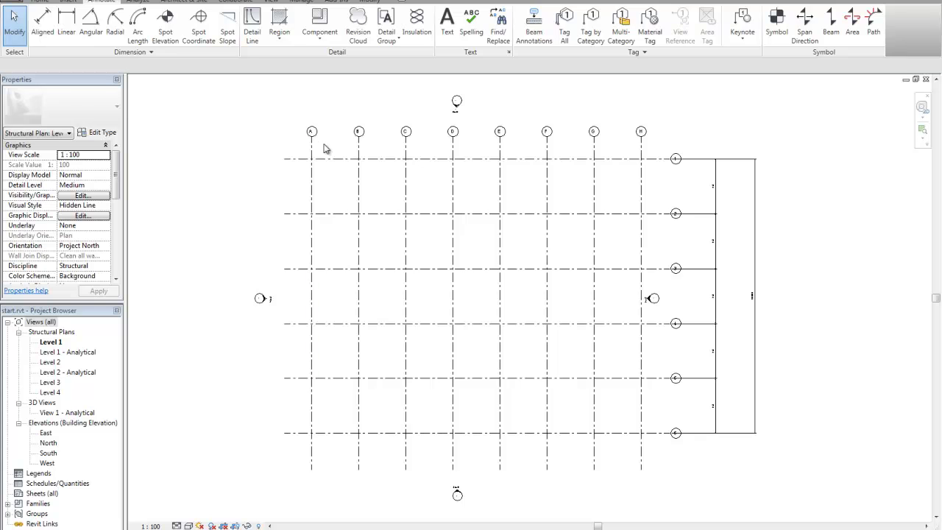
# Select grid A and turn on the bubble at its lower end
pyautogui.click(313, 140)
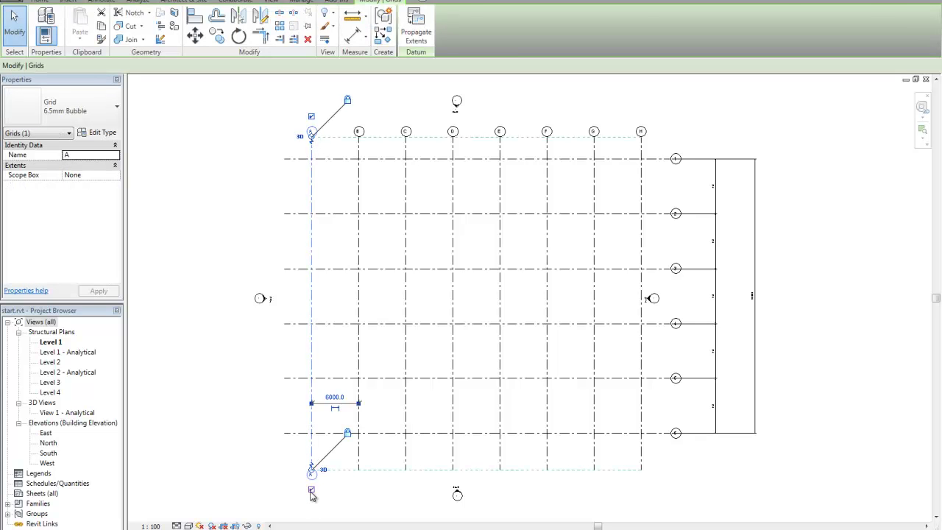
pyautogui.press('Escape')
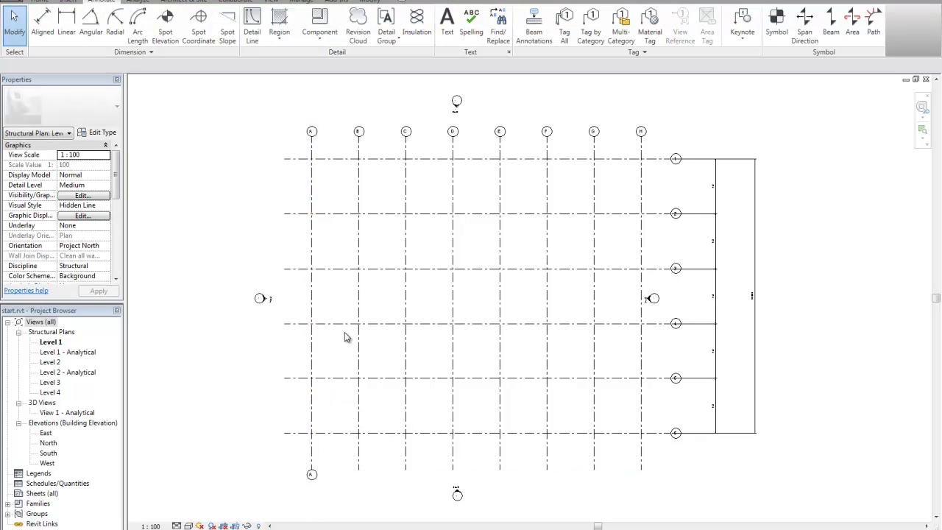
pyautogui.click(311, 145)
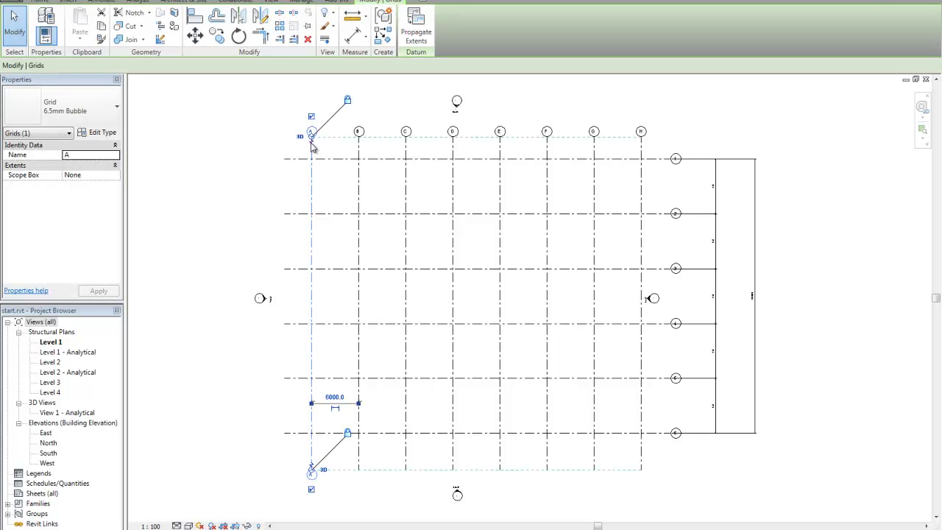
pyautogui.press('Escape')
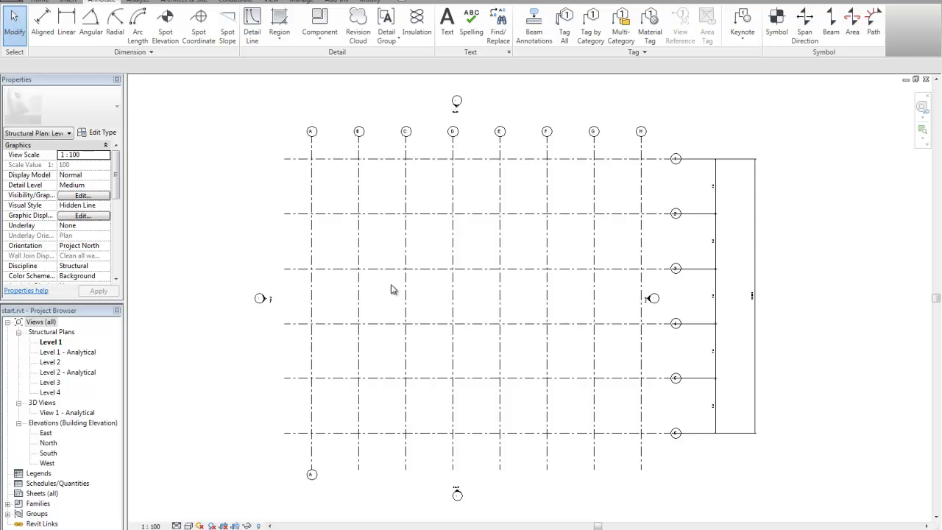
pyautogui.moveTo(395, 307); pyautogui.dragTo(381, 305, button='middle')
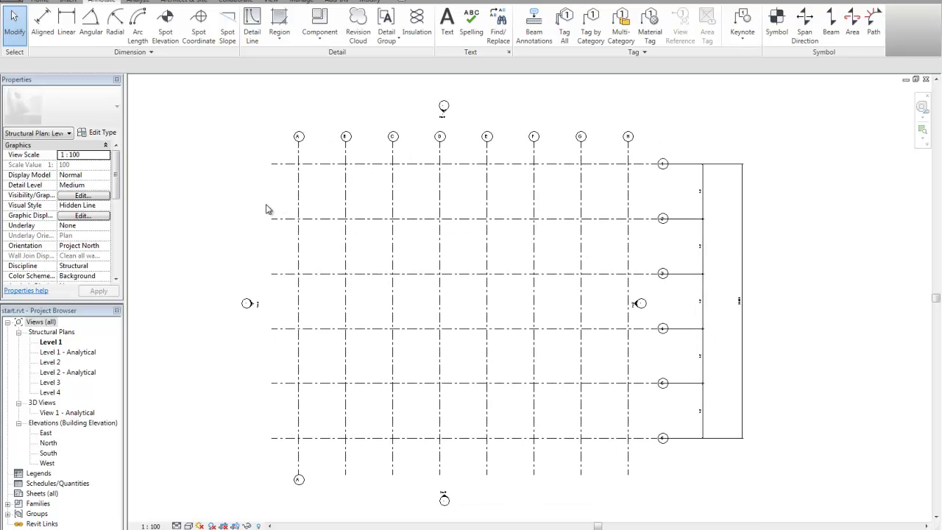
# Place UB457x152x52 structural columns At Grids, window-selecting all grid lines
pyautogui.moveTo(267, 210); pyautogui.dragTo(263, 210, button='middle')
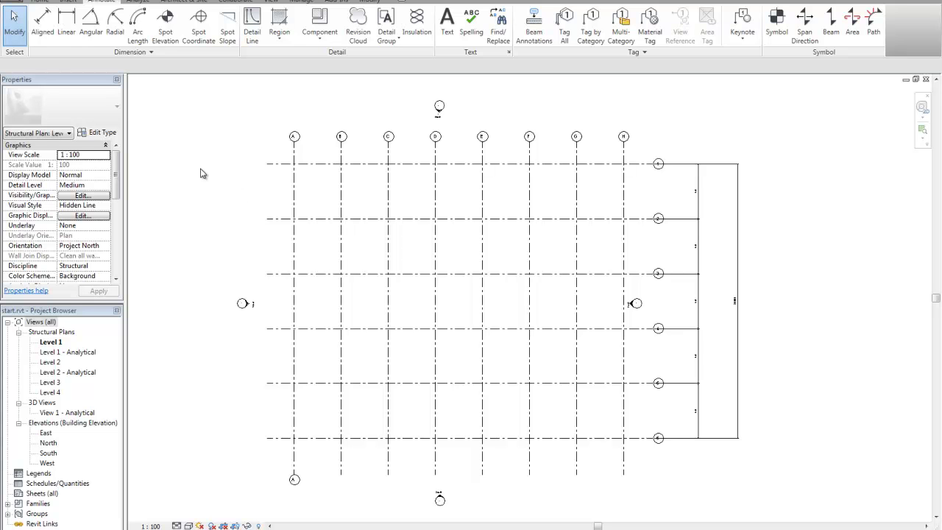
pyautogui.click(38, 3)
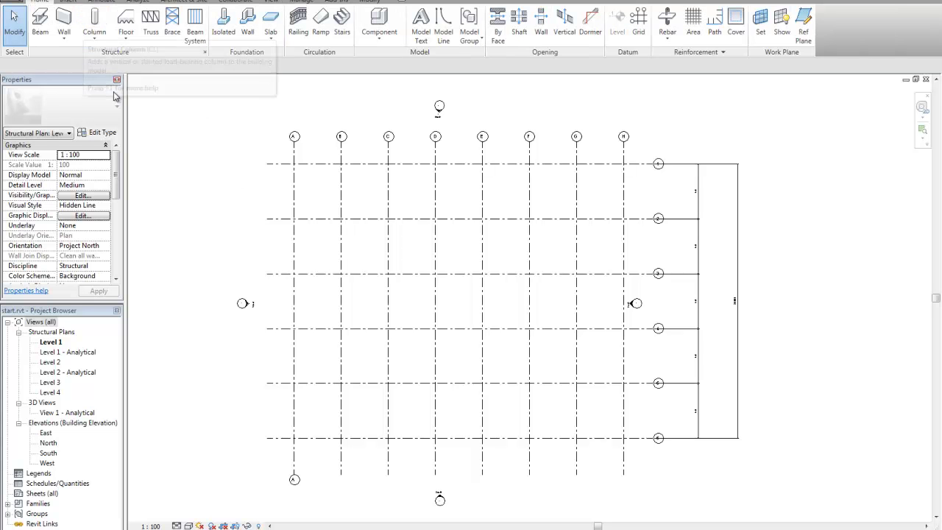
pyautogui.click(95, 38)
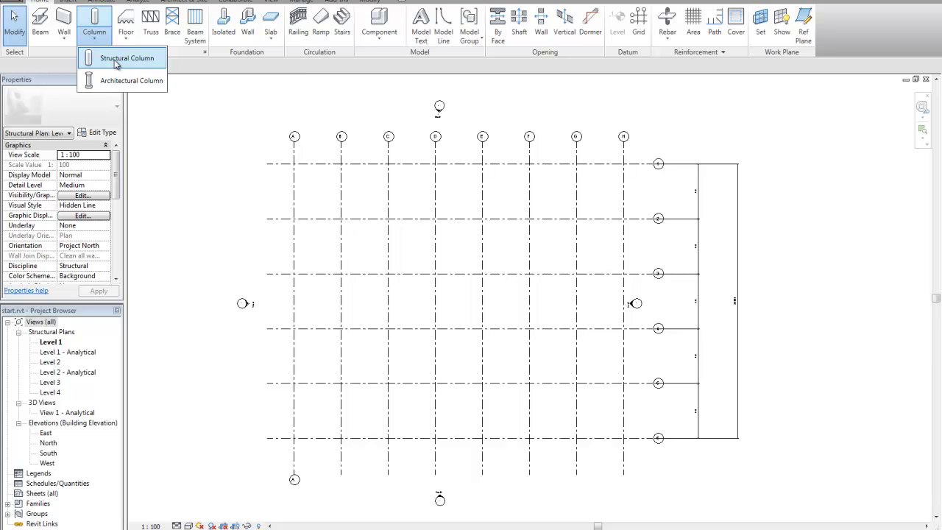
pyautogui.click(115, 62)
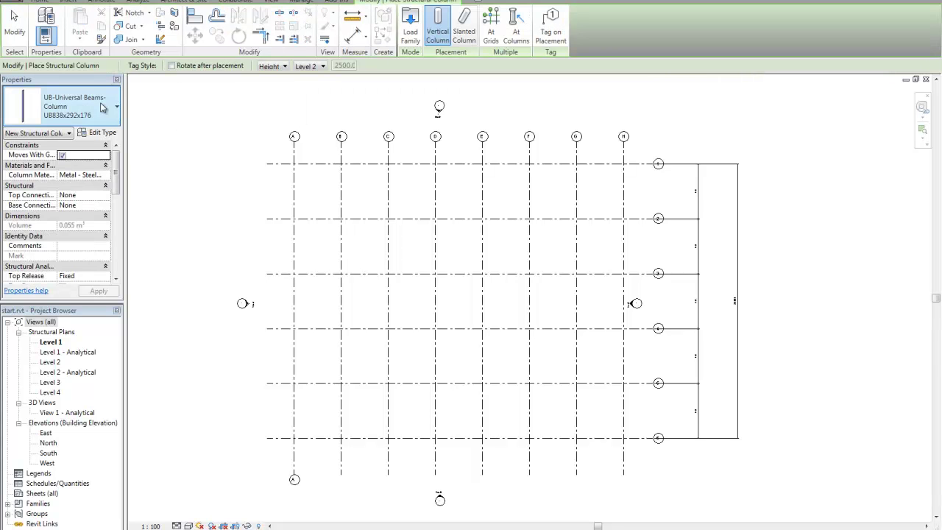
pyautogui.click(109, 118)
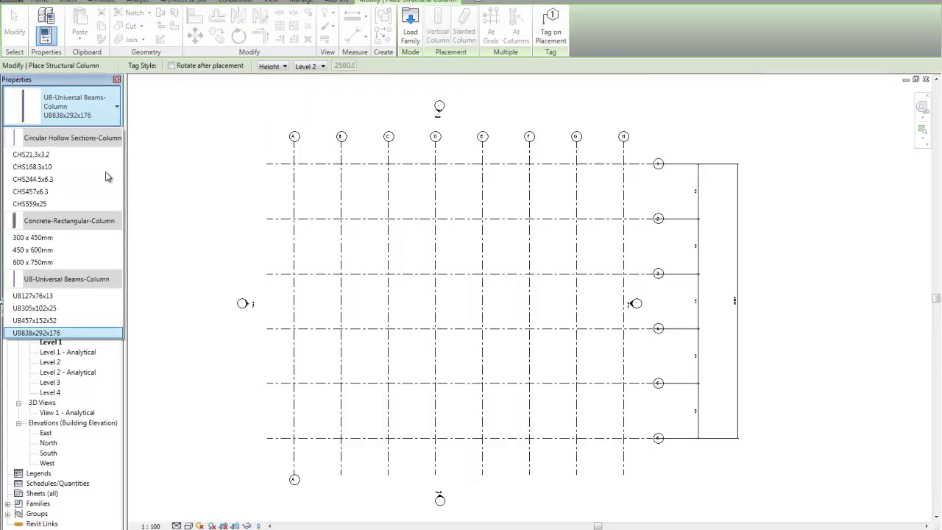
pyautogui.click(42, 321)
pyautogui.moveTo(329, 216); pyautogui.dragTo(372, 217, button='middle')
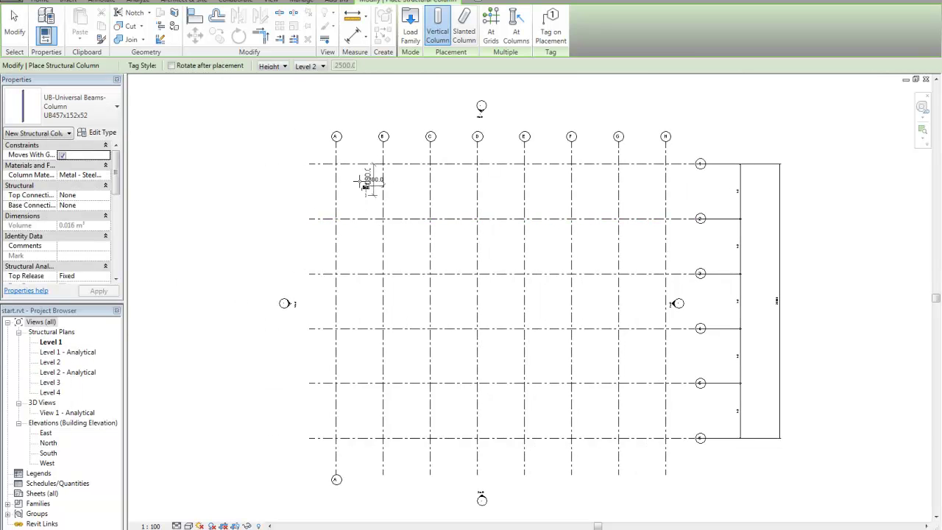
pyautogui.click(495, 31)
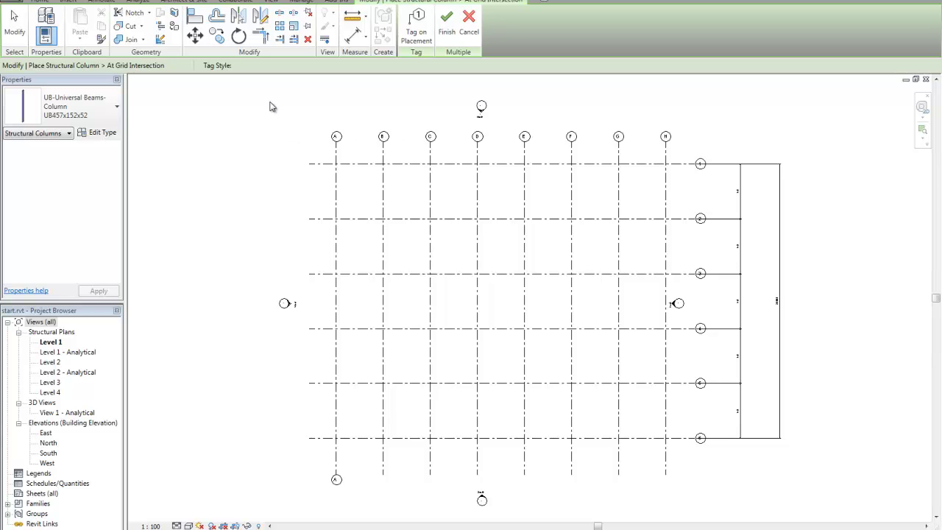
pyautogui.moveTo(251, 92); pyautogui.dragTo(821, 505)
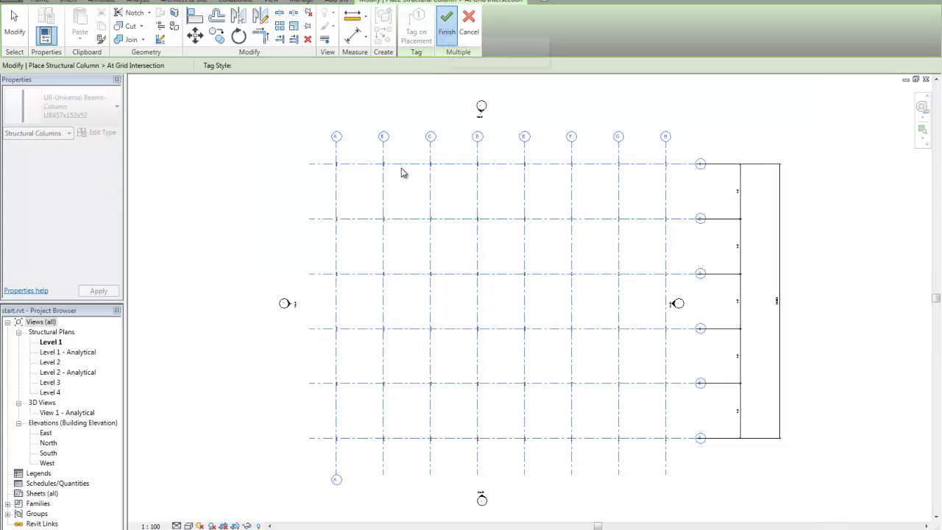
# Cancel column placement and zoom in on the columns at grids A and B
pyautogui.scroll(6, 346, 170)
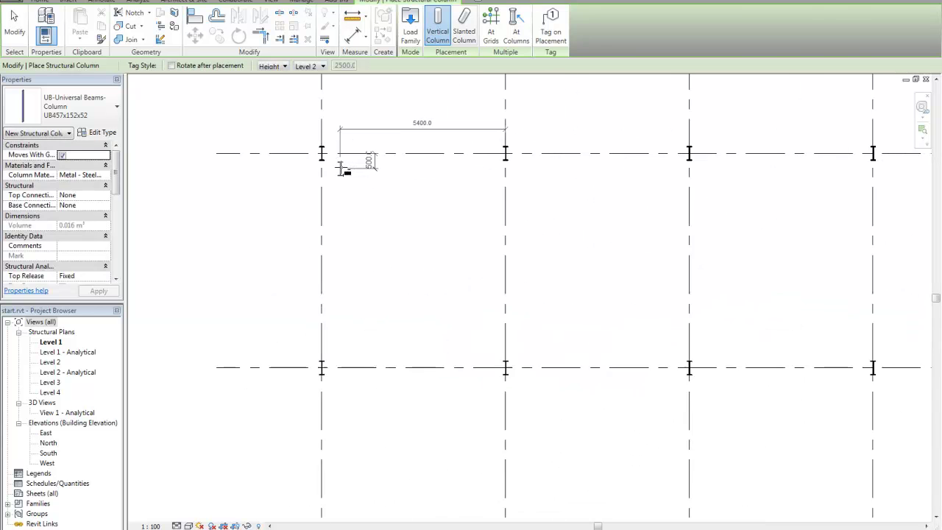
pyautogui.scroll(4, 340, 168)
pyautogui.rightClick(339, 147)
pyautogui.click(361, 159)
pyautogui.moveTo(349, 173); pyautogui.dragTo(466, 317, button='middle')
pyautogui.click(416, 249)
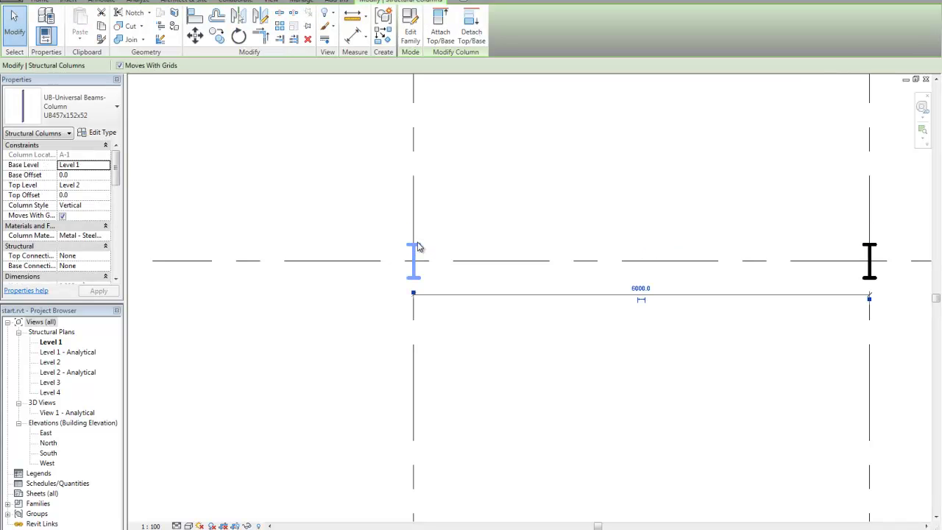
pyautogui.click(490, 244)
pyautogui.scroll(-3, 544, 381)
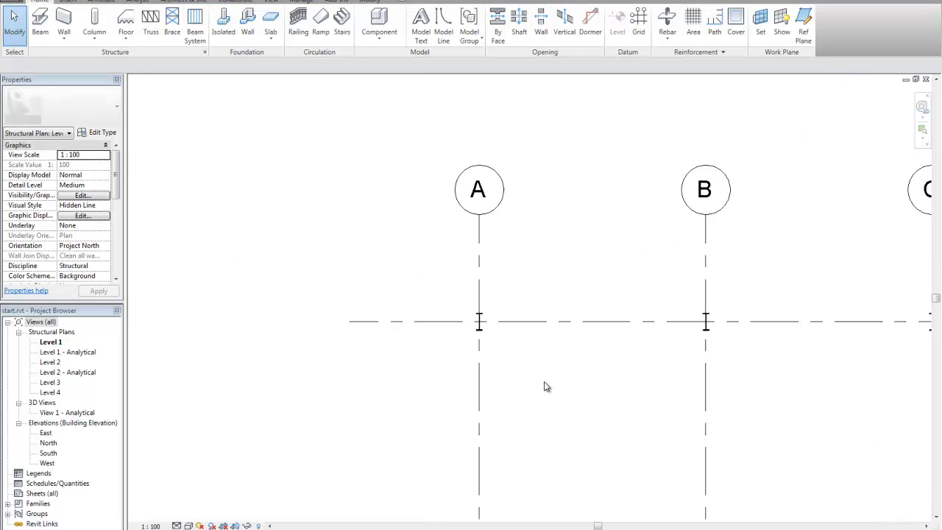
pyautogui.moveTo(599, 395); pyautogui.dragTo(519, 324, button='middle')
pyautogui.scroll(5, 442, 265)
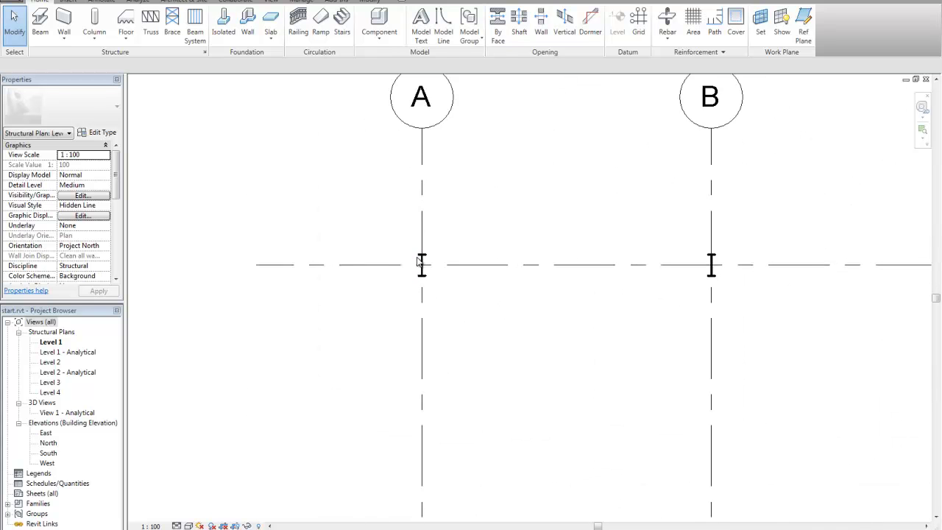
# Compare the column at Fine, Coarse and Medium detail, leaving the plan on Coarse
pyautogui.click(176, 526)
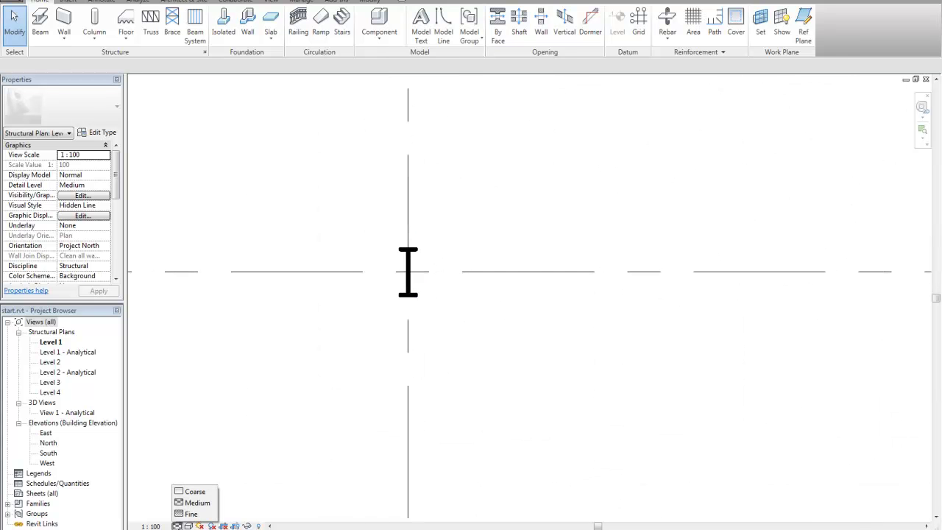
pyautogui.click(191, 513)
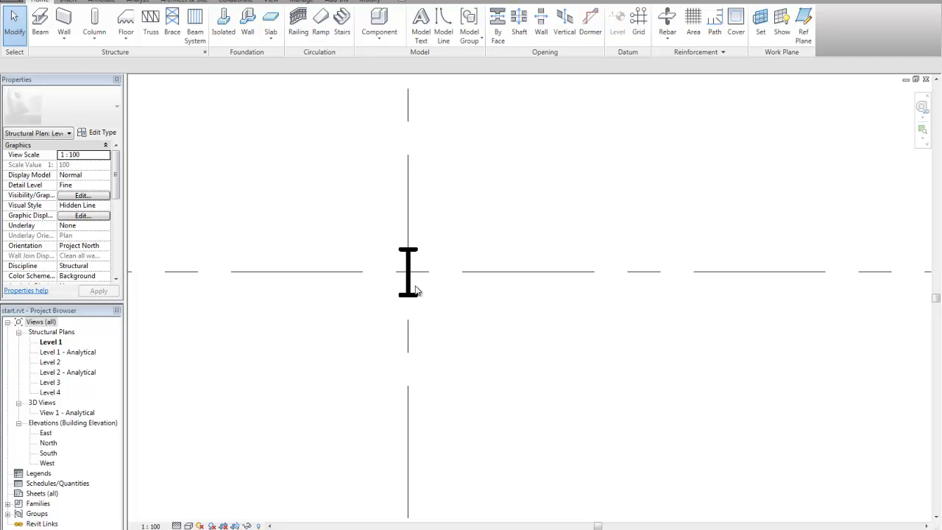
pyautogui.scroll(3, 422, 287)
pyautogui.click(176, 525)
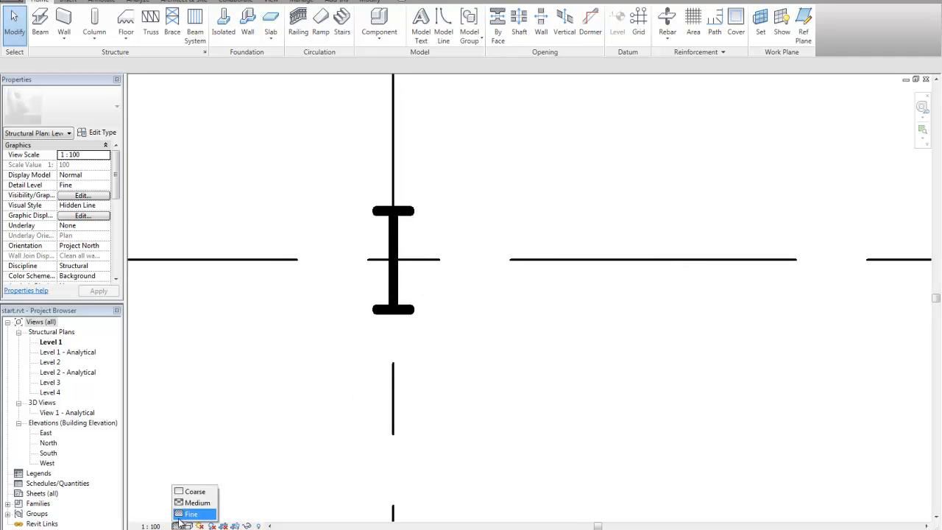
pyautogui.click(190, 492)
pyautogui.click(177, 525)
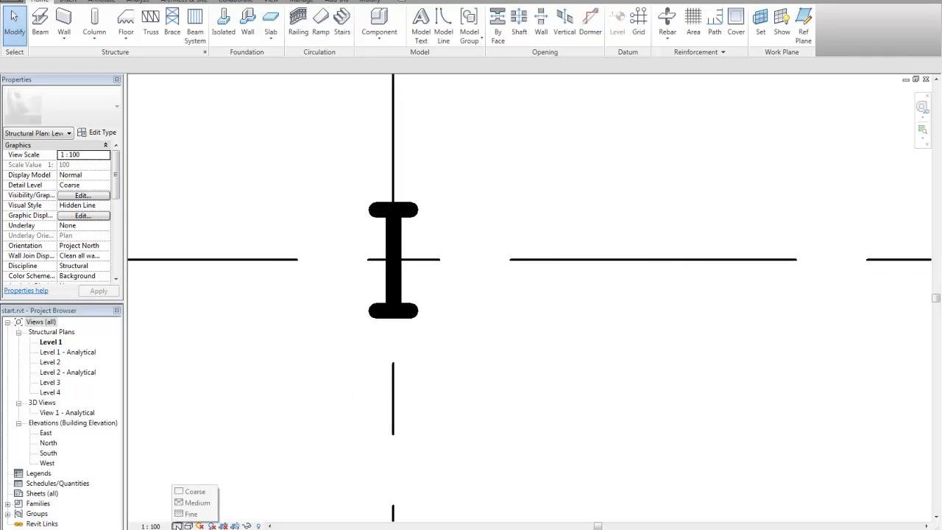
pyautogui.click(191, 514)
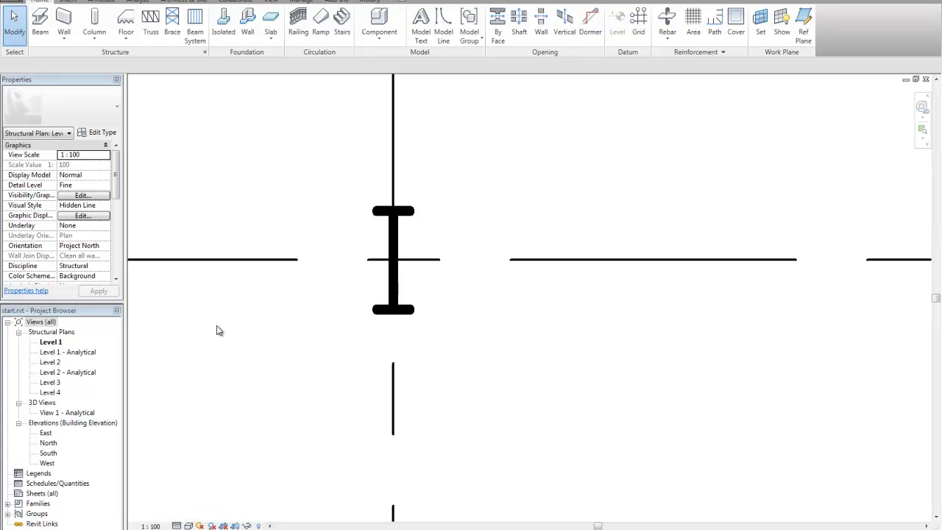
pyautogui.scroll(5, 412, 223)
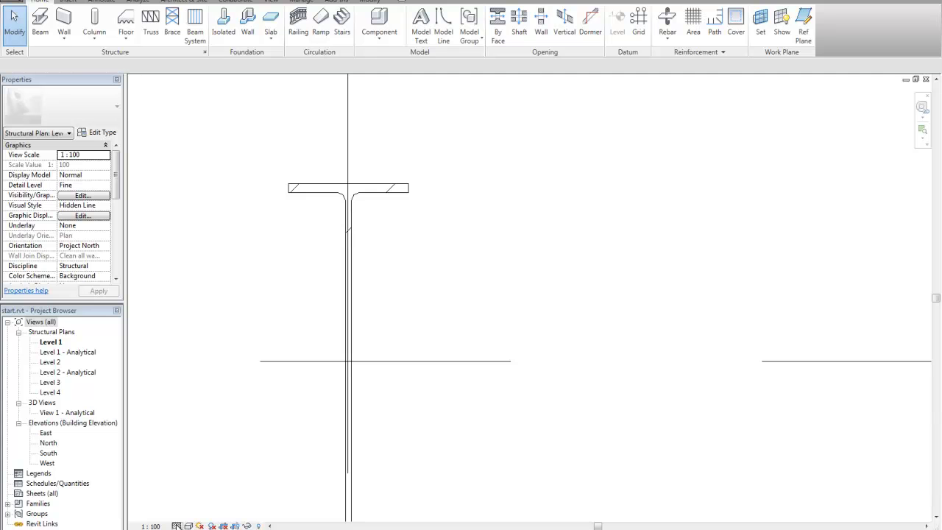
pyautogui.click(177, 526)
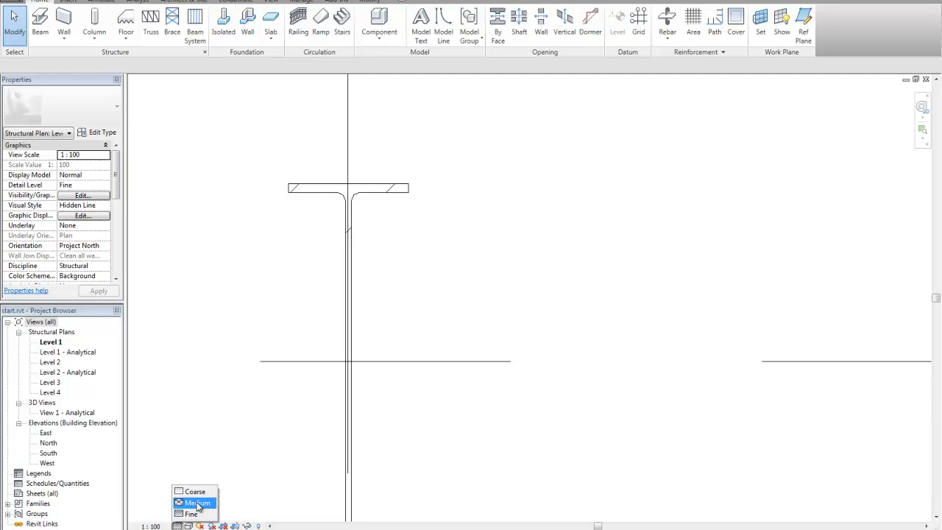
pyautogui.click(197, 504)
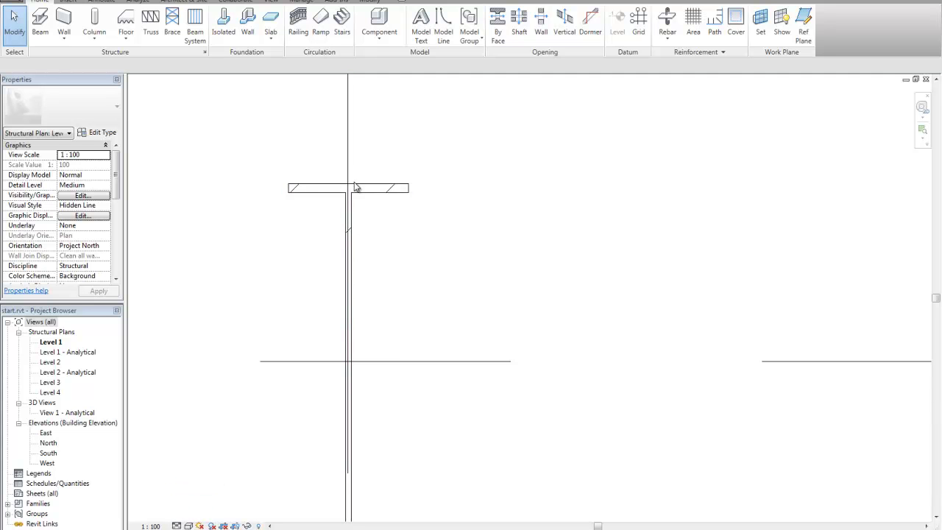
pyautogui.click(176, 526)
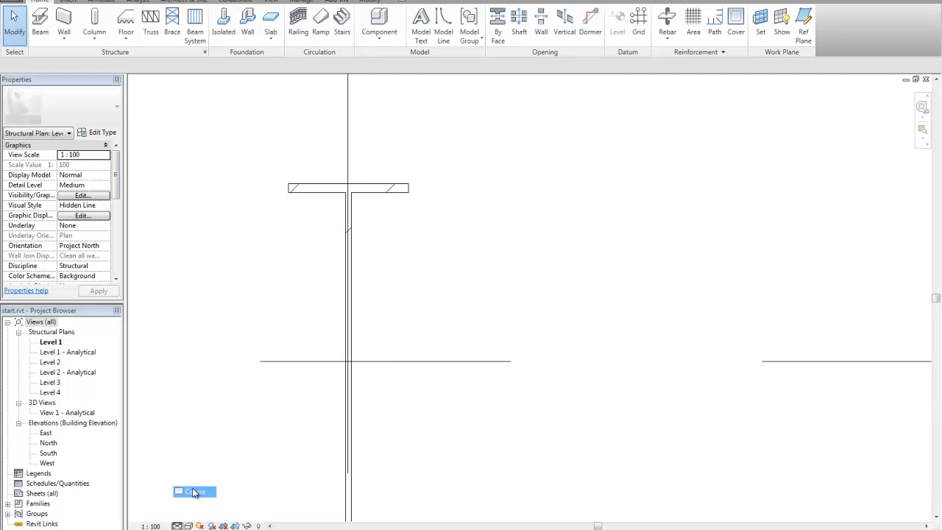
pyautogui.click(194, 491)
pyautogui.scroll(-3, 433, 249)
pyautogui.scroll(-8, 432, 249)
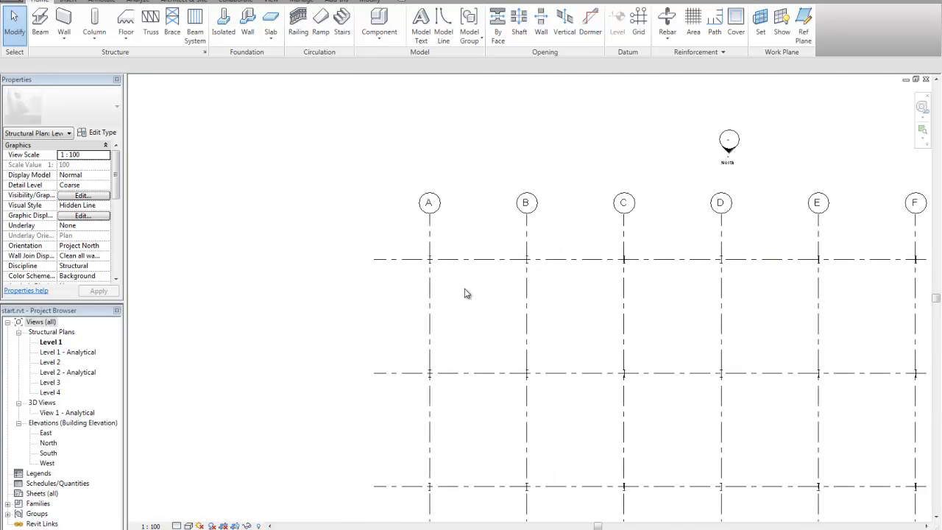
pyautogui.moveTo(686, 406); pyautogui.dragTo(529, 274, button='middle')
# Inspect the columns in the default 3D view, then return to the Level 1 plan
pyautogui.middleClick(529, 274)
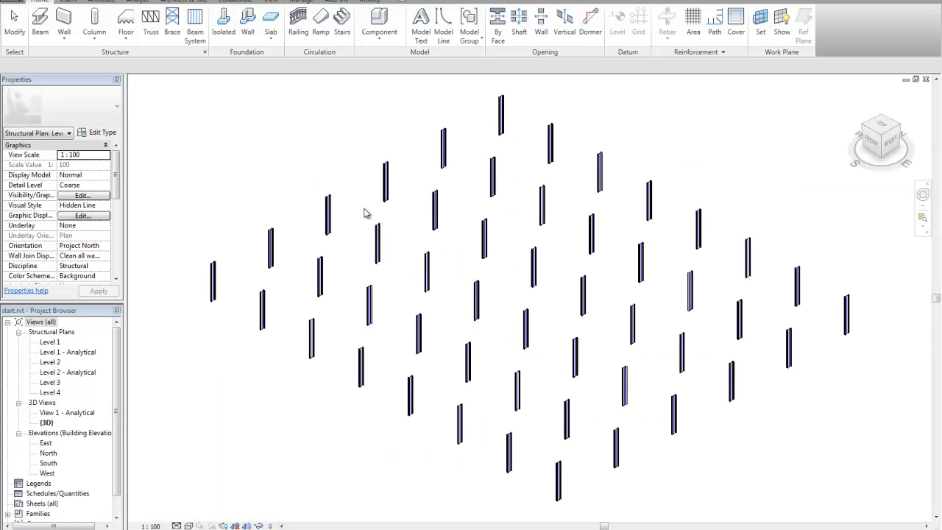
pyautogui.click(403, 234)
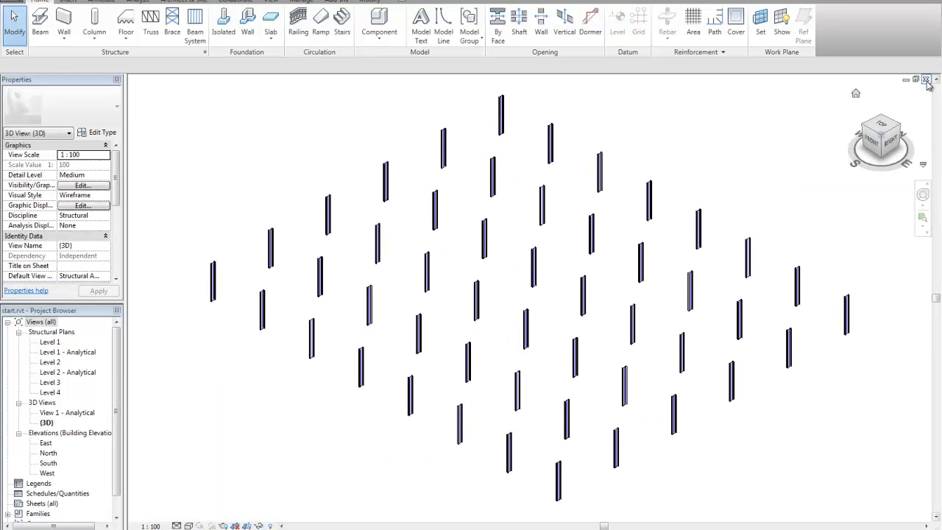
pyautogui.hotkey('ctrl', 'Tab')
pyautogui.moveTo(499, 284); pyautogui.dragTo(480, 280, button='middle')
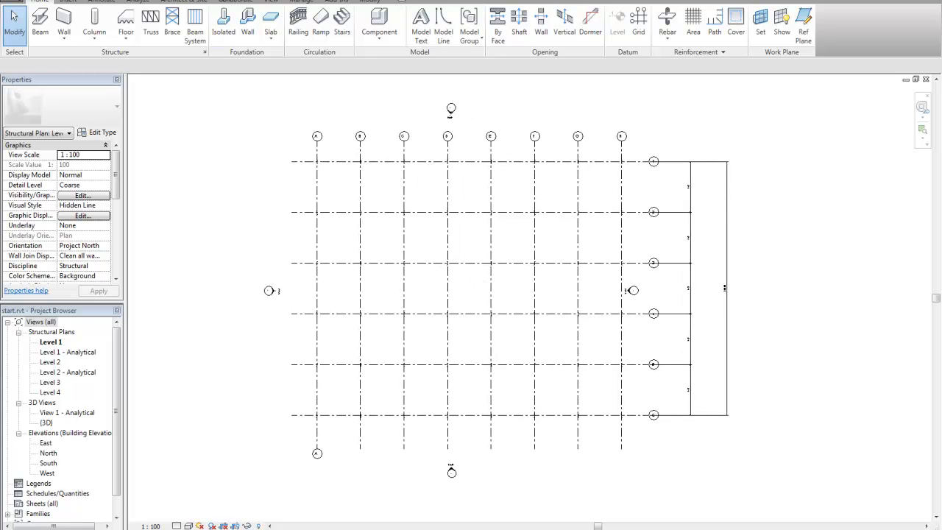
# Place Footing-Rectangular 1800 x 1200 x 450mm isolated footings At Grids across the whole grid
pyautogui.click(223, 26)
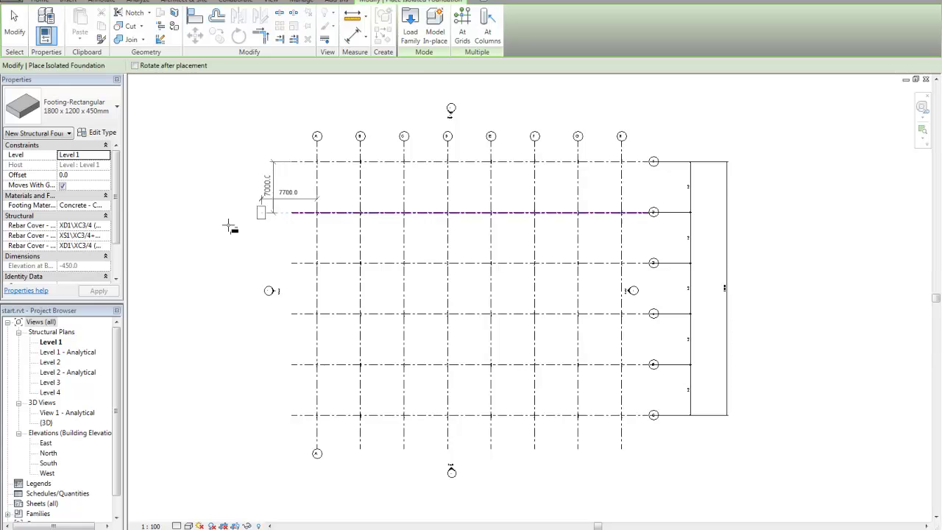
pyautogui.click(463, 30)
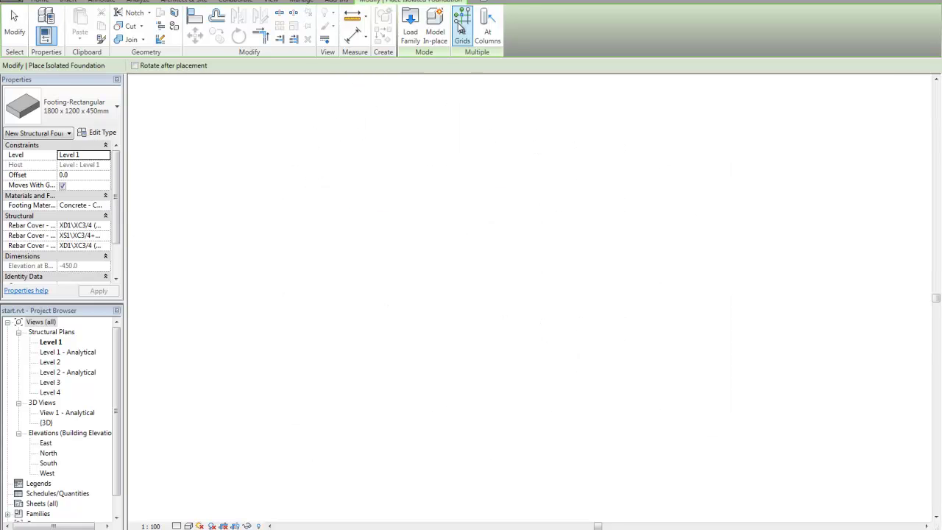
pyautogui.moveTo(213, 91); pyautogui.dragTo(770, 501)
pyautogui.click(409, 23)
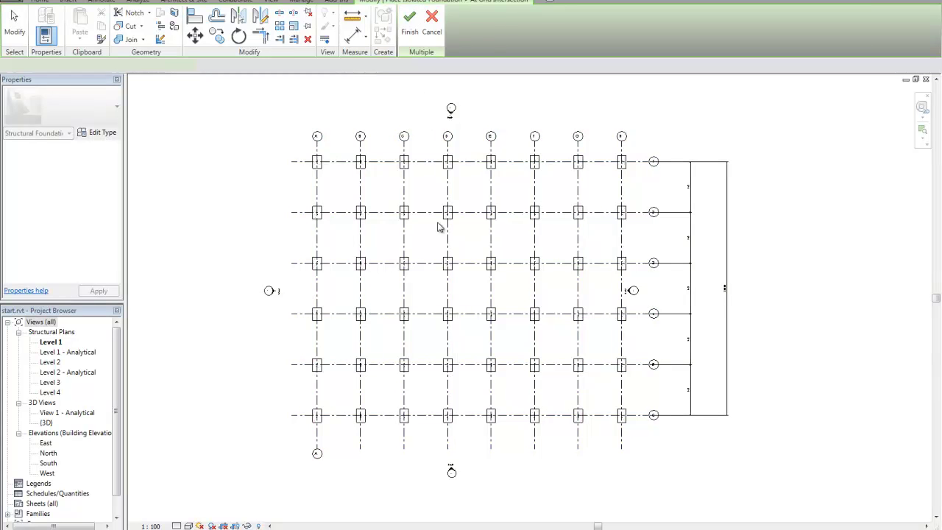
pyautogui.rightClick(379, 91)
# End footing placement, then open and orbit the default 3D view of the footings
pyautogui.click(406, 97)
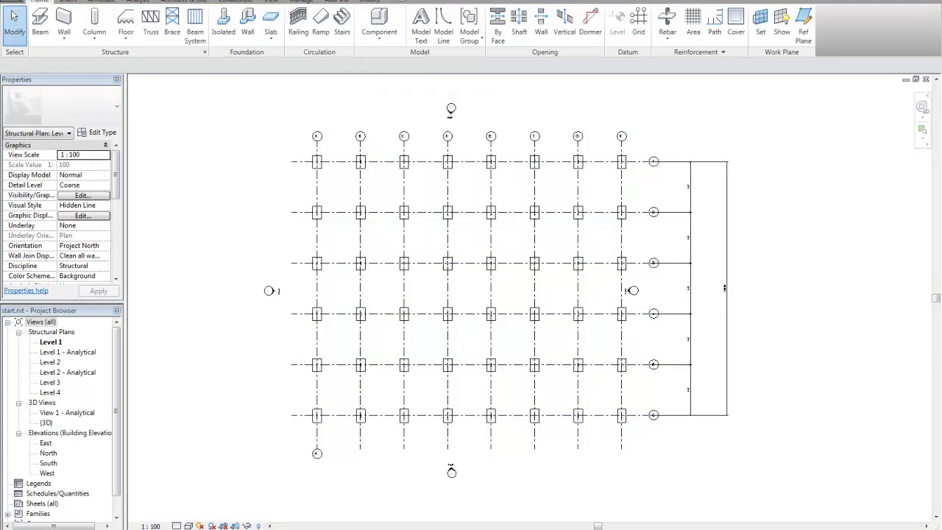
pyautogui.click(264, 2)
pyautogui.keyDown('shift'); pyautogui.moveTo(595, 393); pyautogui.dragTo(239, 434, button='middle'); pyautogui.keyUp('shift')
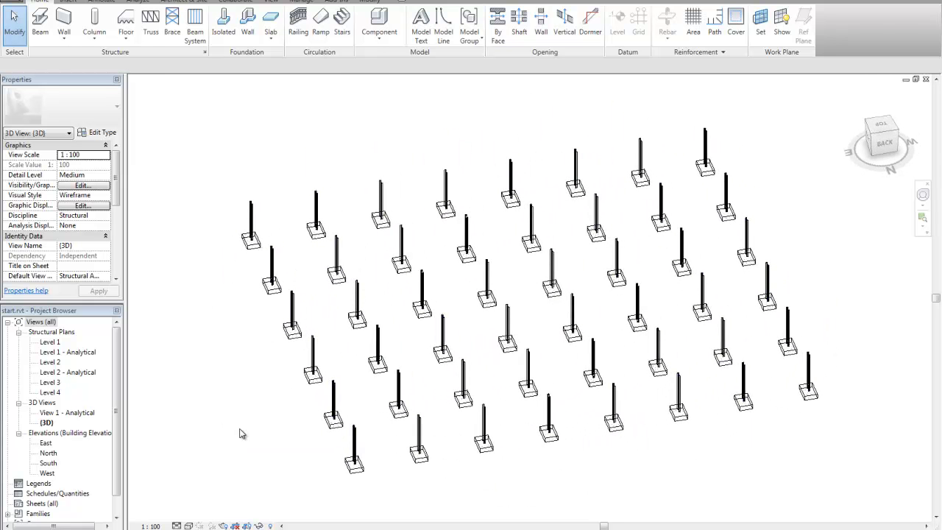
# Tile the 3D view beside the Level 1 plan and zoom it to fit (ZF)
pyautogui.click(270, 1)
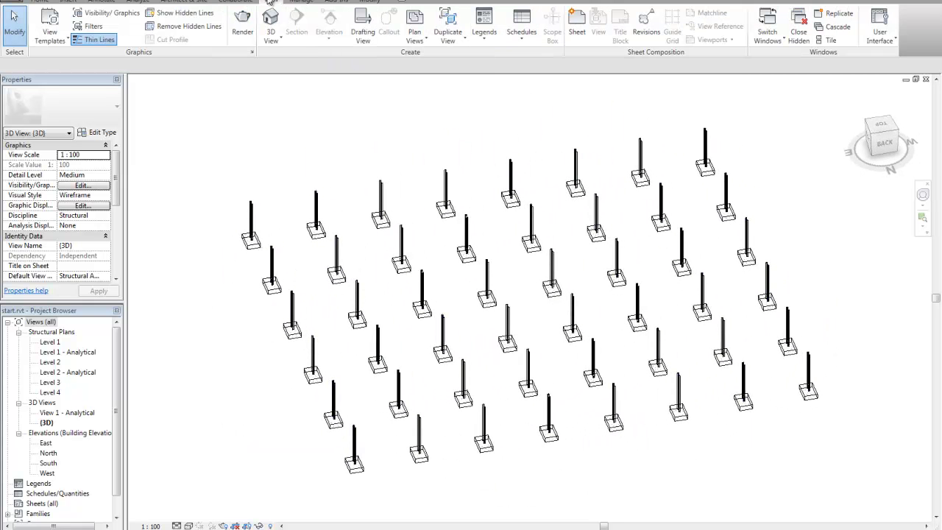
pyautogui.click(829, 40)
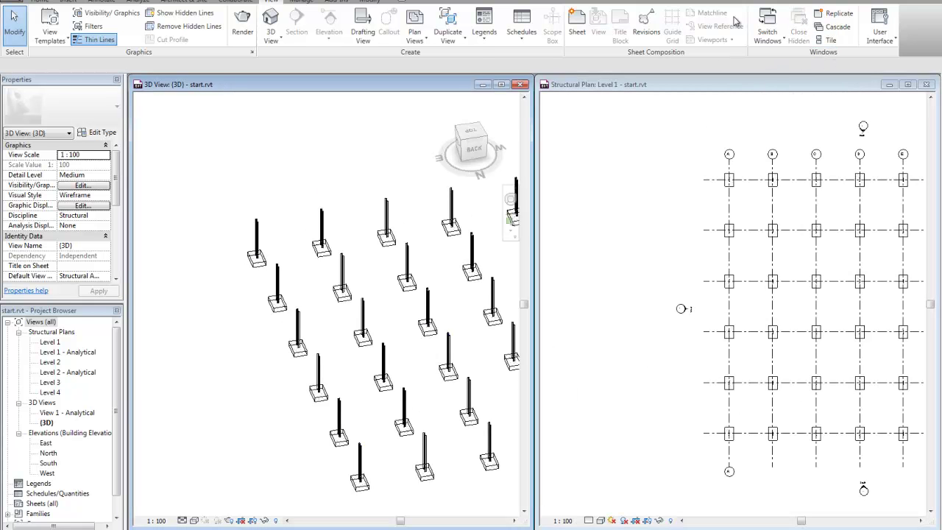
pyautogui.press('z')
pyautogui.press('f')
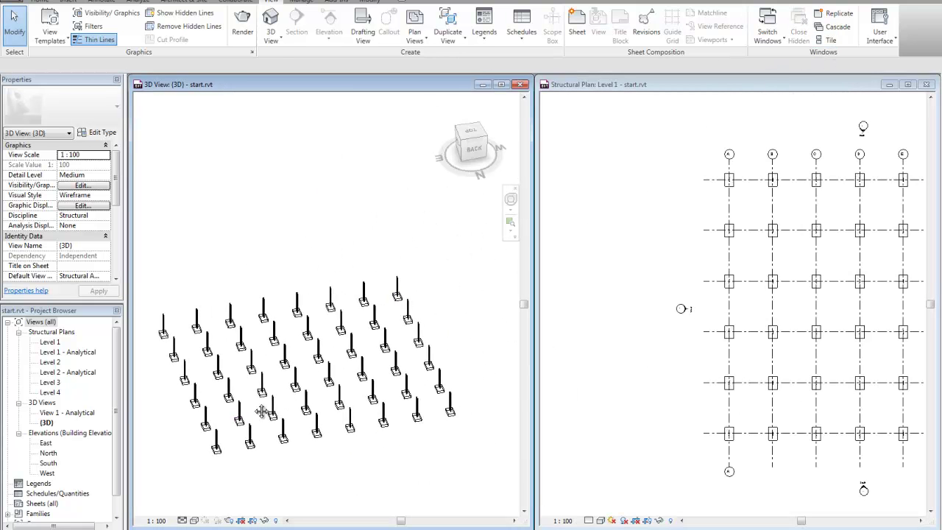
# Set the 3D view to Shaded with Edges, then zoom the Level 1 plan on A-1
pyautogui.click(188, 521)
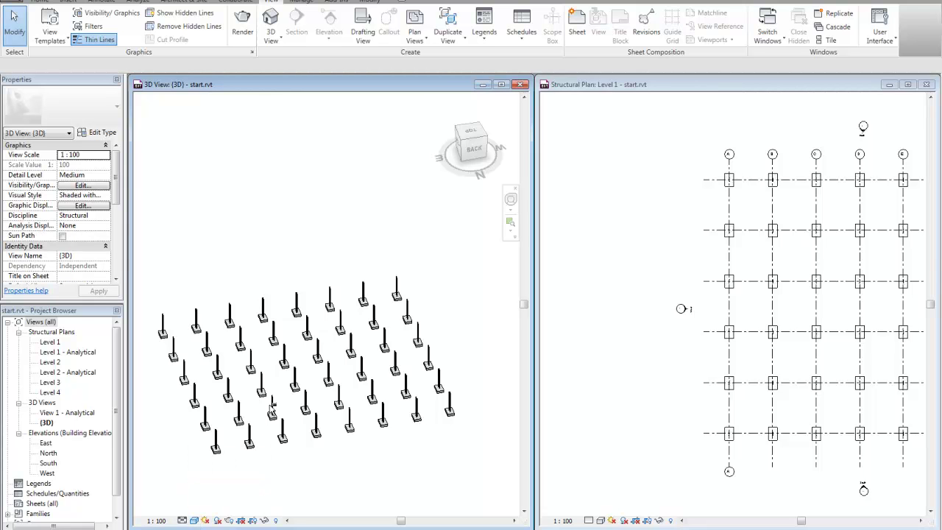
pyautogui.keyDown('shift'); pyautogui.moveTo(256, 411); pyautogui.dragTo(511, 396, button='middle'); pyautogui.keyUp('shift')
pyautogui.click(631, 336)
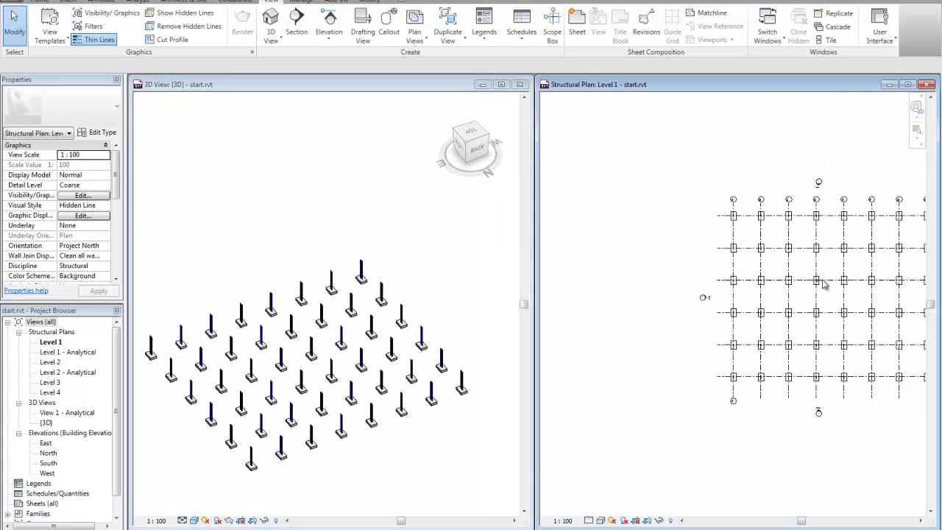
pyautogui.scroll(3, 633, 254)
pyautogui.scroll(4, 622, 265)
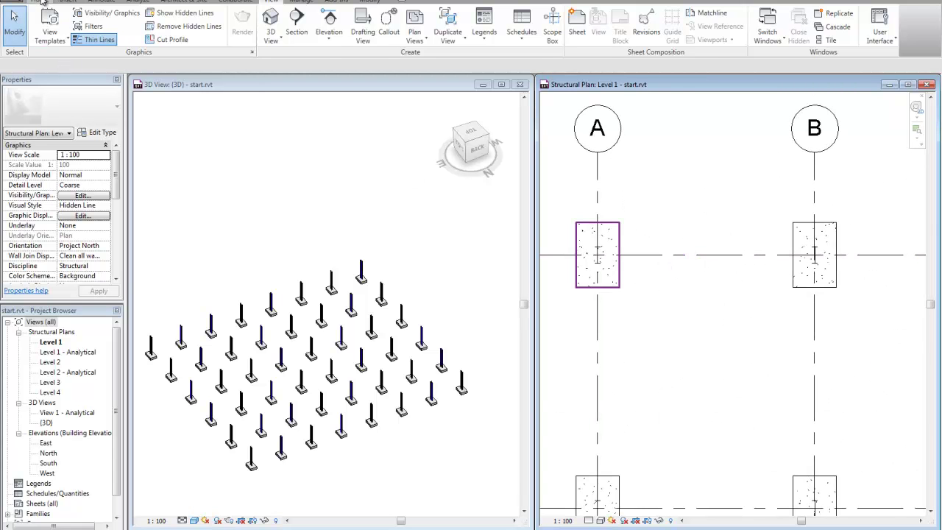
# Start the Beam tool (BM) with the 300 x 600mm concrete beam type
pyautogui.click(41, 2)
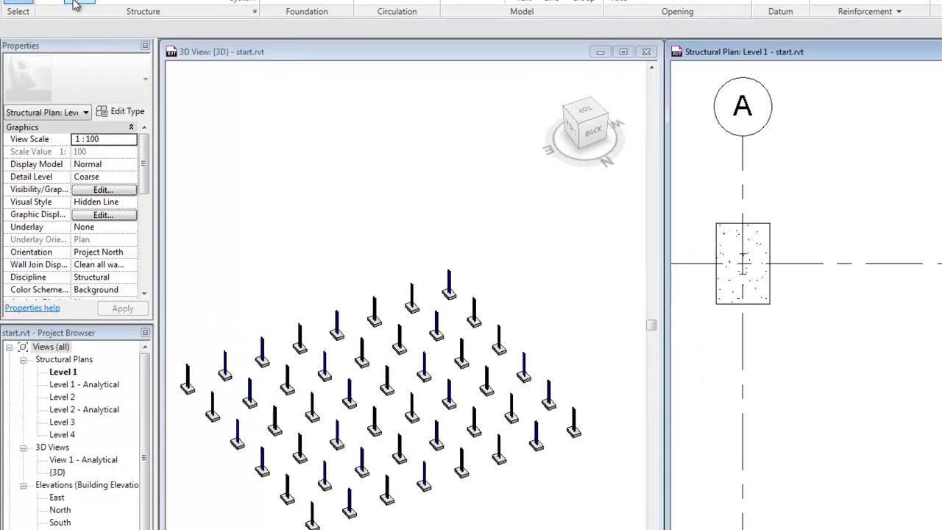
pyautogui.press('b')
pyautogui.press('m')
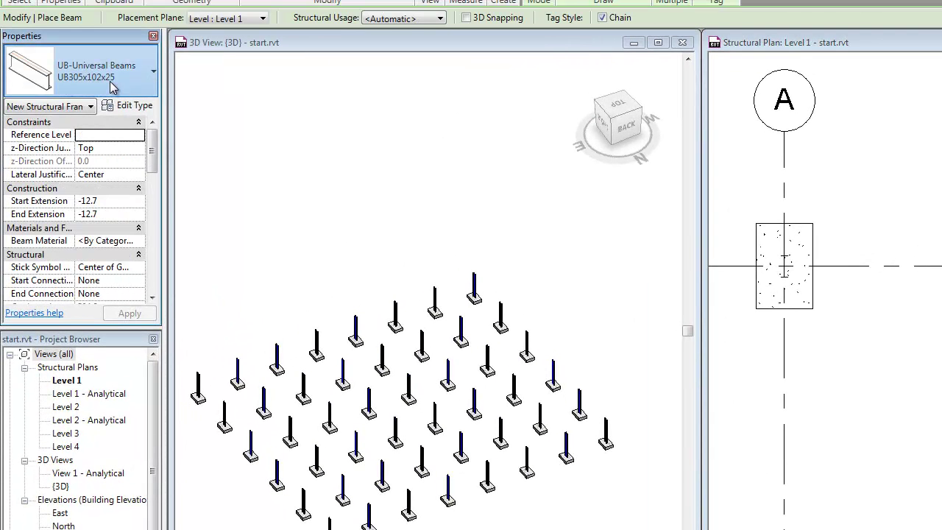
pyautogui.click(109, 81)
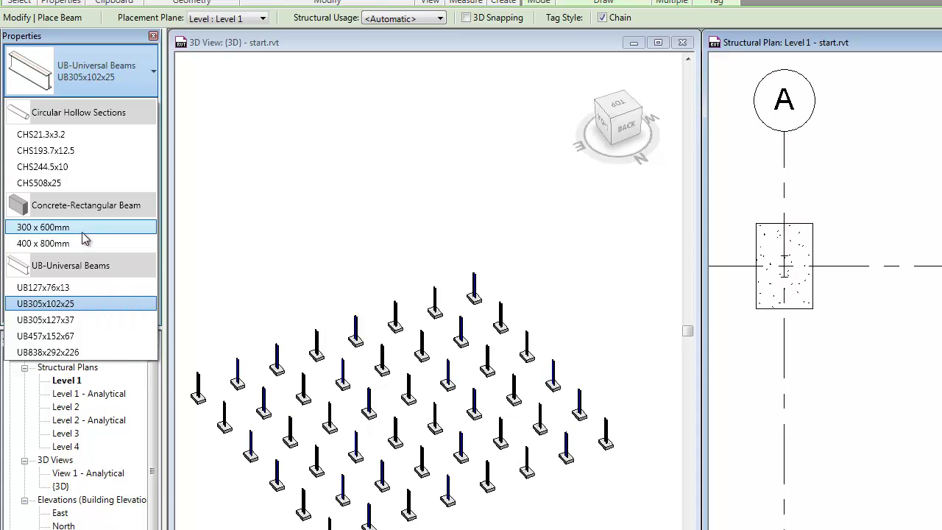
pyautogui.click(44, 227)
# Duplicate the type as 450X450 and set h and b to 450
pyautogui.click(331, 102)
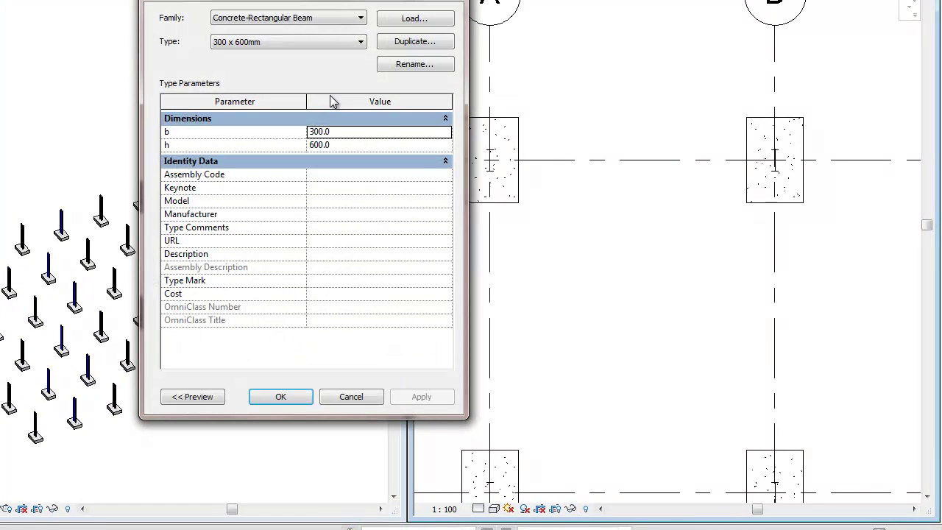
pyautogui.click(435, 43)
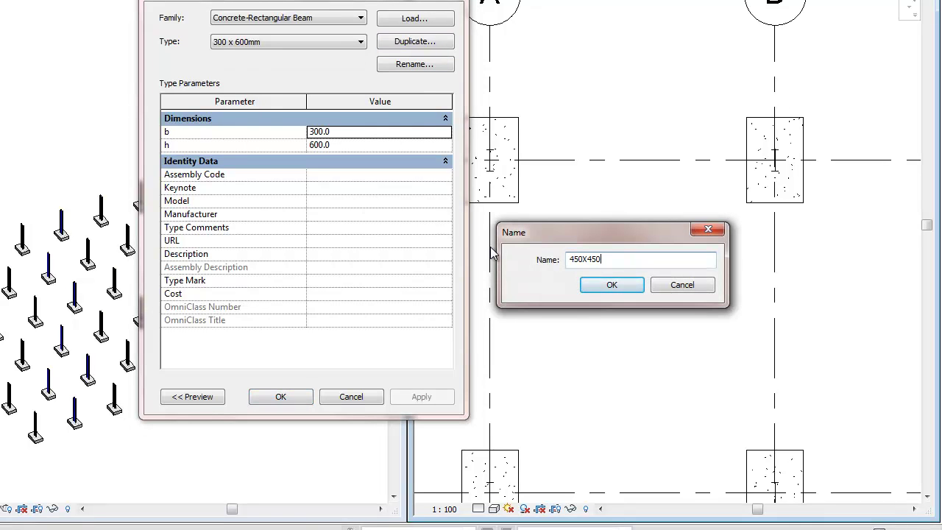
pyautogui.click(624, 285)
pyautogui.click(363, 145)
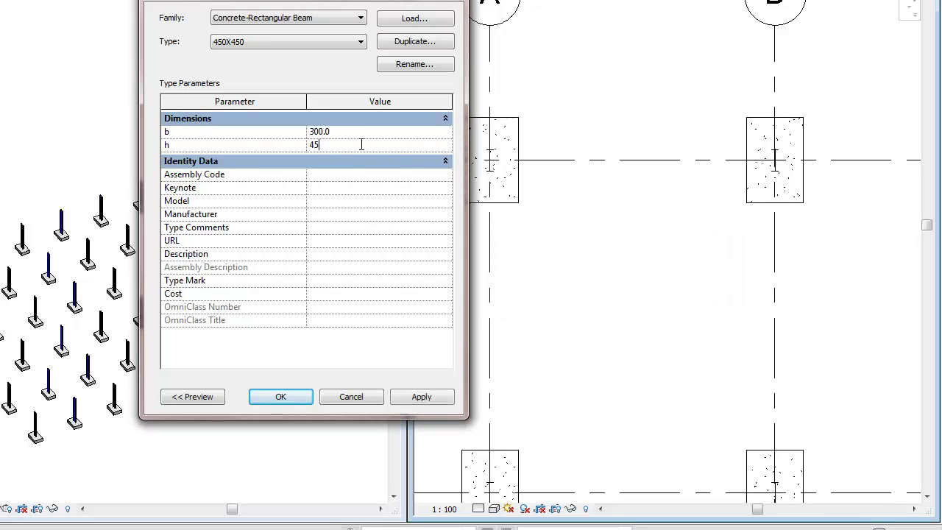
pyautogui.click(335, 119)
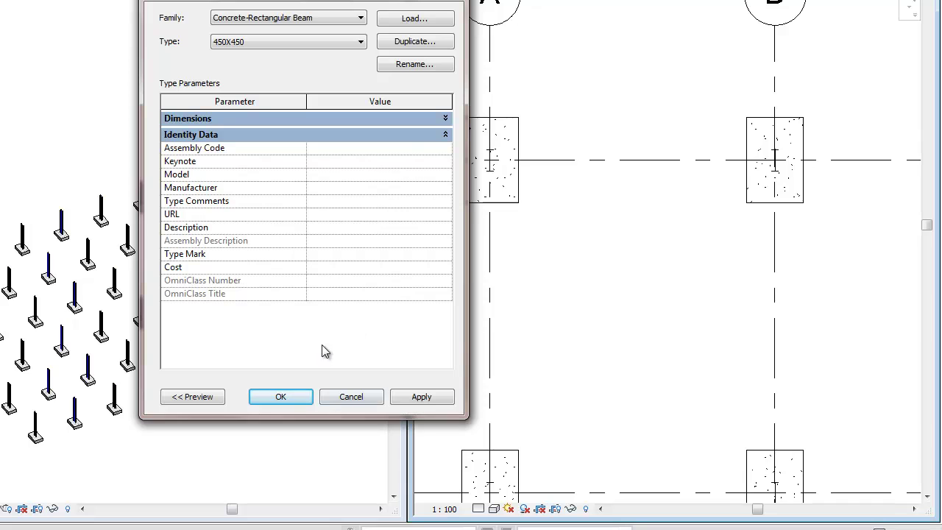
pyautogui.click(446, 118)
pyautogui.click(340, 132)
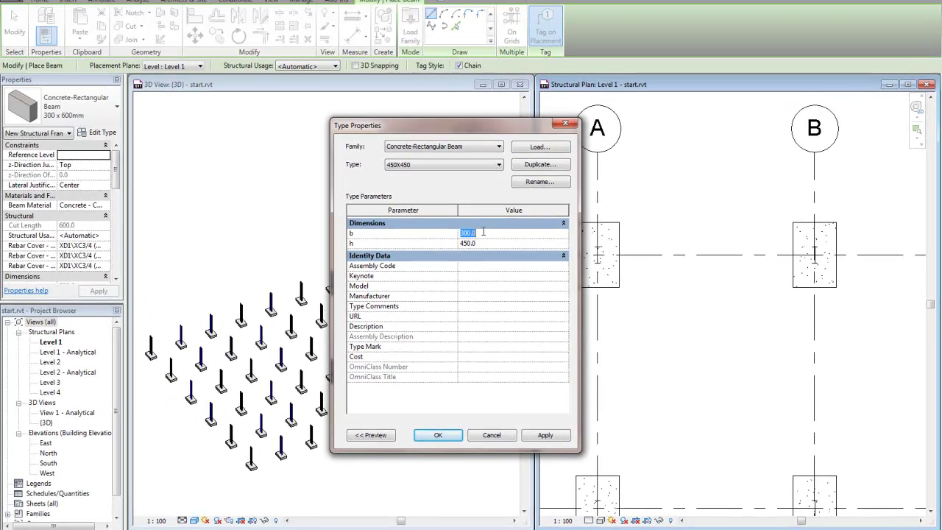
# Accept the 450X450 type and draw a trial beam from grid A to grid B
pyautogui.click(438, 435)
pyautogui.scroll(-4, 707, 282)
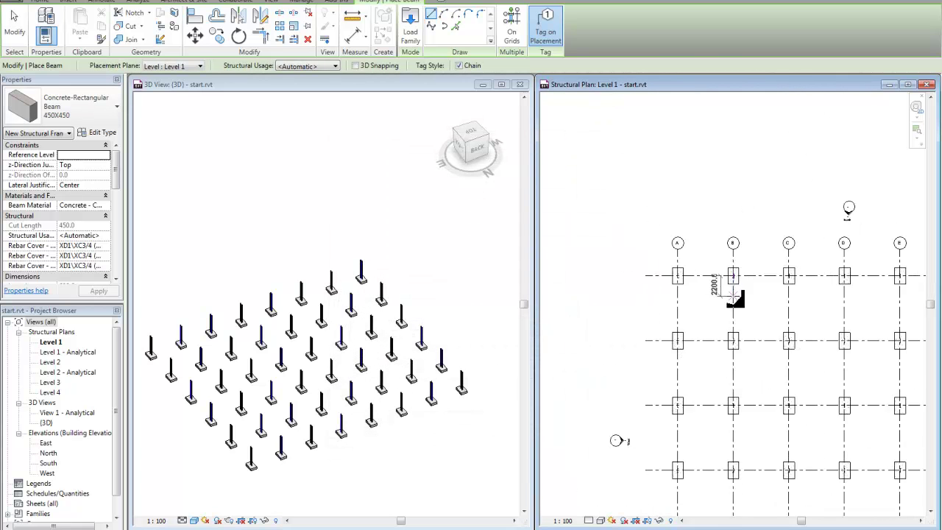
pyautogui.scroll(5, 685, 252)
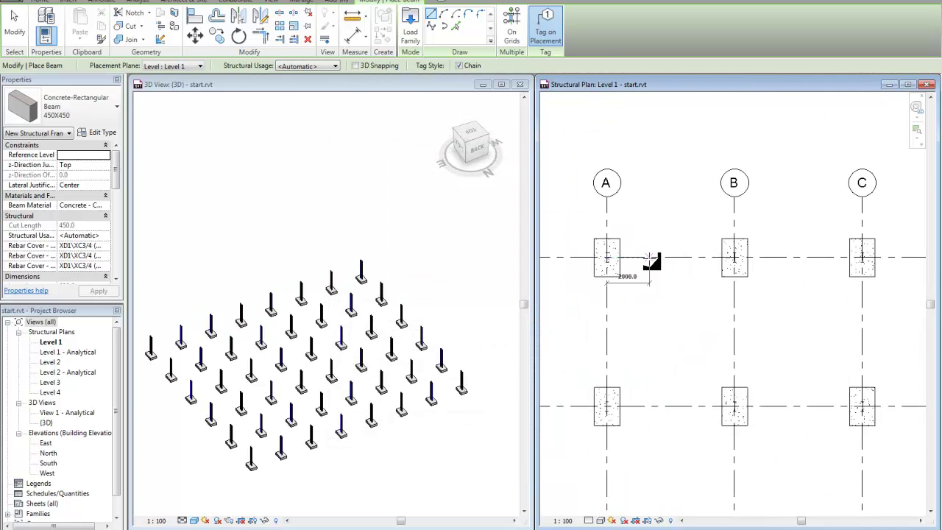
pyautogui.click(606, 258)
pyautogui.click(761, 257)
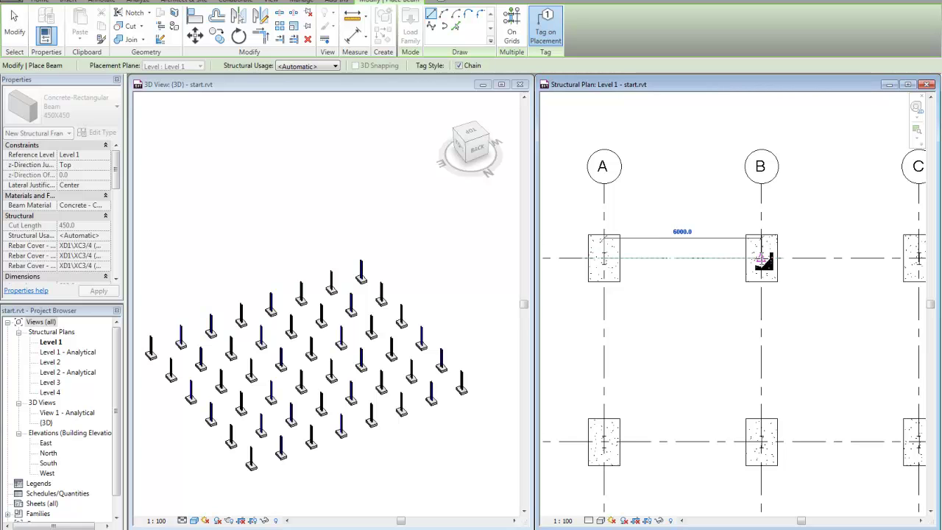
pyautogui.click(681, 196)
pyautogui.scroll(4, 713, 254)
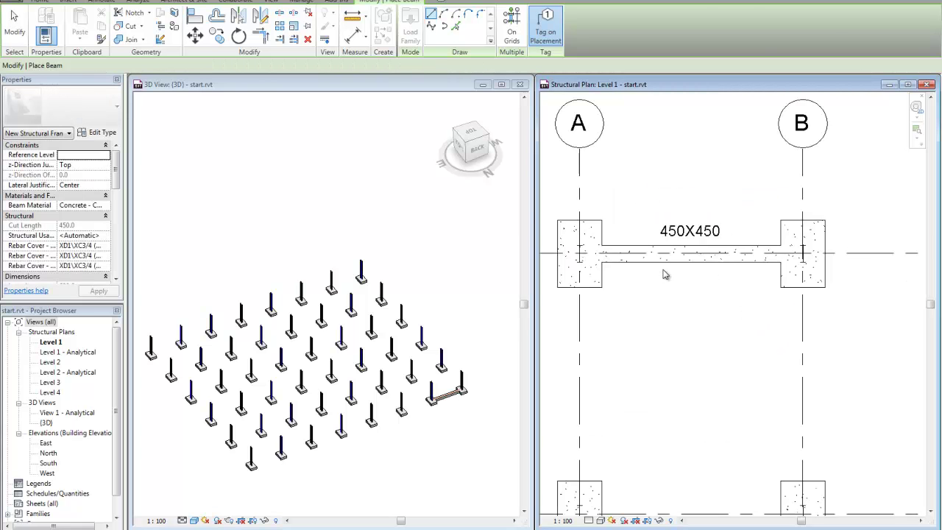
pyautogui.press('Escape')
pyautogui.scroll(-2, 713, 254)
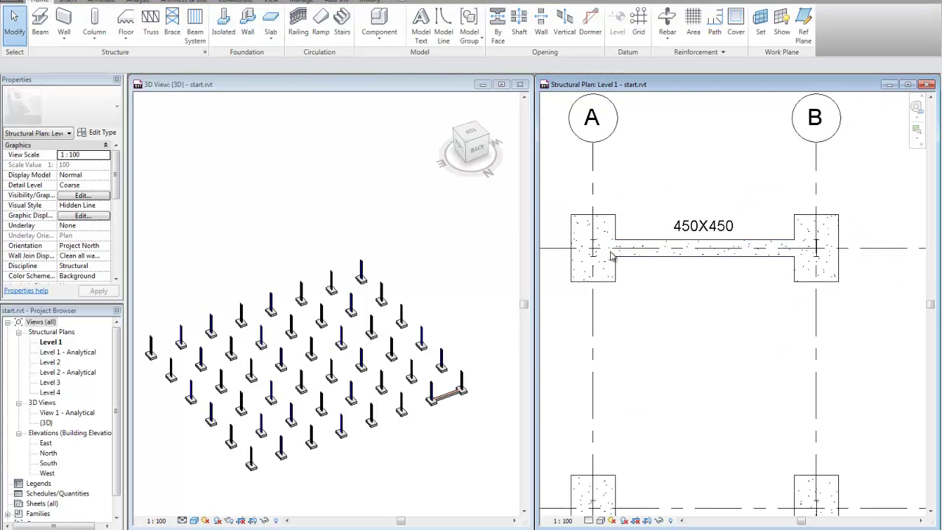
# Delete the trial beam between grids A and B
pyautogui.click(645, 263)
pyautogui.press('Delete')
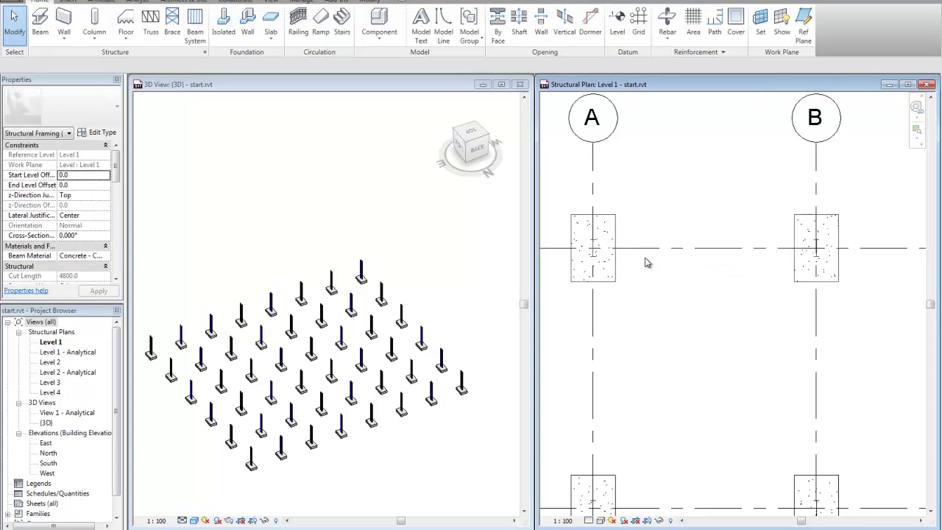
pyautogui.scroll(-5, 743, 350)
pyautogui.scroll(-2, 751, 344)
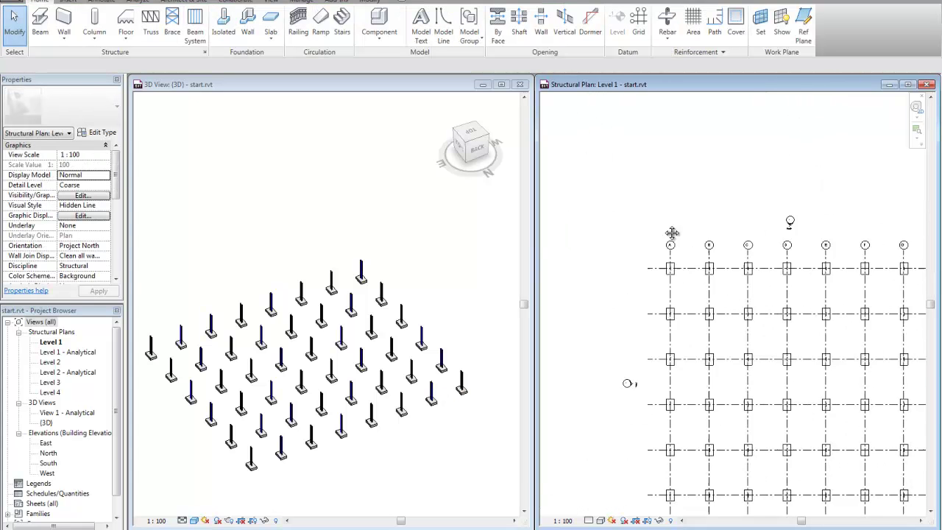
pyautogui.scroll(-3, 705, 238)
pyautogui.scroll(2, 663, 243)
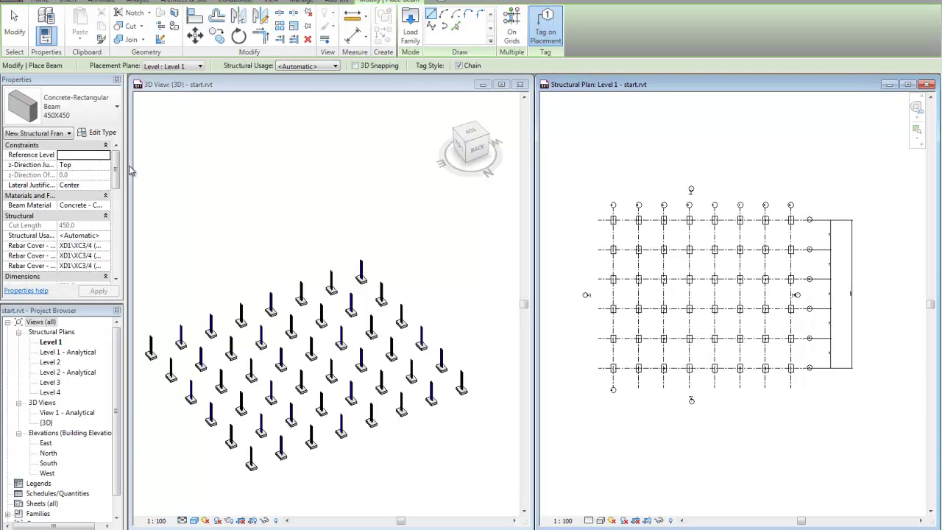
# Place 450X450 beams On Grids across all Level 1 grid lines, then cancel Place Beam
pyautogui.click(512, 29)
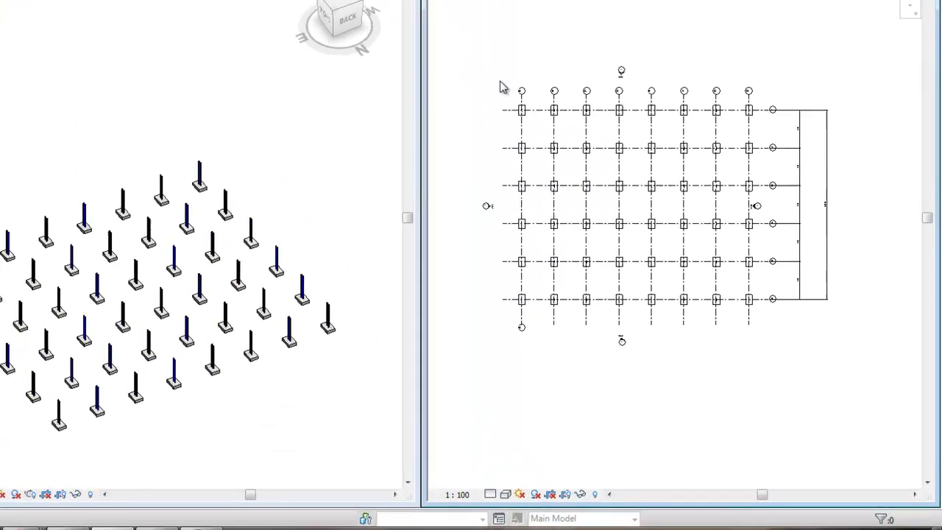
pyautogui.moveTo(483, 66); pyautogui.dragTo(856, 396)
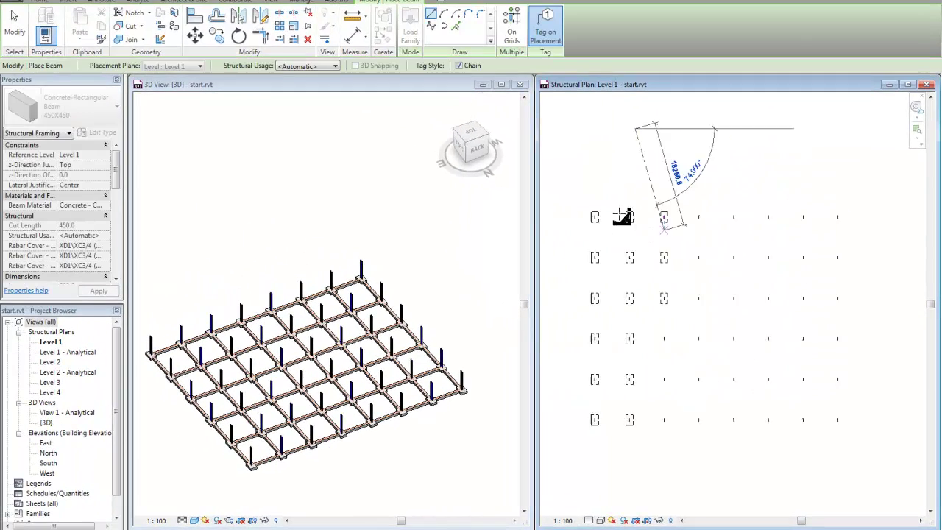
pyautogui.scroll(5, 623, 217)
pyautogui.rightClick(620, 179)
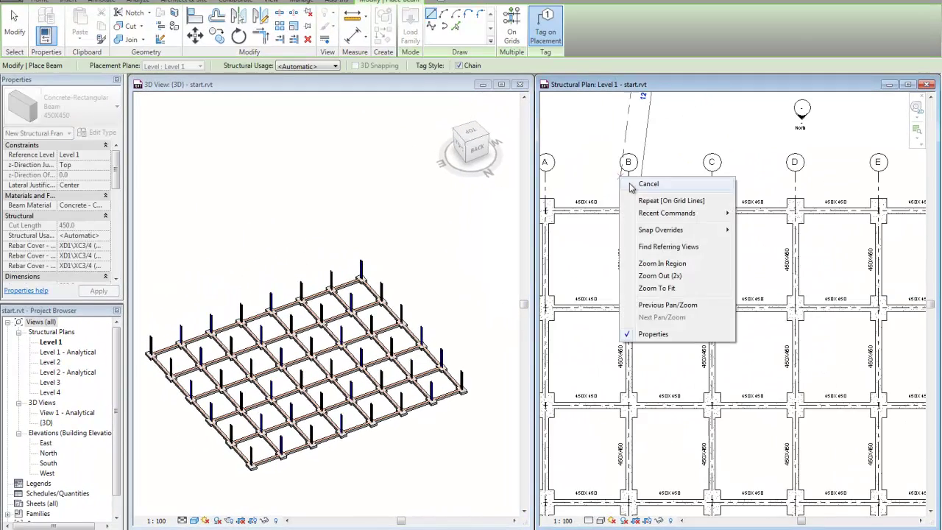
pyautogui.click(642, 185)
pyautogui.scroll(4, 625, 243)
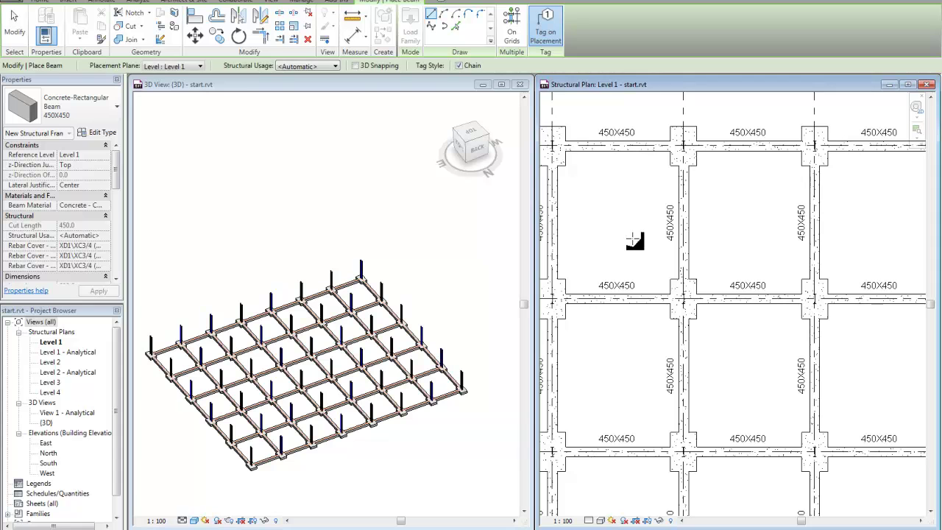
pyautogui.click(284, 287)
pyautogui.scroll(5, 207, 388)
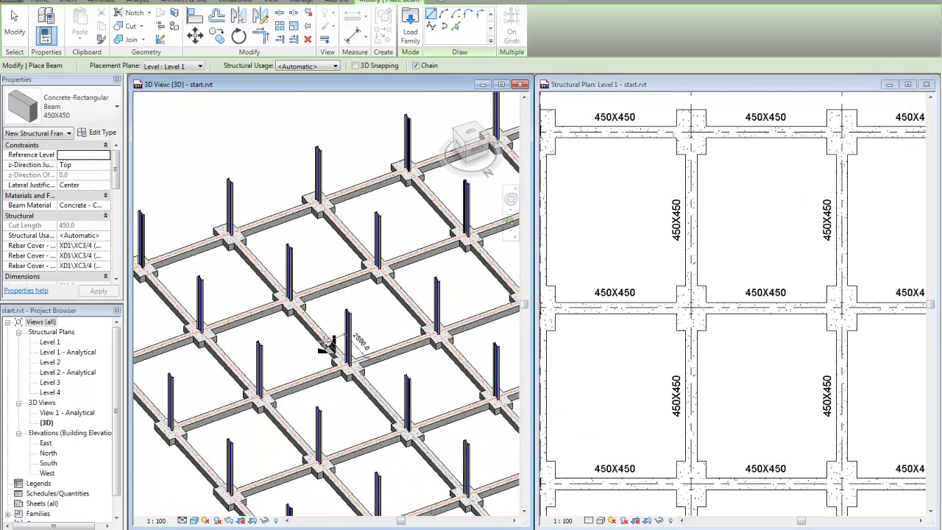
pyautogui.scroll(-5, 328, 346)
# End beam placement and close the Level 1 plan window
pyautogui.rightClick(249, 205)
pyautogui.click(272, 213)
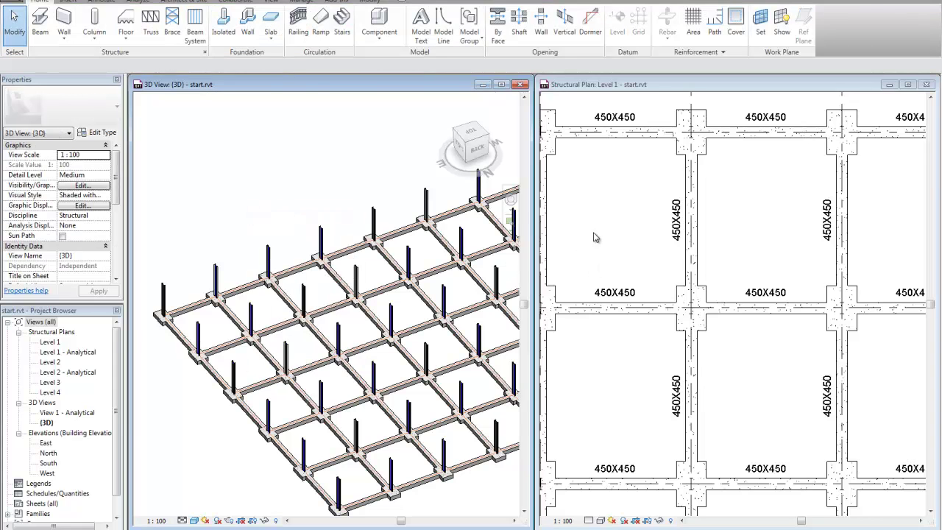
pyautogui.click(596, 237)
pyautogui.scroll(-7, 604, 243)
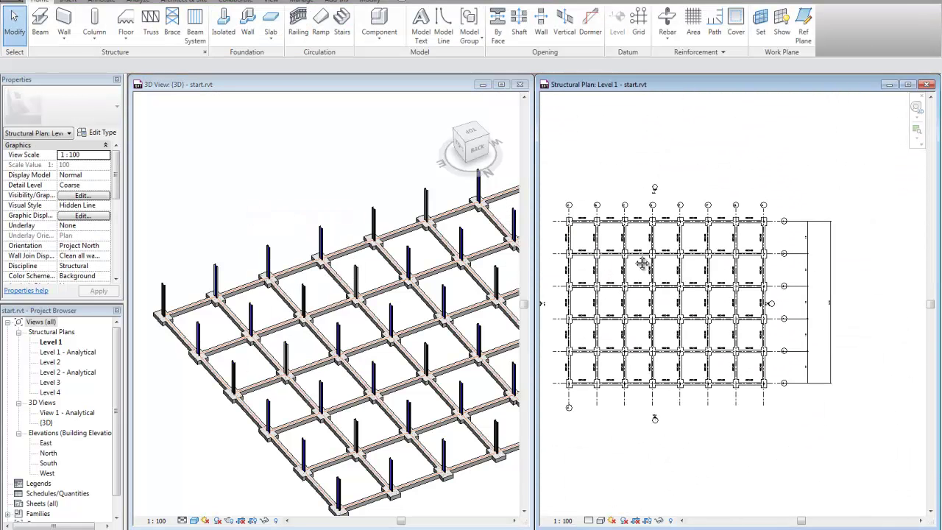
pyautogui.moveTo(643, 263); pyautogui.dragTo(668, 259, button='middle')
pyautogui.click(928, 84)
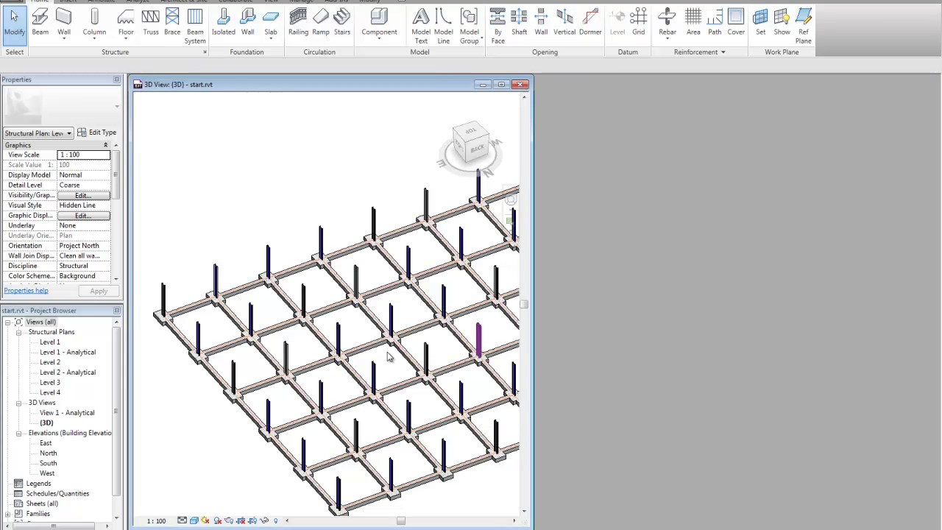
# Open the Level 2 structural plan and tile it beside the 3D view
pyautogui.doubleClick(59, 363)
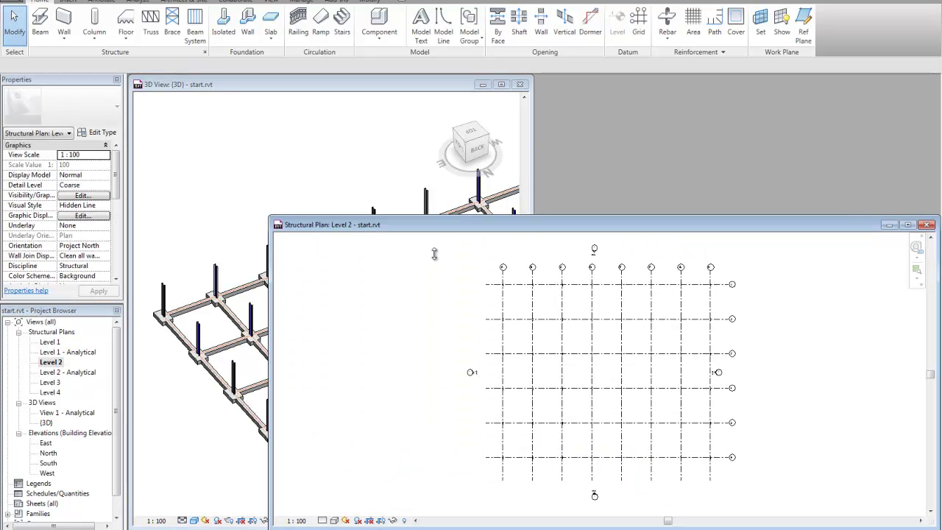
pyautogui.click(271, 1)
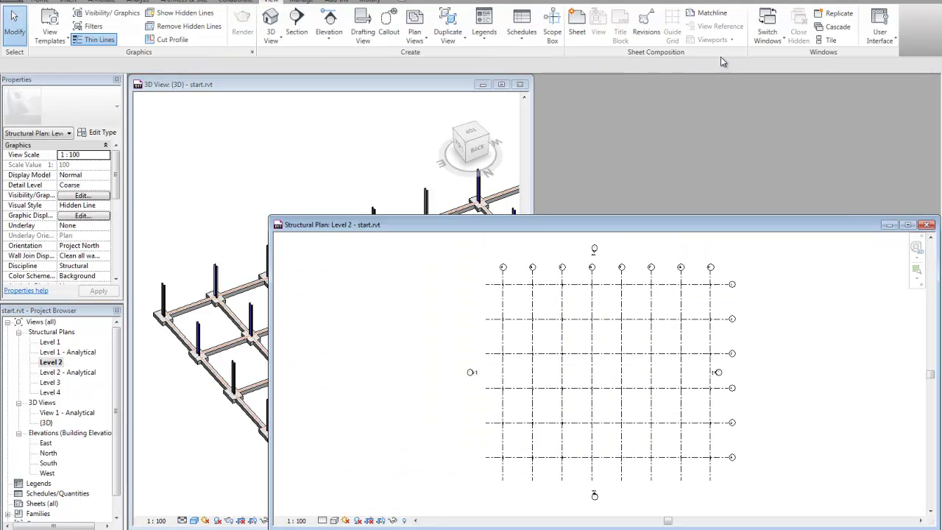
pyautogui.click(831, 41)
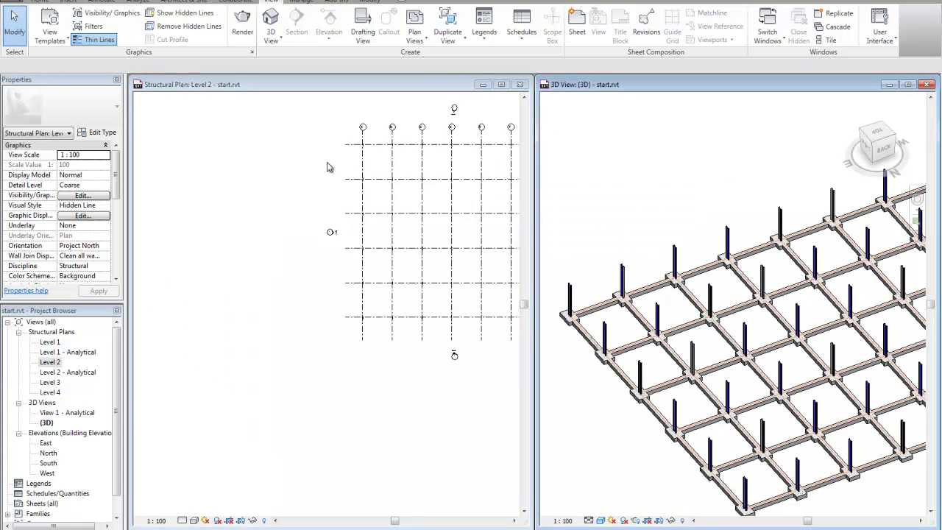
pyautogui.moveTo(421, 242); pyautogui.dragTo(288, 322, button='middle')
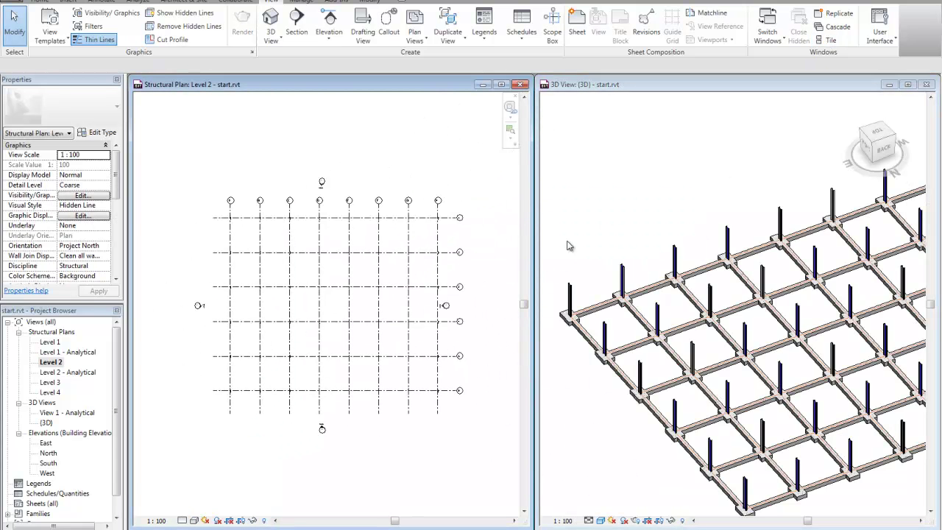
pyautogui.click(571, 247)
pyautogui.moveTo(594, 327); pyautogui.dragTo(641, 226, button='middle')
pyautogui.scroll(2, 641, 226)
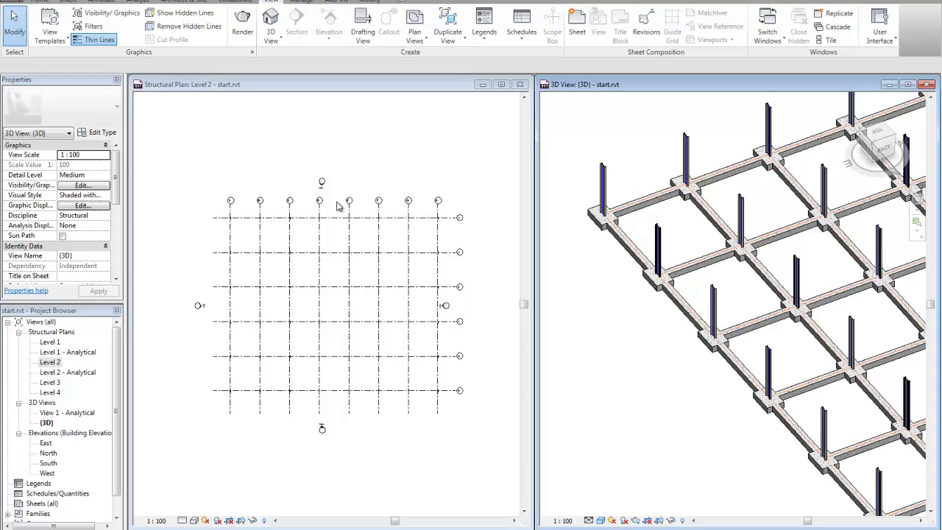
pyautogui.click(264, 193)
pyautogui.scroll(3, 251, 229)
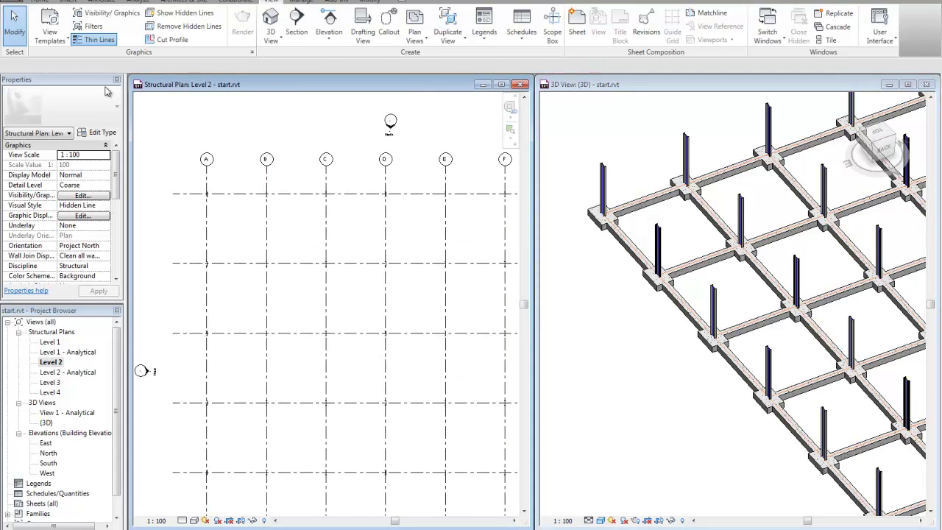
# Place UB305x127x37 steel beams On Grids along every Level 2 grid line
pyautogui.click(43, 1)
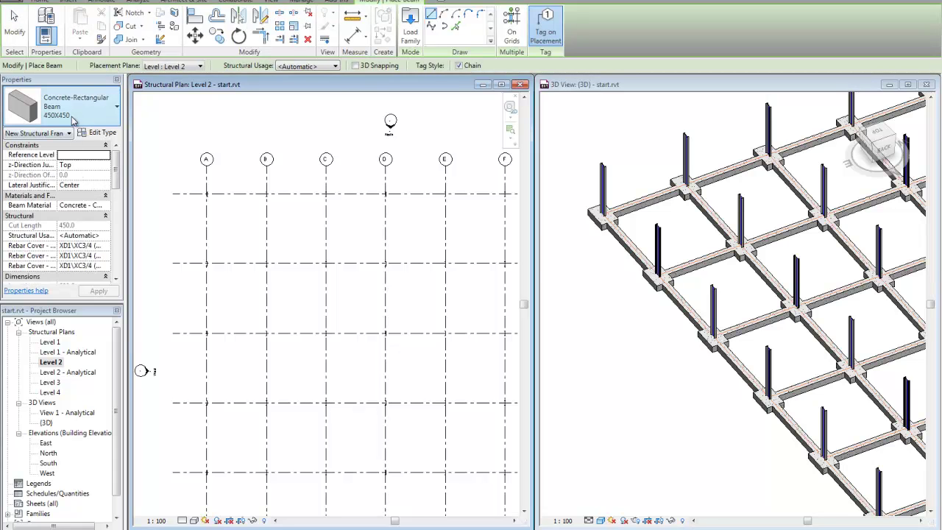
pyautogui.click(78, 114)
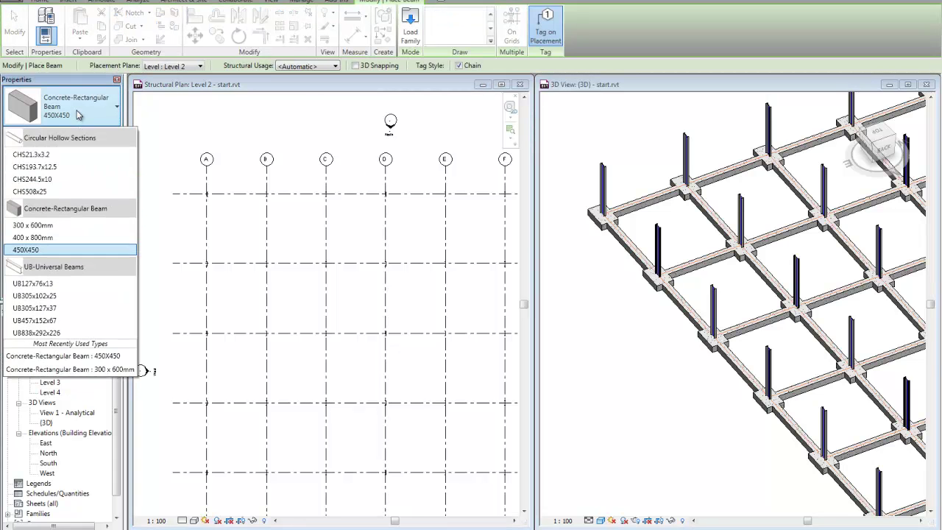
pyautogui.click(37, 308)
pyautogui.scroll(-3, 256, 149)
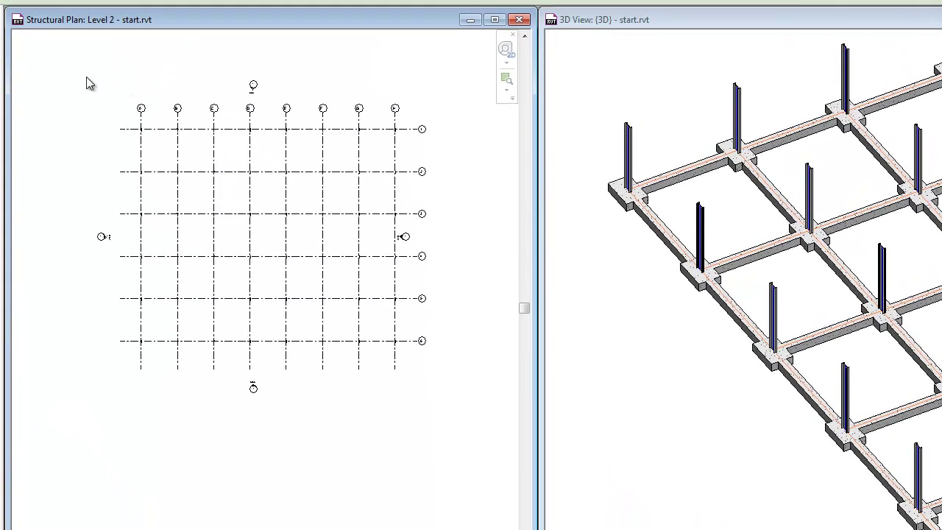
pyautogui.moveTo(178, 124); pyautogui.dragTo(457, 427)
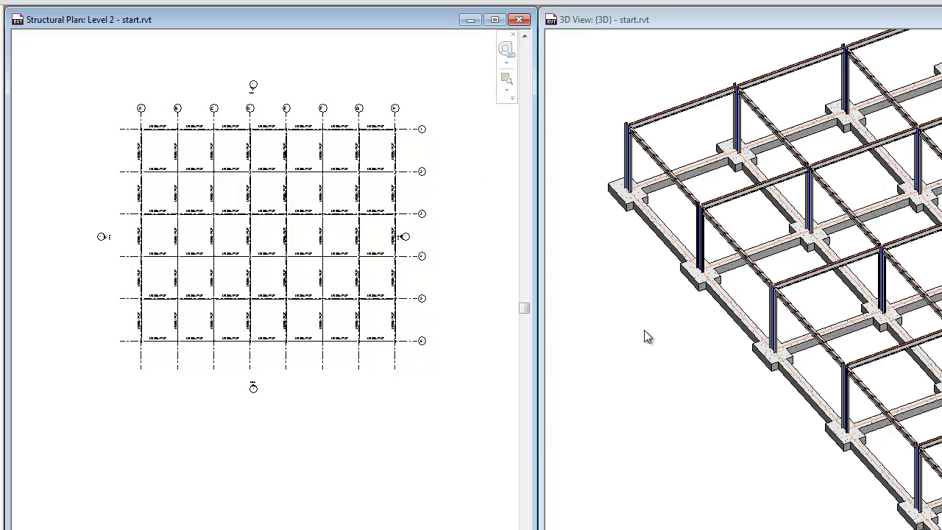
# Give the column at grid H-2 a Top Offset of 1500
pyautogui.scroll(-3, 694, 325)
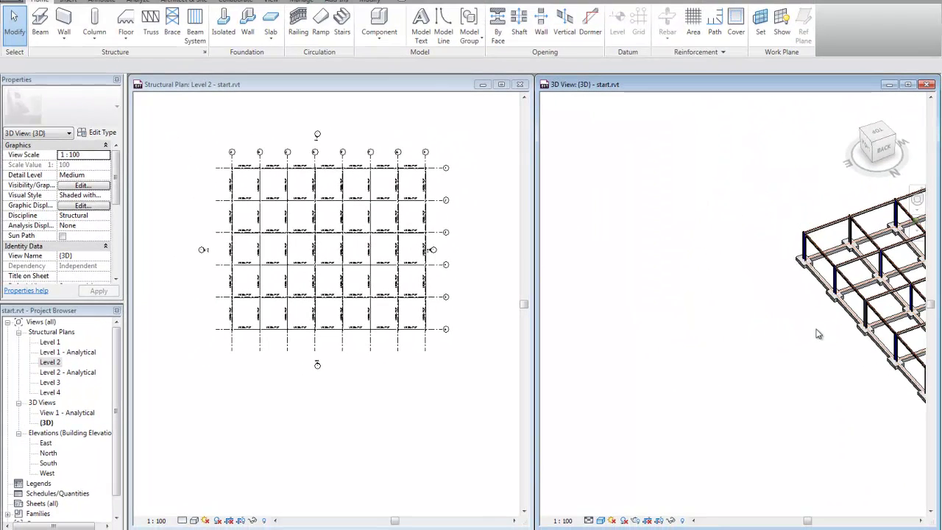
pyautogui.scroll(-1, 889, 331)
pyautogui.click(920, 521)
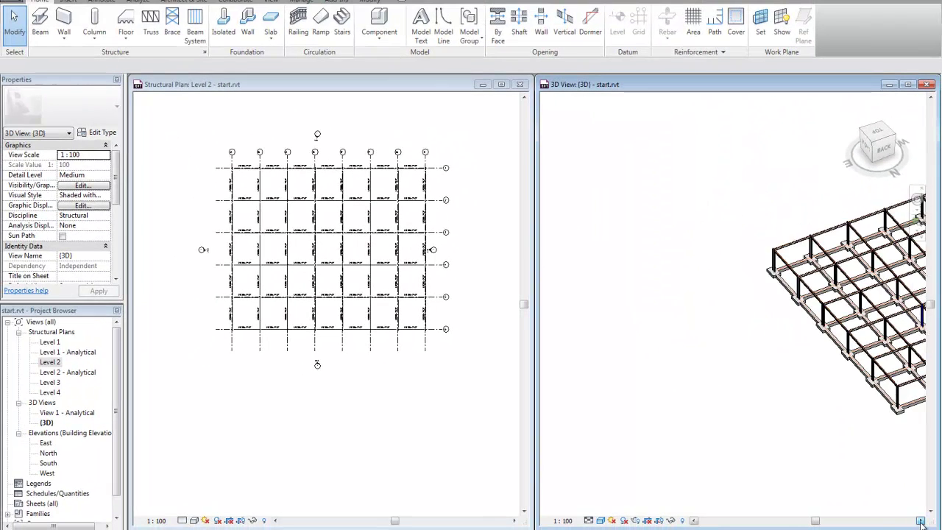
pyautogui.scroll(10, 681, 353)
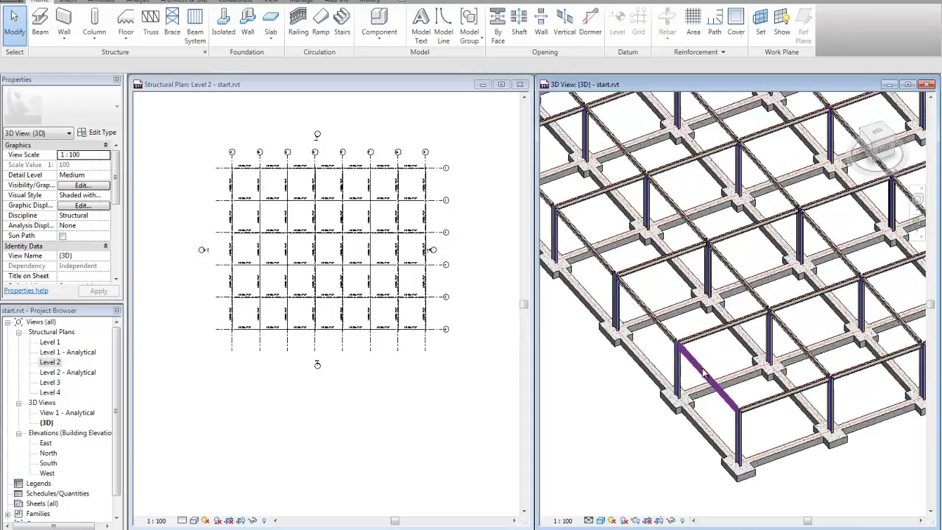
pyautogui.click(676, 335)
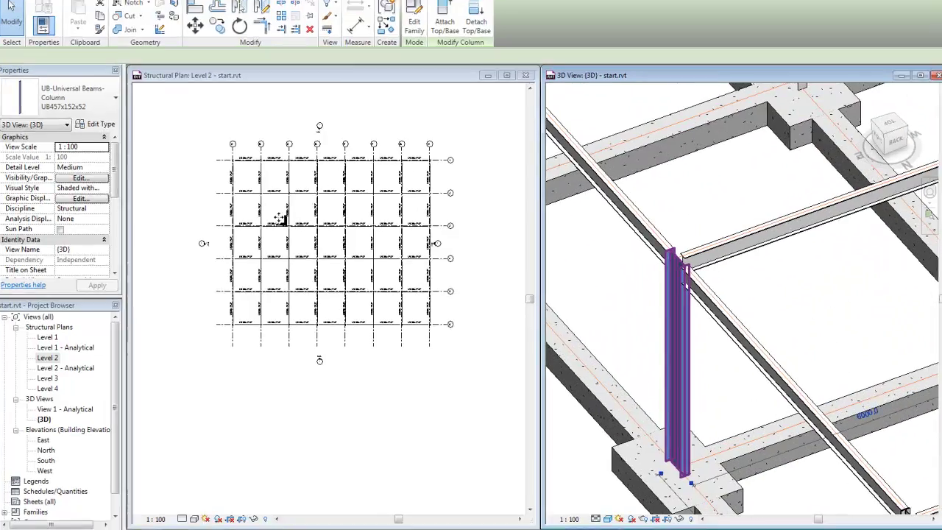
pyautogui.click(57, 64)
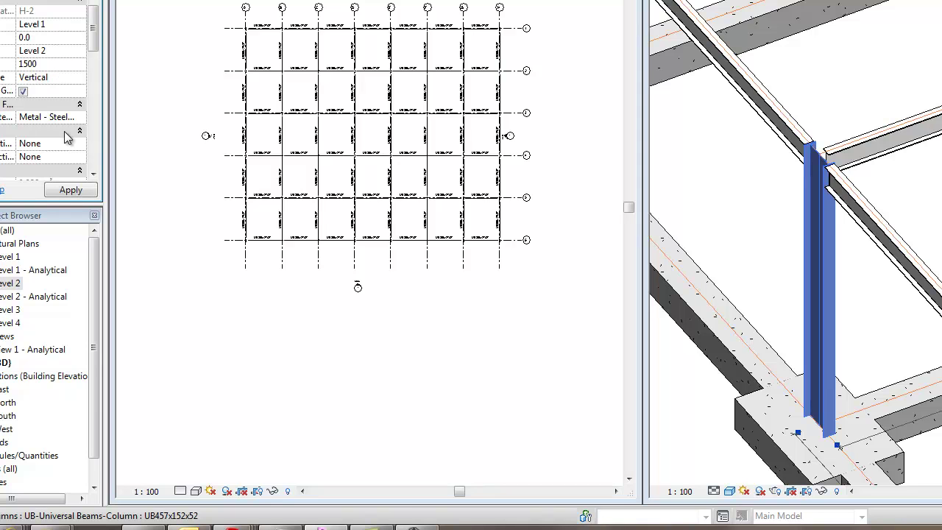
pyautogui.click(71, 190)
pyautogui.click(902, 184)
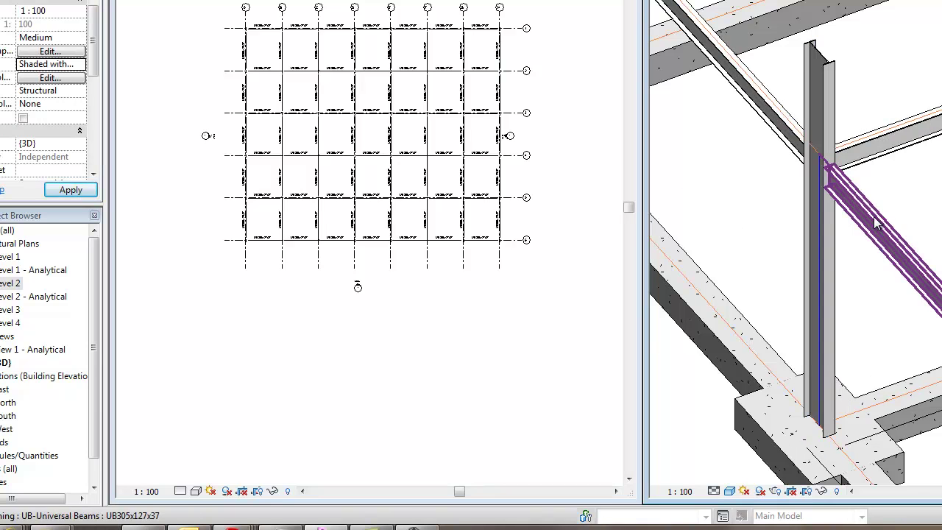
# Raise the ends of the three beams meeting column H-2 by 1500
pyautogui.click(822, 189)
pyautogui.click(821, 139)
pyautogui.write('1500')
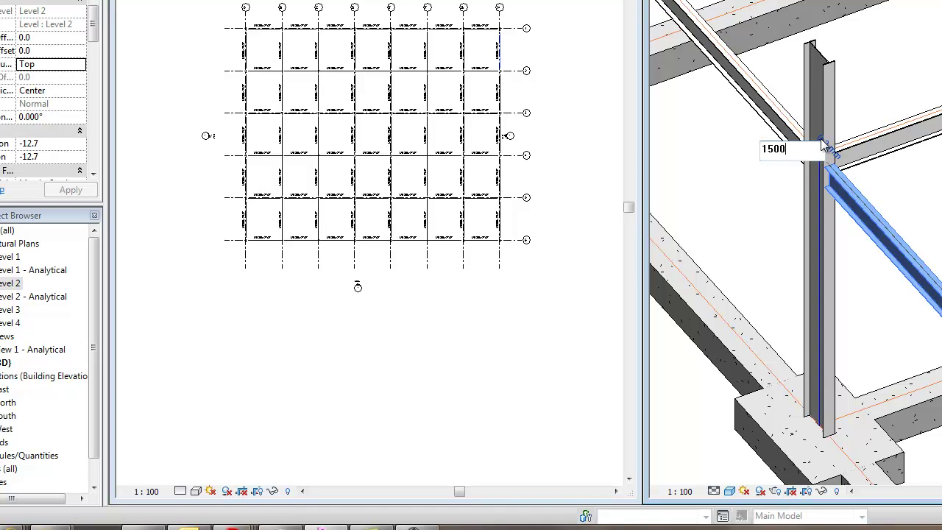
pyautogui.press('Return')
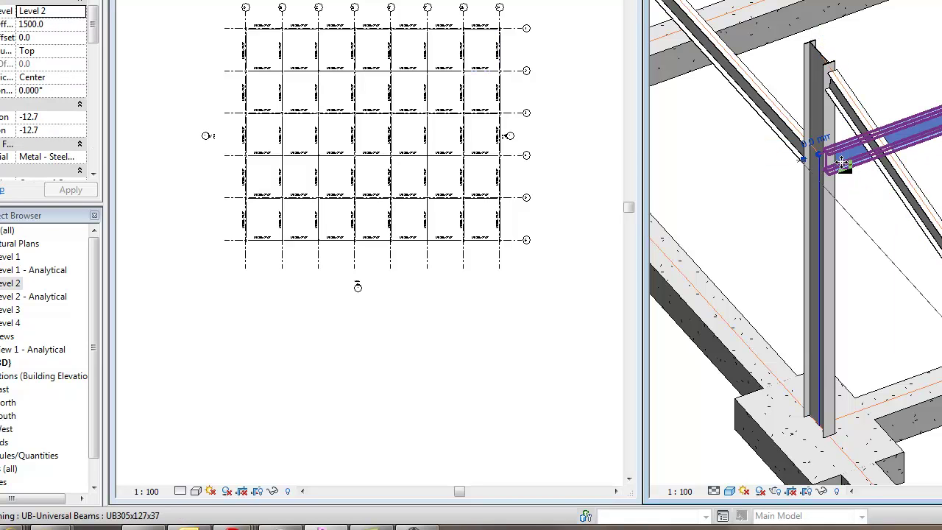
pyautogui.click(817, 141)
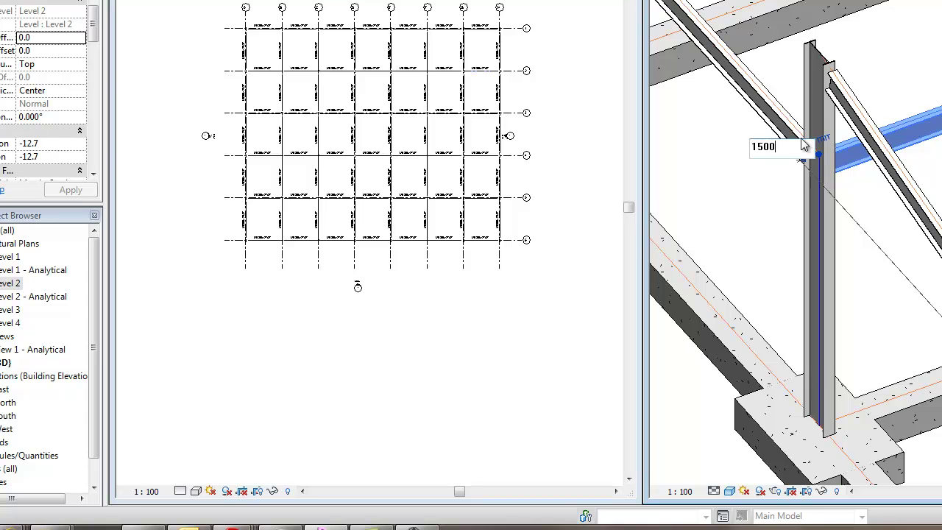
pyautogui.write('1500')
pyautogui.press('Return')
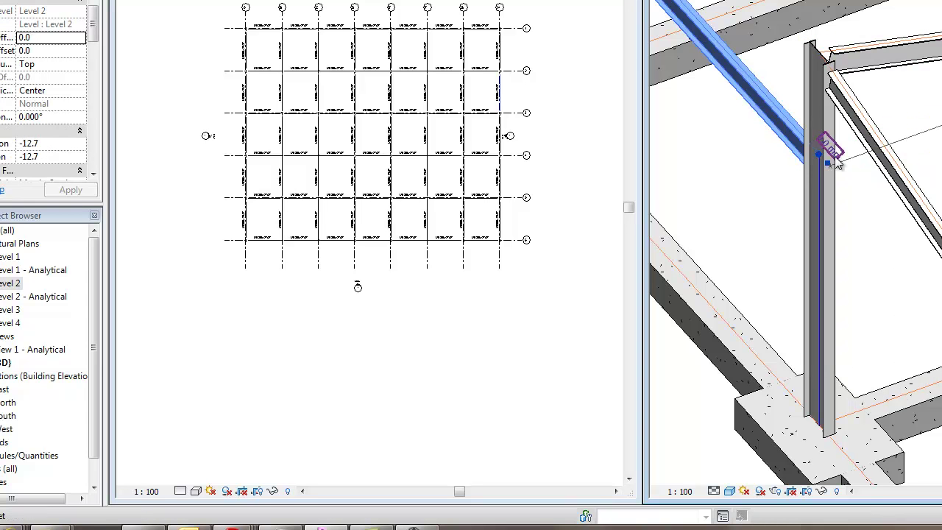
pyautogui.click(833, 151)
pyautogui.write('1500')
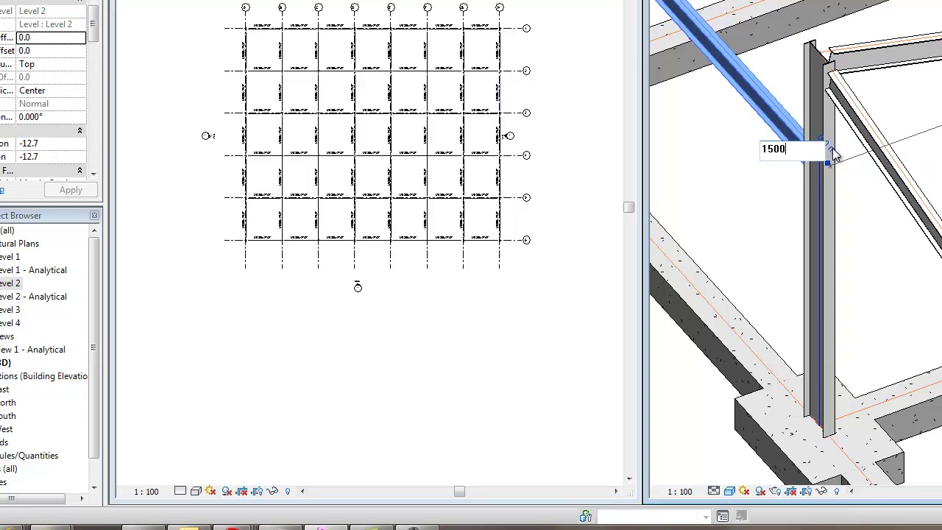
pyautogui.press('Return')
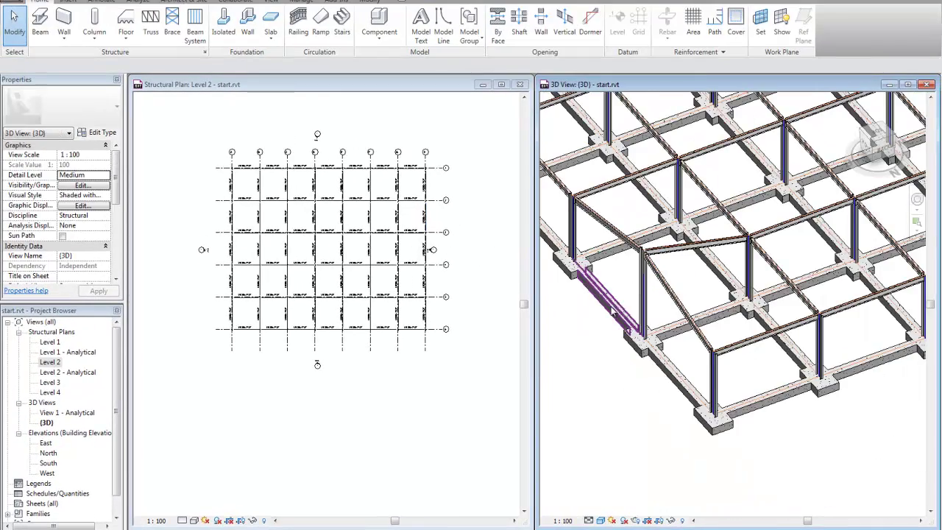
# Give the column at grid H-4 a Top Offset of 1500
pyautogui.keyDown('shift'); pyautogui.moveTo(632, 278); pyautogui.dragTo(736, 390, button='middle'); pyautogui.keyUp('shift')
pyautogui.scroll(3, 736, 390)
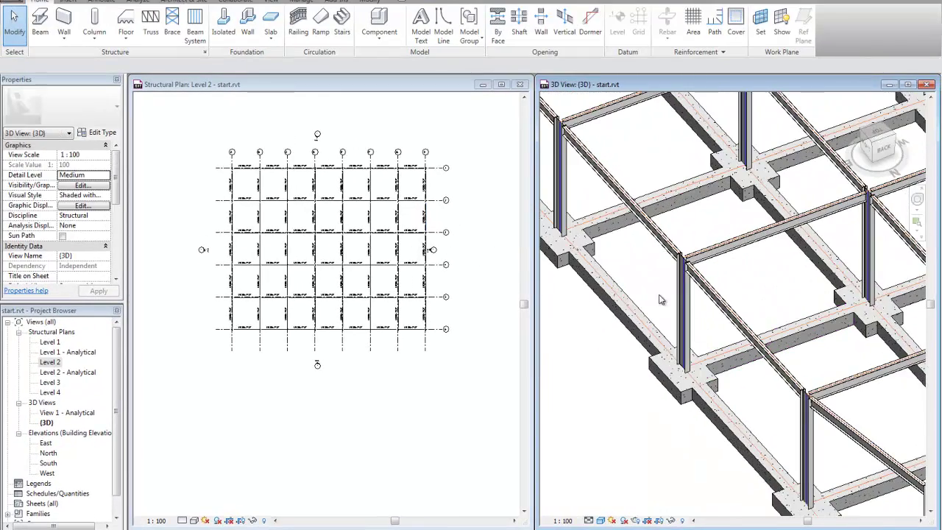
pyautogui.click(681, 309)
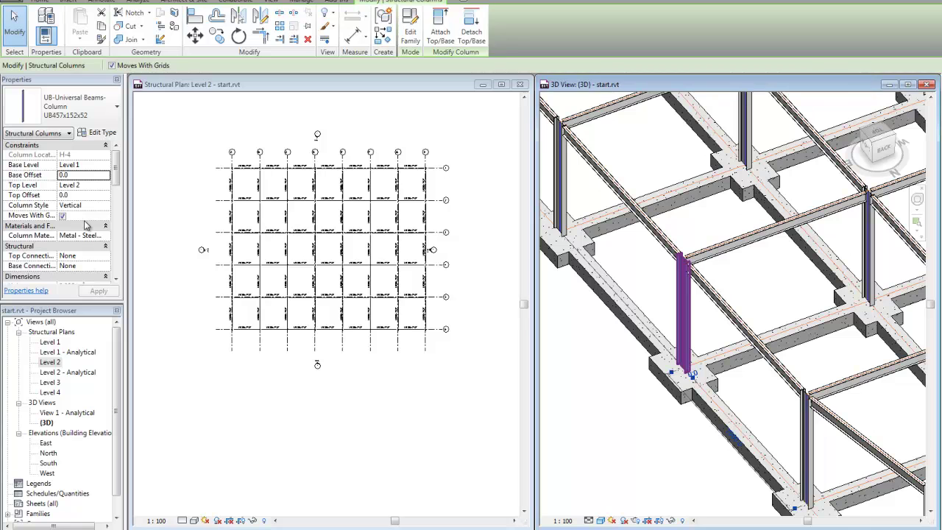
pyautogui.click(81, 195)
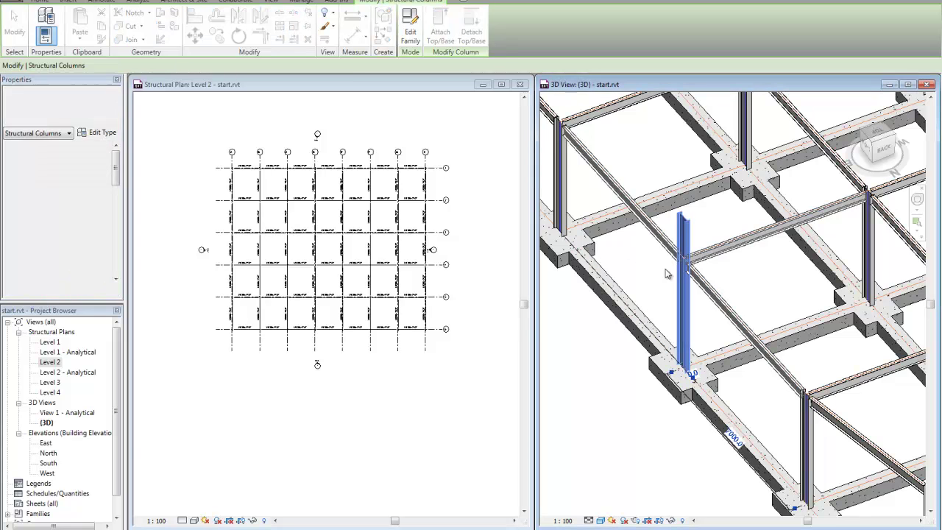
pyautogui.press('Escape')
# Lift the ends of the beams meeting column H-4 by 1500
pyautogui.click(648, 213)
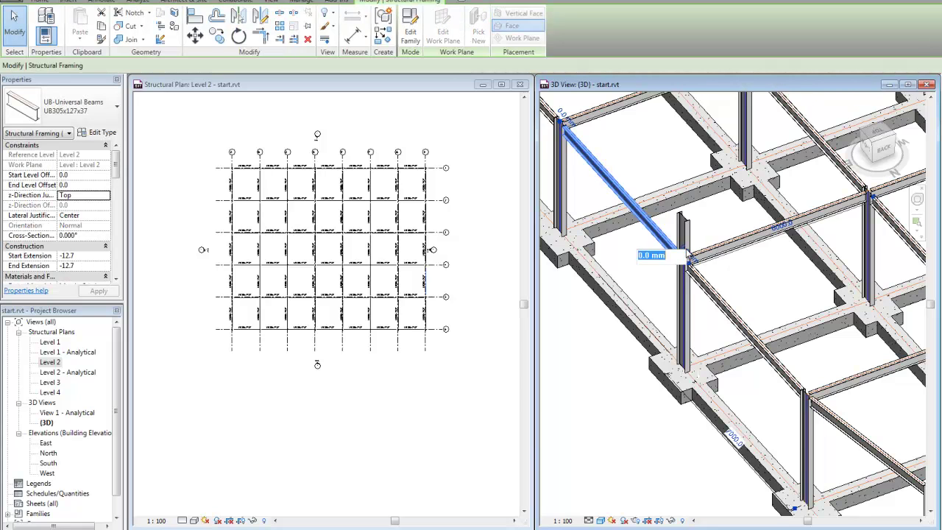
pyautogui.press('Return')
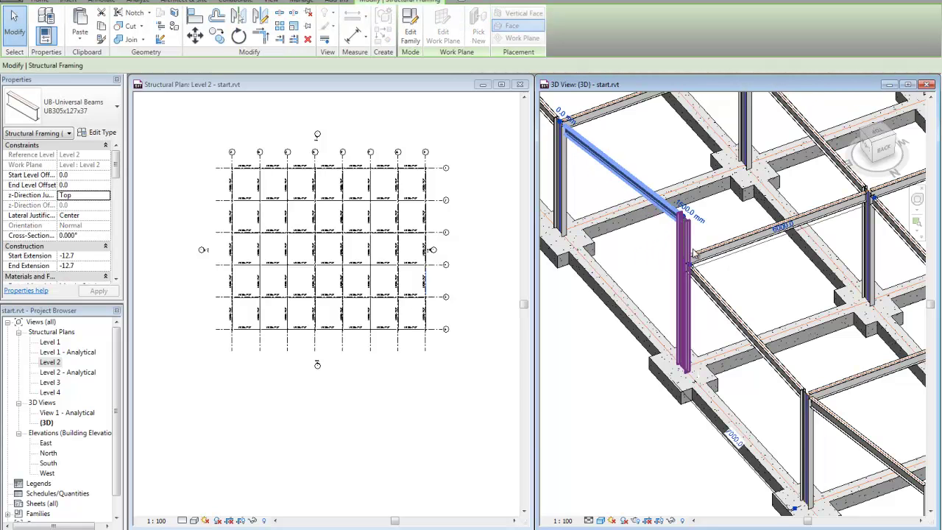
pyautogui.click(699, 247)
pyautogui.click(686, 250)
pyautogui.write('1')
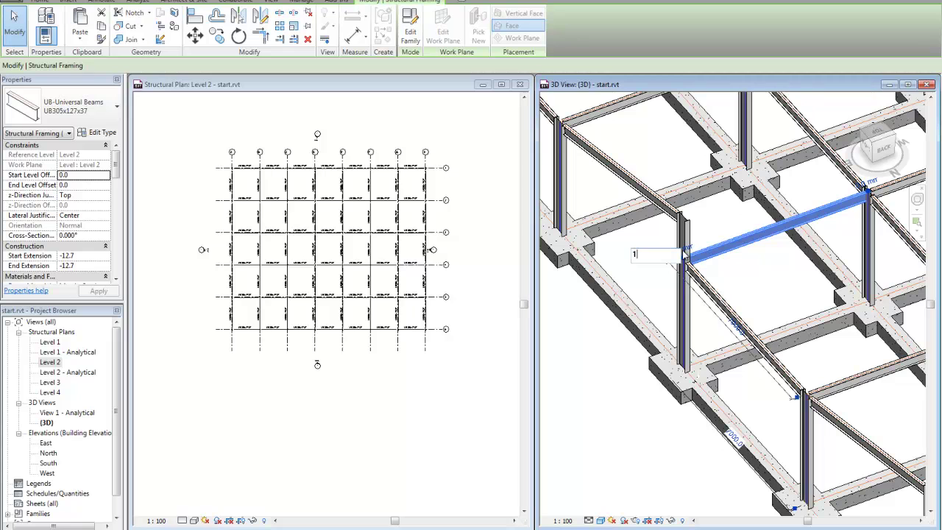
pyautogui.write('500')
pyautogui.press('Return')
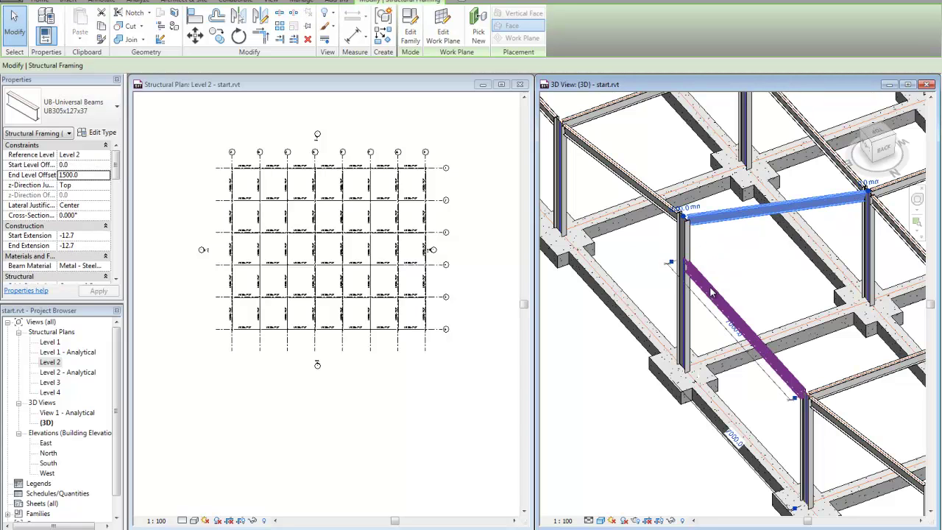
pyautogui.click(691, 256)
pyautogui.click(690, 255)
pyautogui.write('1500')
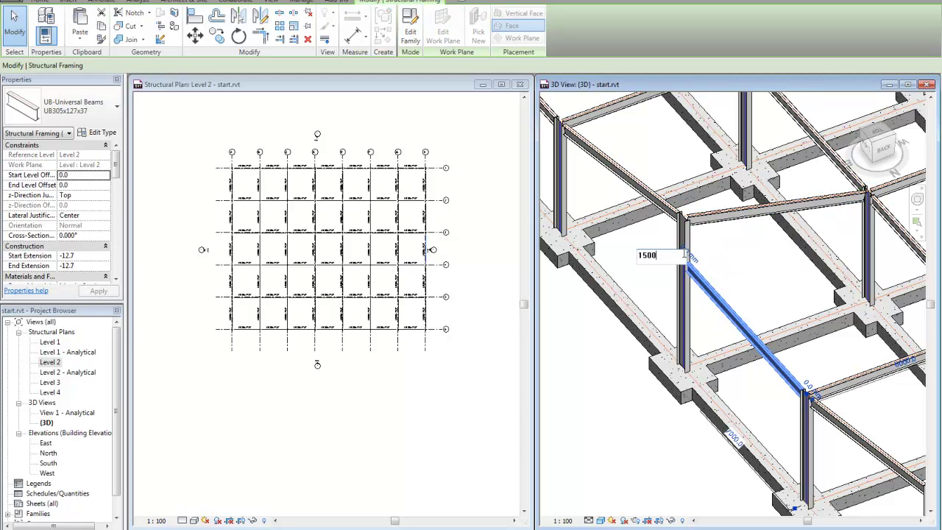
pyautogui.press('Return')
pyautogui.press('Escape')
pyautogui.scroll(-5, 688, 359)
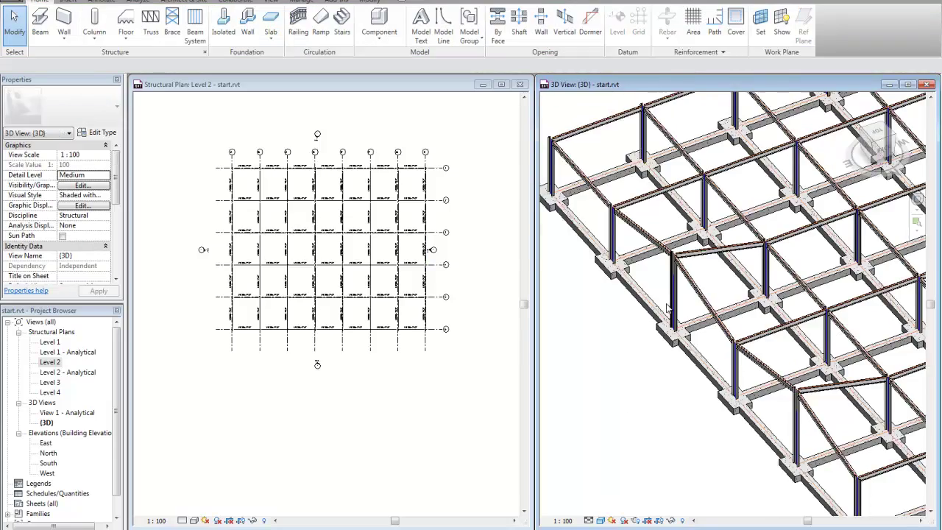
pyautogui.scroll(-2, 766, 339)
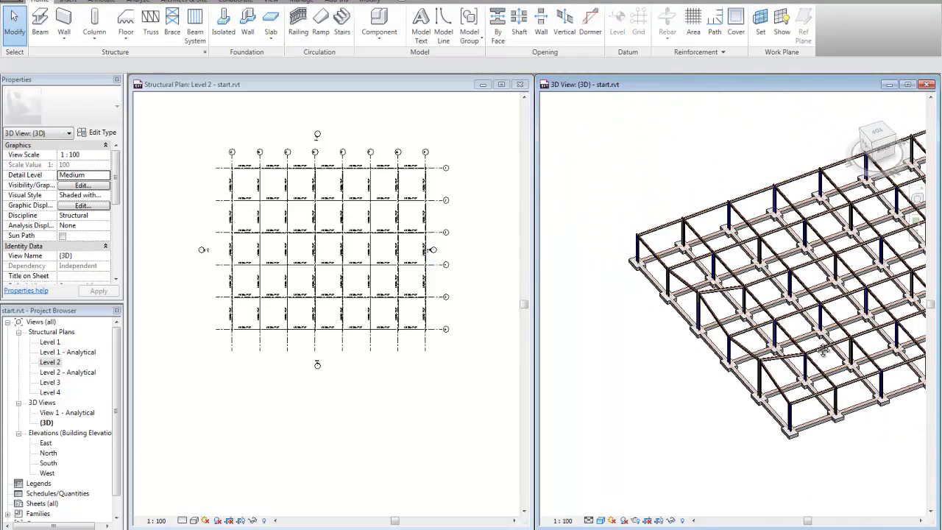
pyautogui.keyDown('shift'); pyautogui.moveTo(823, 350); pyautogui.dragTo(713, 298, button='middle'); pyautogui.keyUp('shift')
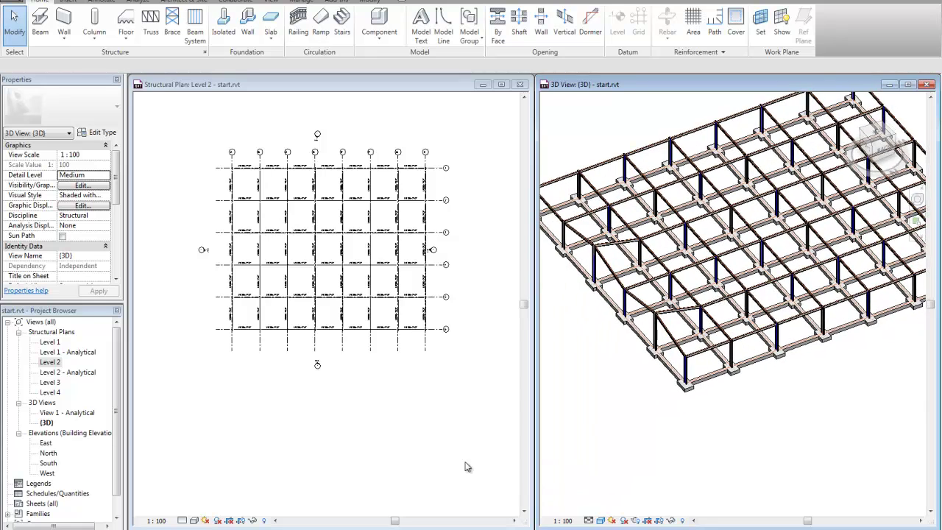
pyautogui.click(260, 255)
pyautogui.scroll(6, 265, 240)
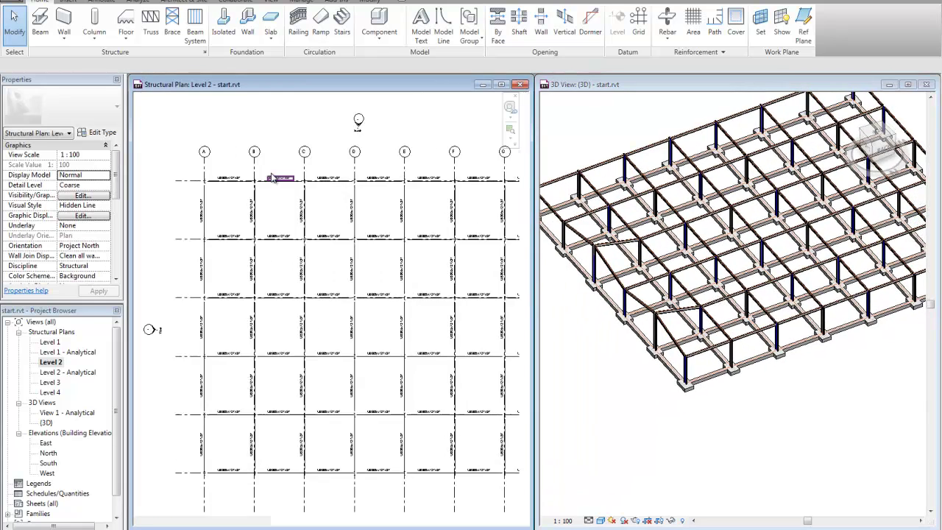
pyautogui.scroll(2, 270, 225)
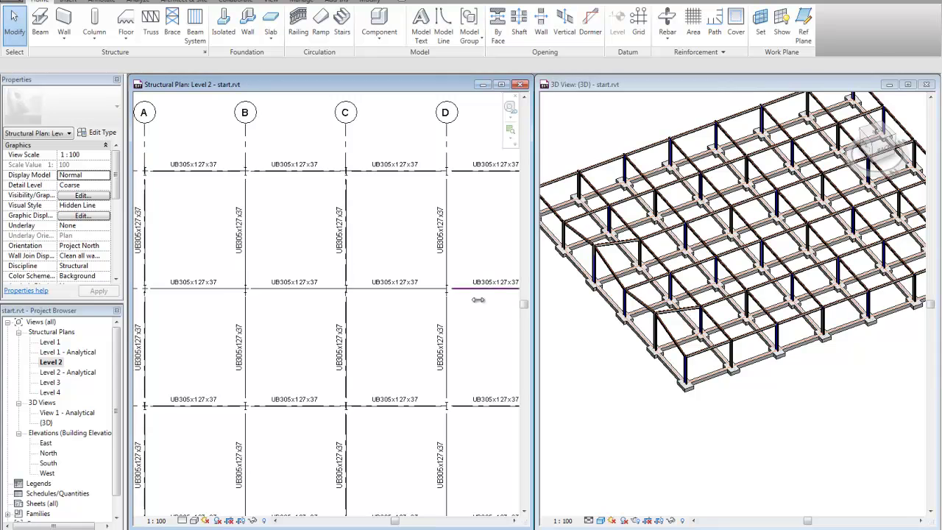
pyautogui.click(598, 146)
pyautogui.scroll(4, 597, 146)
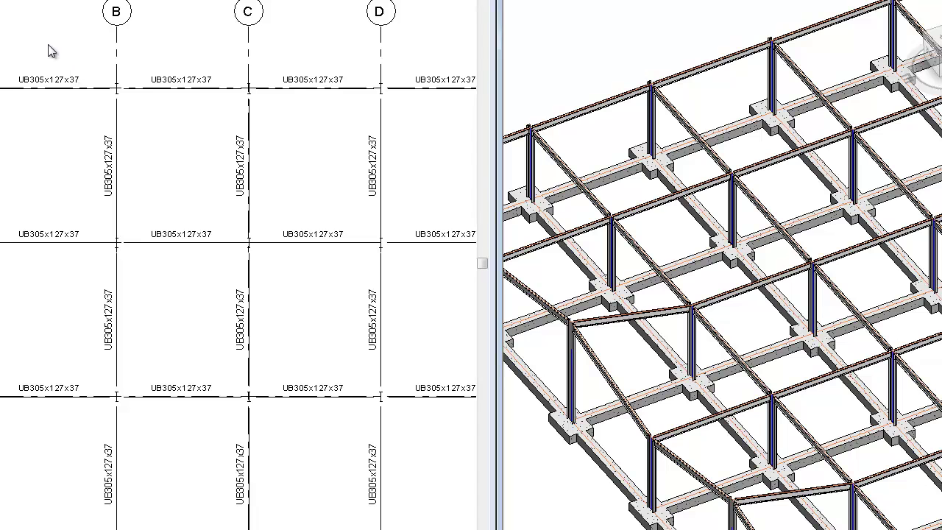
pyautogui.moveTo(46, 101); pyautogui.dragTo(184, 101, button='middle')
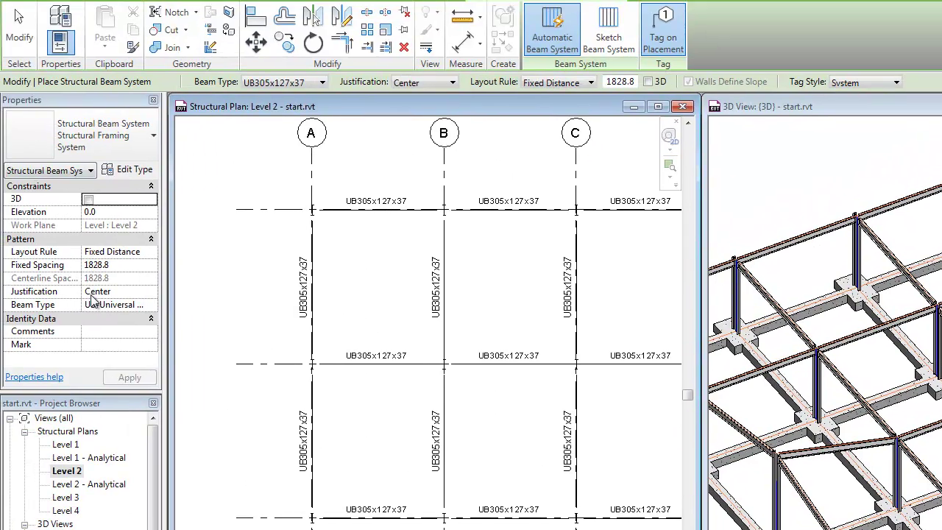
# Use a Fixed Number layout of 3 UB127x76x13 beams and place it in the upper B–C bay
pyautogui.click(157, 254)
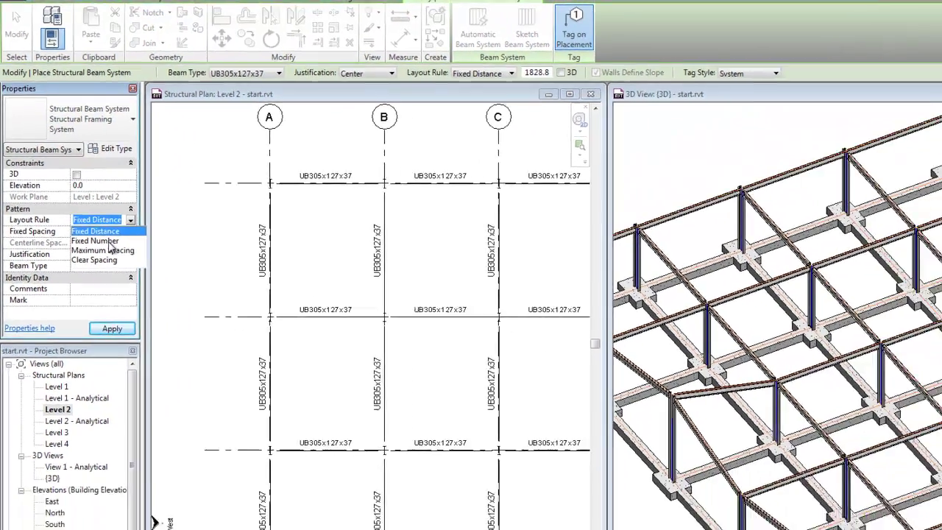
pyautogui.click(114, 276)
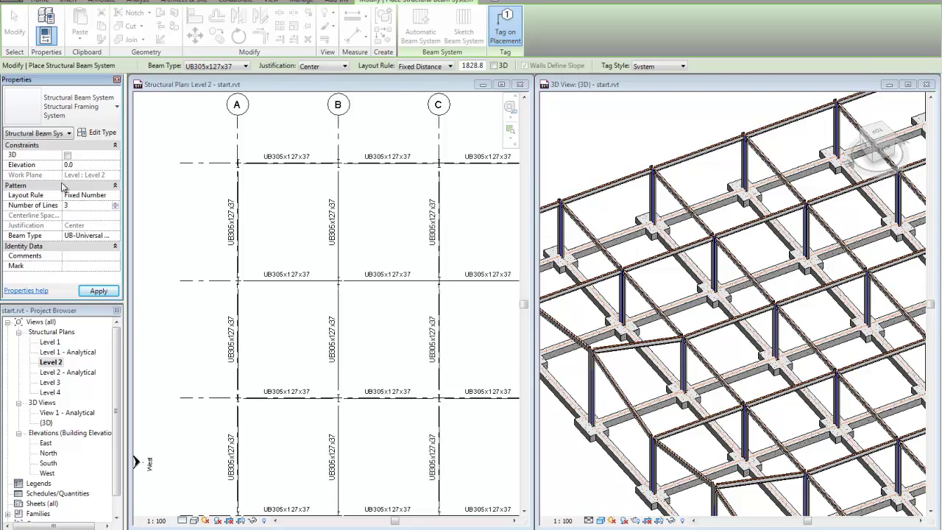
pyautogui.click(115, 236)
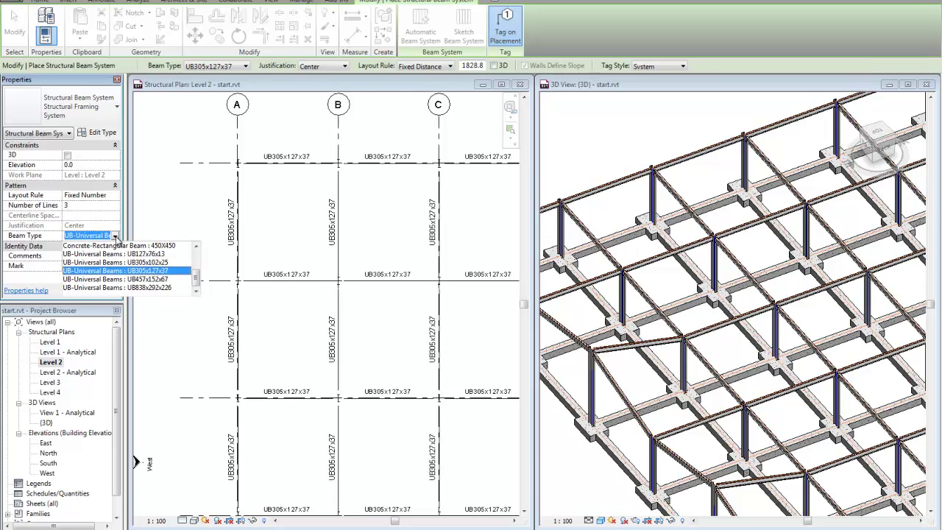
pyautogui.click(148, 257)
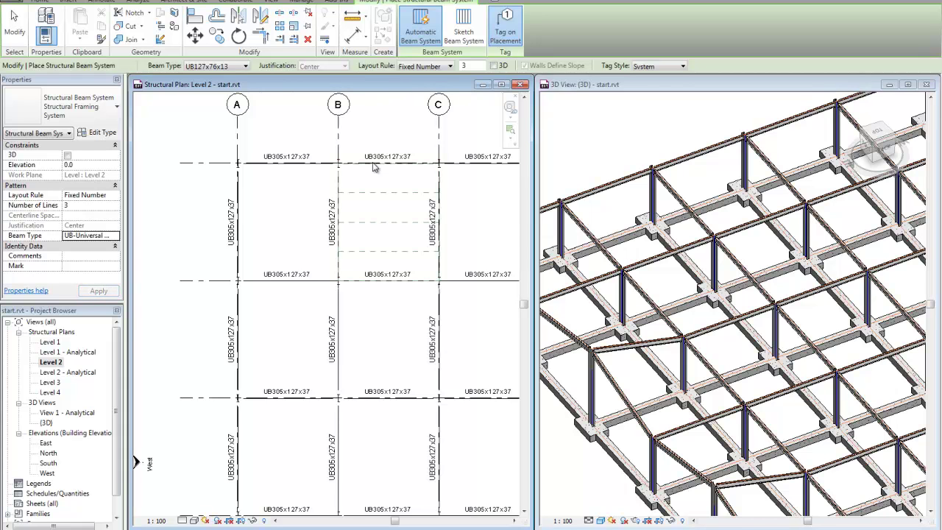
pyautogui.click(341, 324)
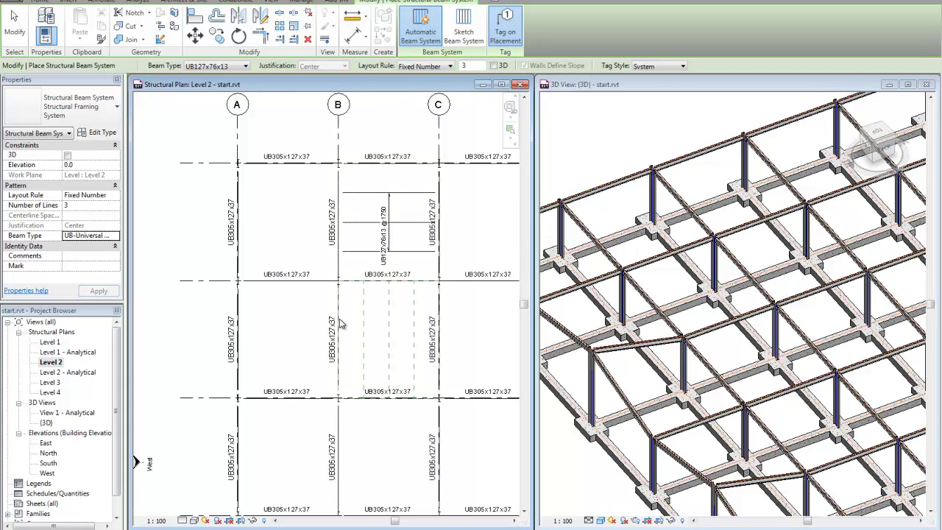
# Place beam systems in the lower B–C bay and the C–D and D–E bays
pyautogui.click(341, 322)
pyautogui.scroll(-3, 364, 325)
pyautogui.moveTo(422, 309); pyautogui.dragTo(242, 303, button='middle')
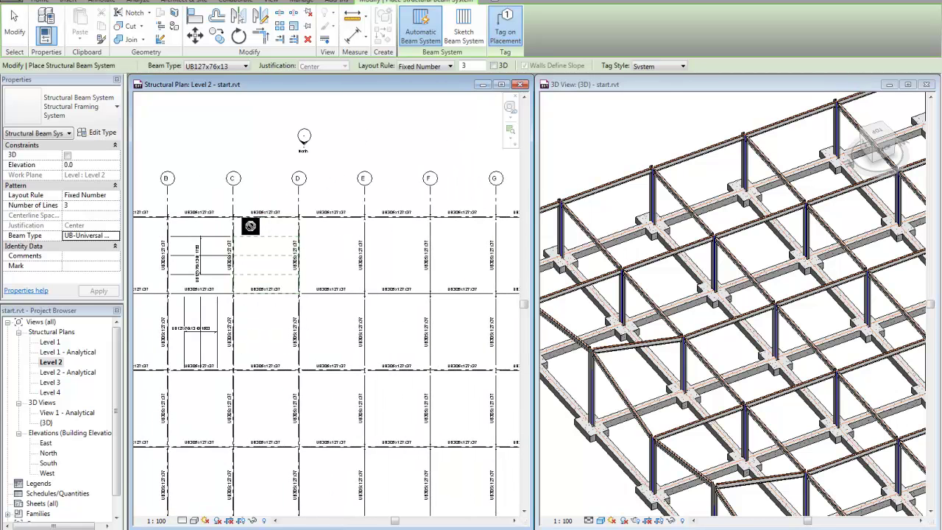
pyautogui.click(245, 267)
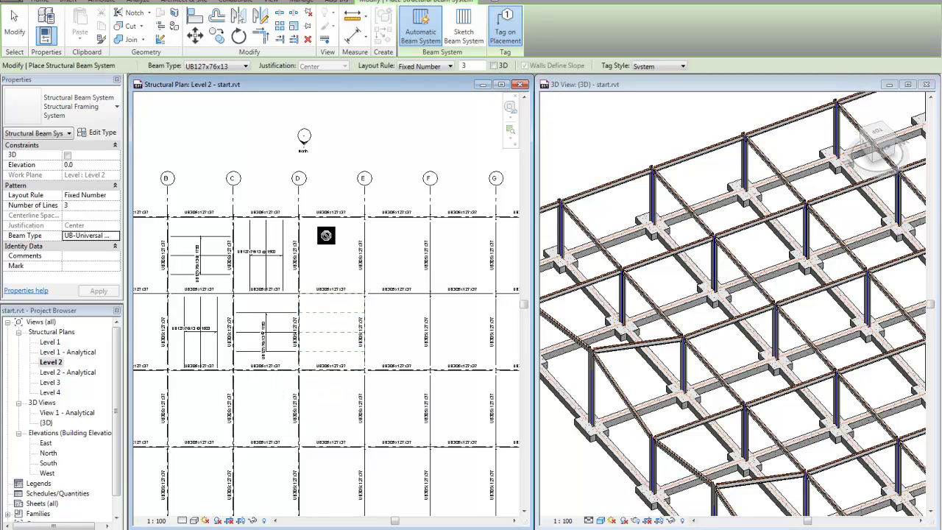
pyautogui.click(339, 237)
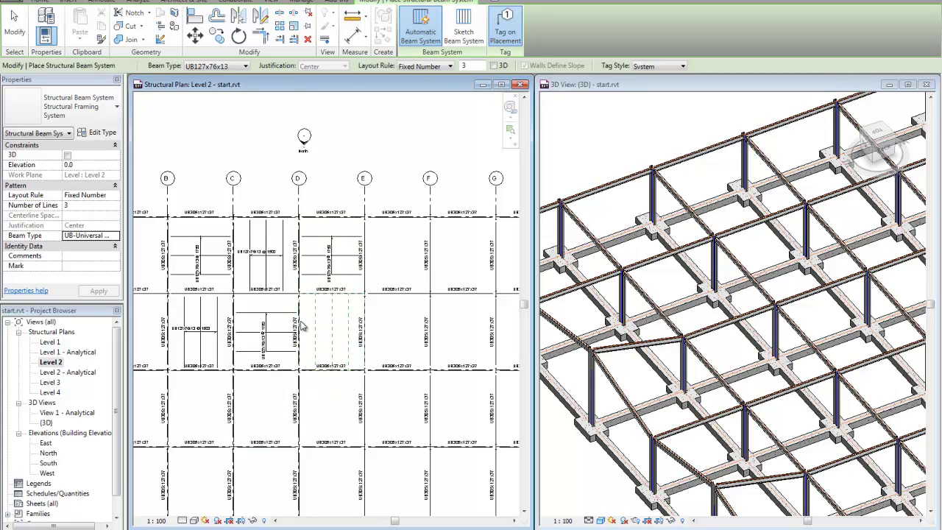
pyautogui.click(316, 350)
pyautogui.click(307, 394)
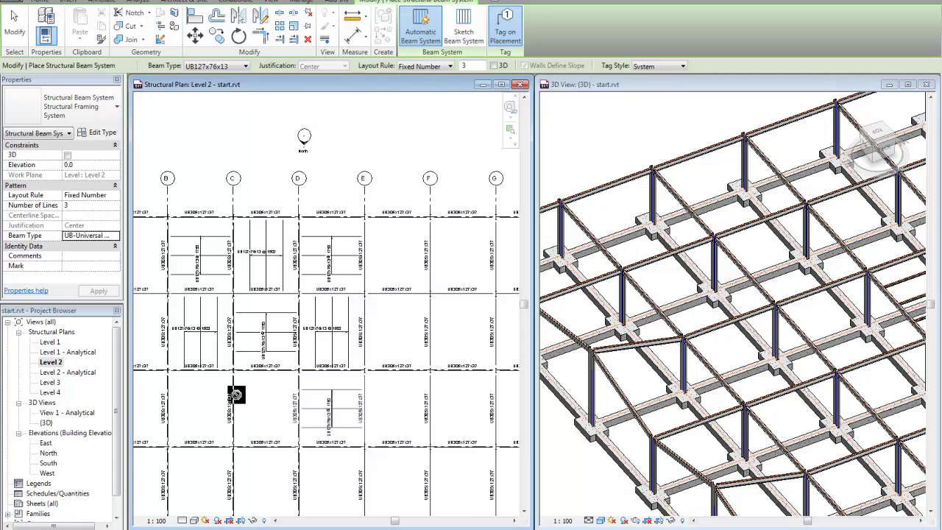
pyautogui.click(240, 397)
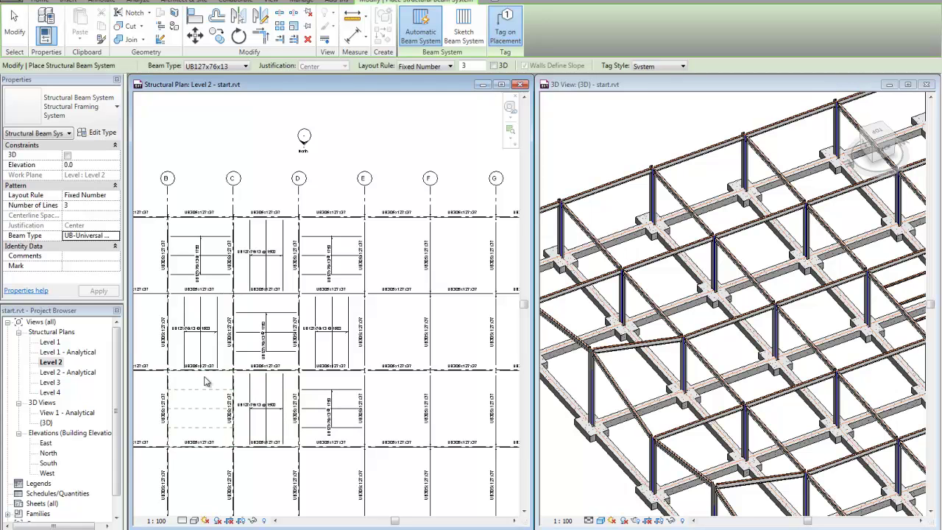
pyautogui.click(205, 382)
# Add beam systems in the A–B bays and the fourth- and fifth-row B–C and C–D bays
pyautogui.scroll(-1, 206, 381)
pyautogui.moveTo(216, 384); pyautogui.dragTo(294, 335, button='middle')
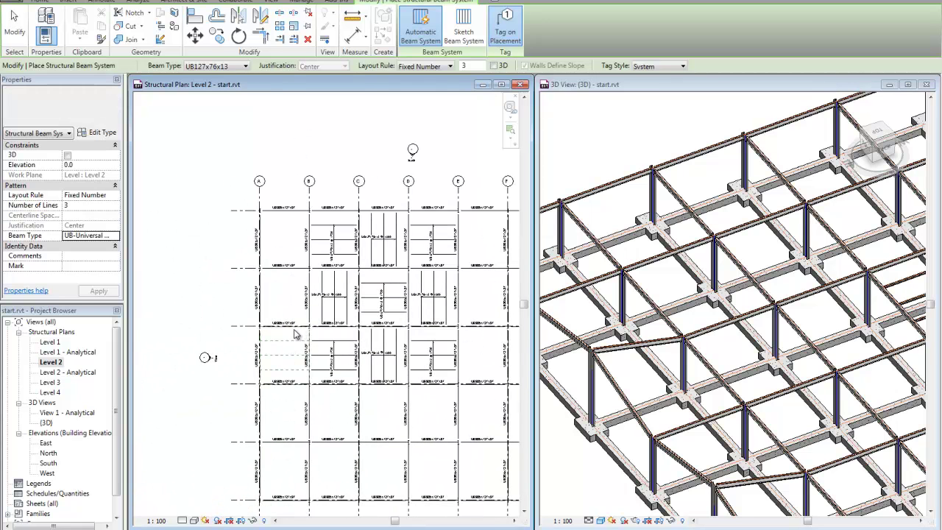
pyautogui.click(269, 346)
pyautogui.click(273, 295)
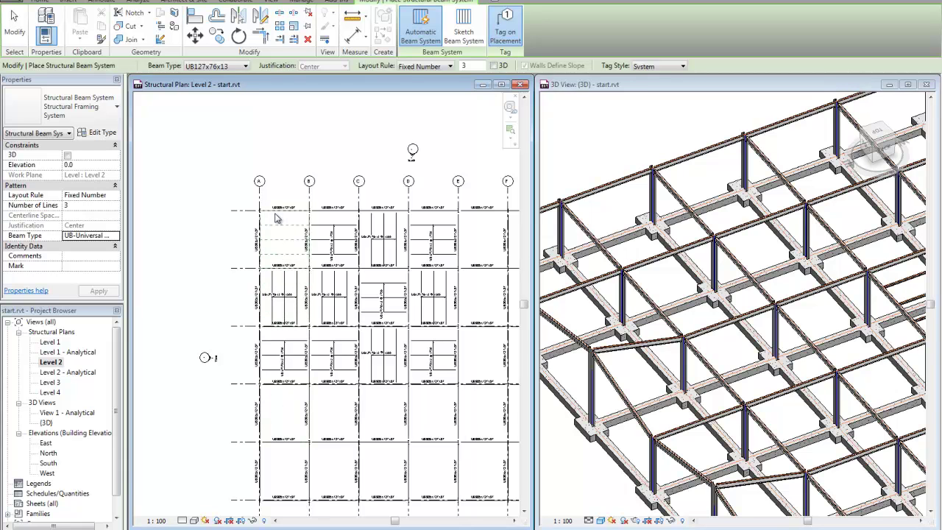
pyautogui.click(277, 218)
pyautogui.click(264, 409)
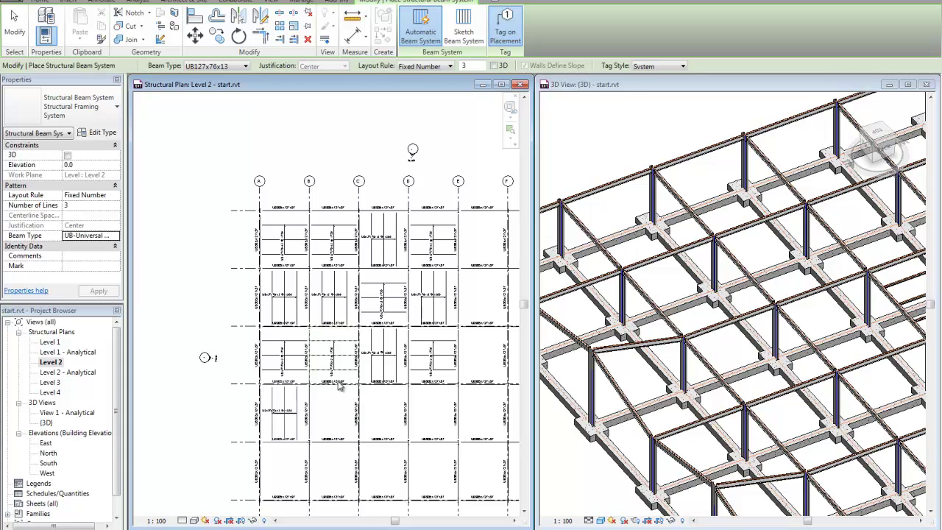
pyautogui.click(343, 394)
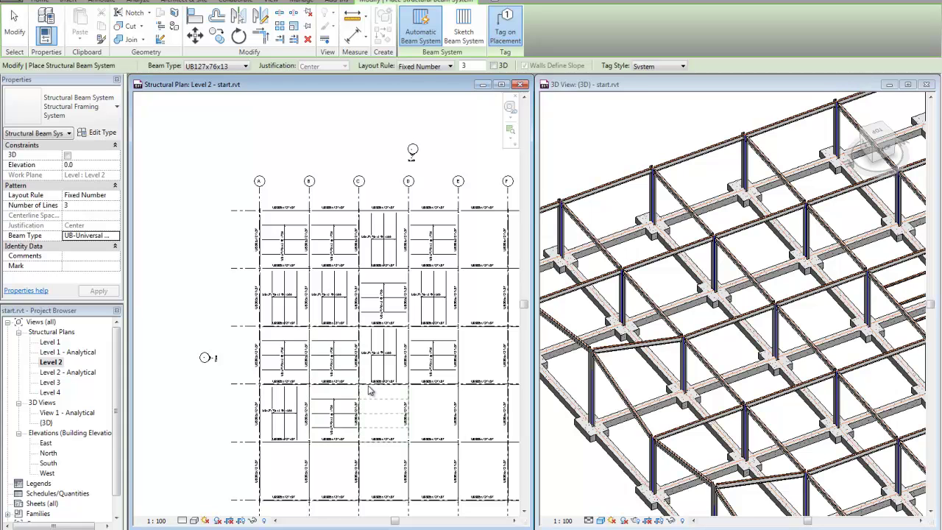
pyautogui.click(370, 392)
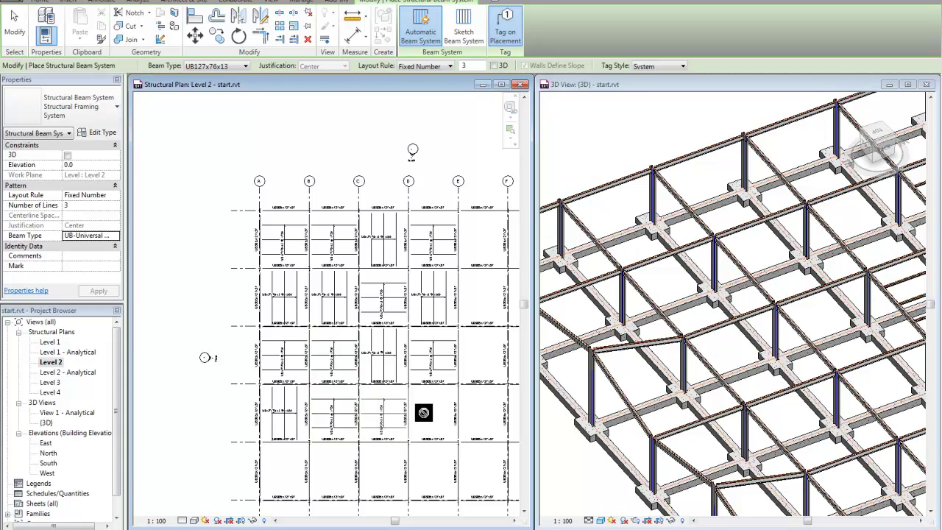
pyautogui.click(371, 451)
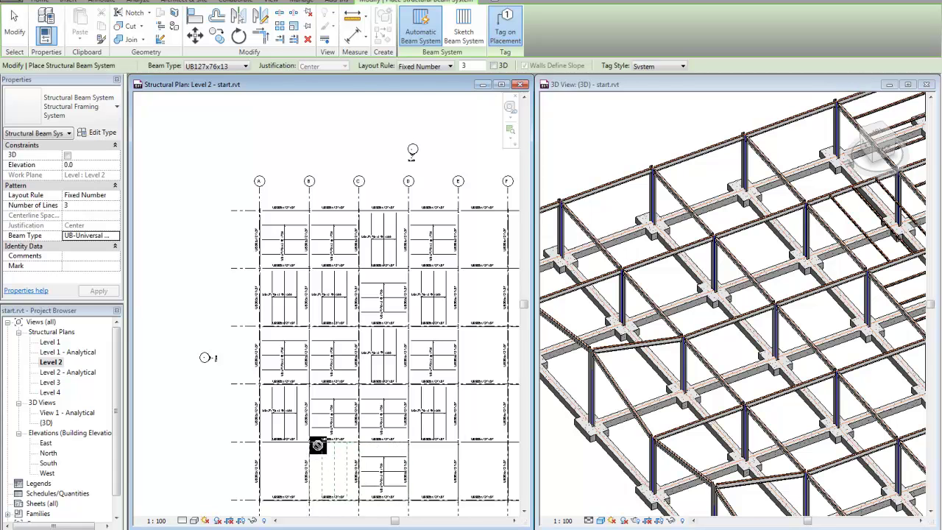
pyautogui.click(321, 449)
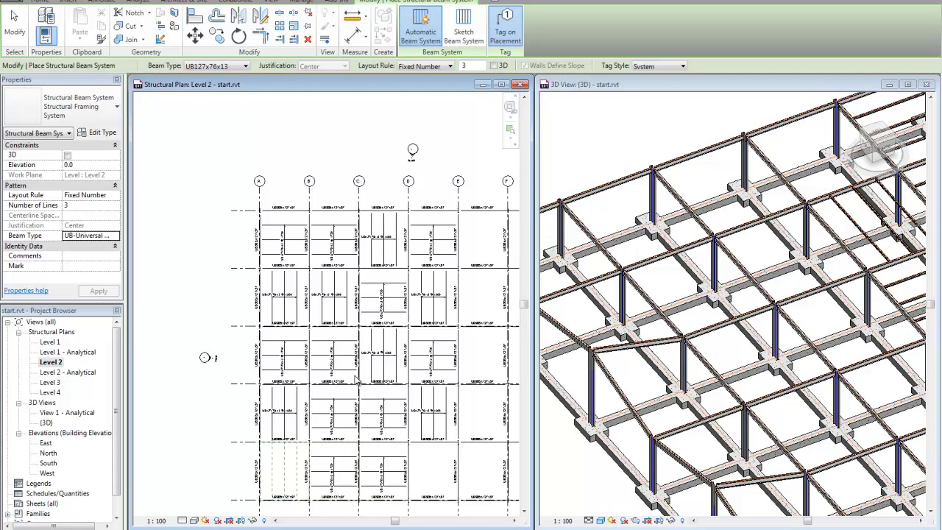
# Fill the E–F bays and the remaining second-, third- and fourth-row bays with beam systems
pyautogui.moveTo(461, 301); pyautogui.dragTo(335, 349, button='middle')
pyautogui.scroll(2, 341, 263)
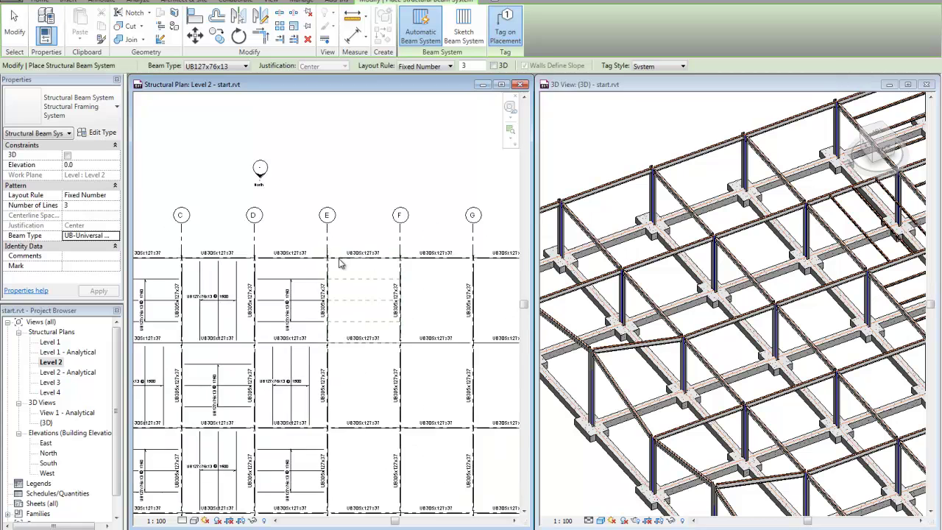
pyautogui.scroll(1, 341, 264)
pyautogui.click(352, 264)
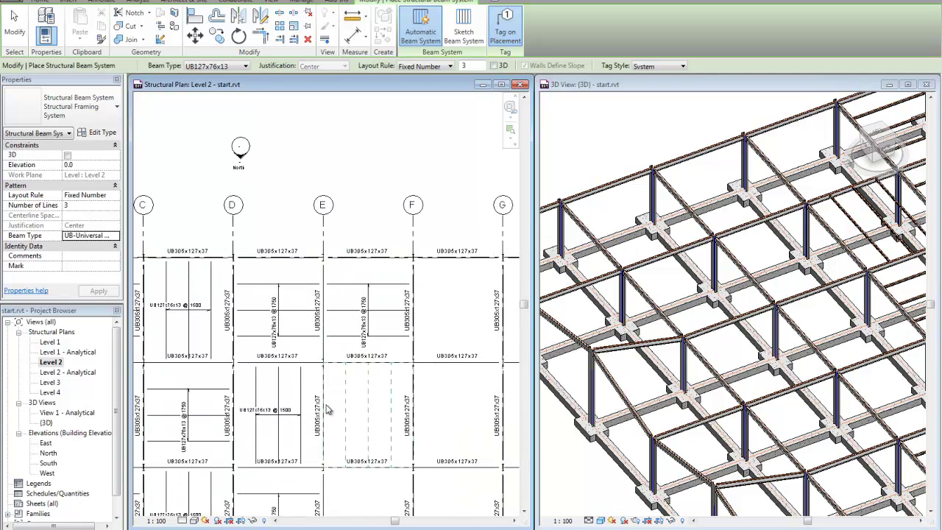
pyautogui.click(329, 410)
pyautogui.moveTo(368, 455); pyautogui.dragTo(338, 185, button='middle')
pyautogui.click(340, 228)
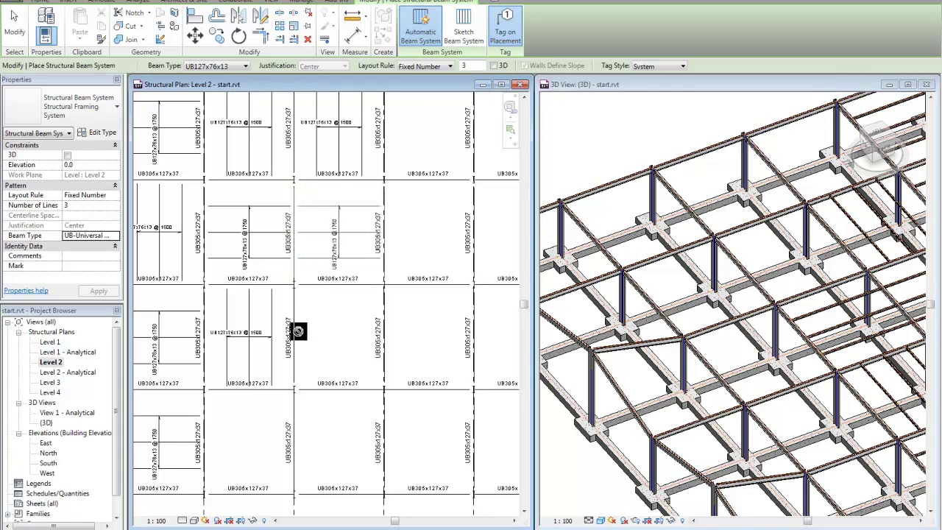
pyautogui.click(302, 335)
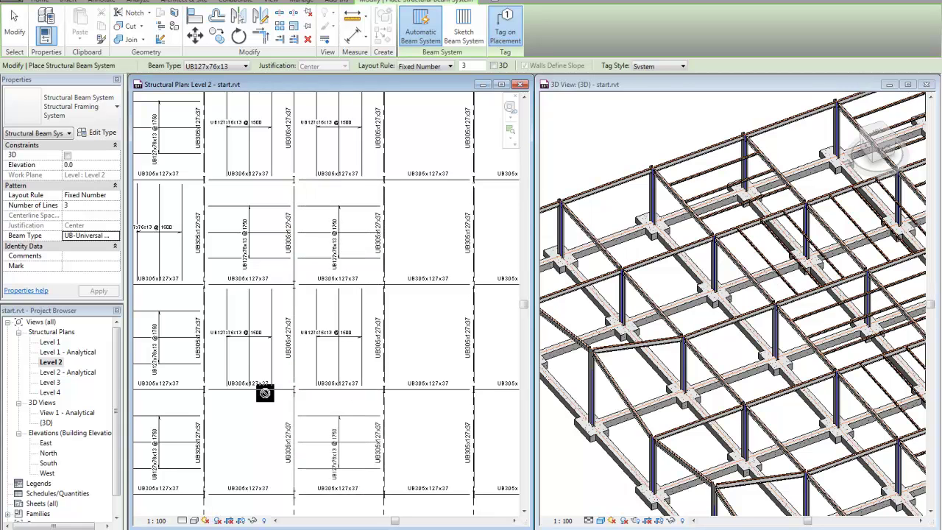
pyautogui.click(236, 395)
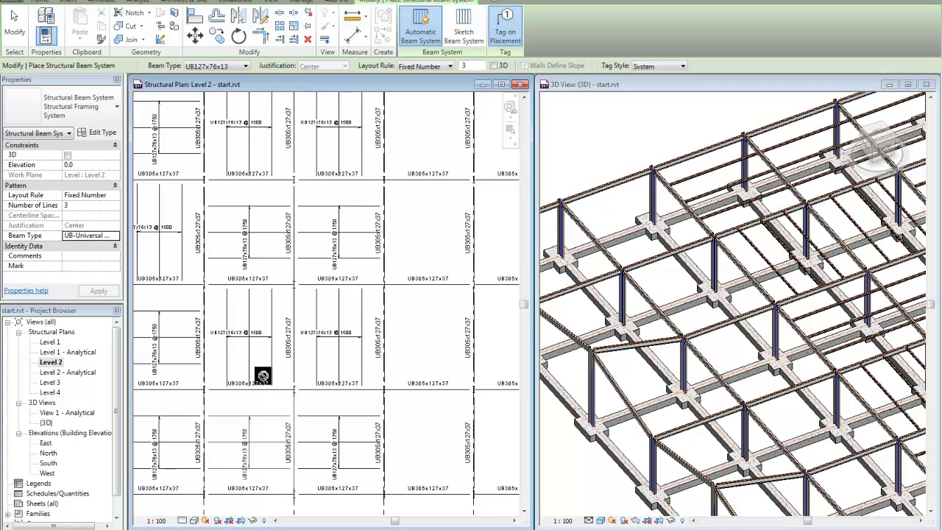
pyautogui.scroll(-4, 269, 374)
# Stop placing beam systems and orbit the 3D view toward the raised sloped bays
pyautogui.rightClick(348, 294)
pyautogui.click(366, 295)
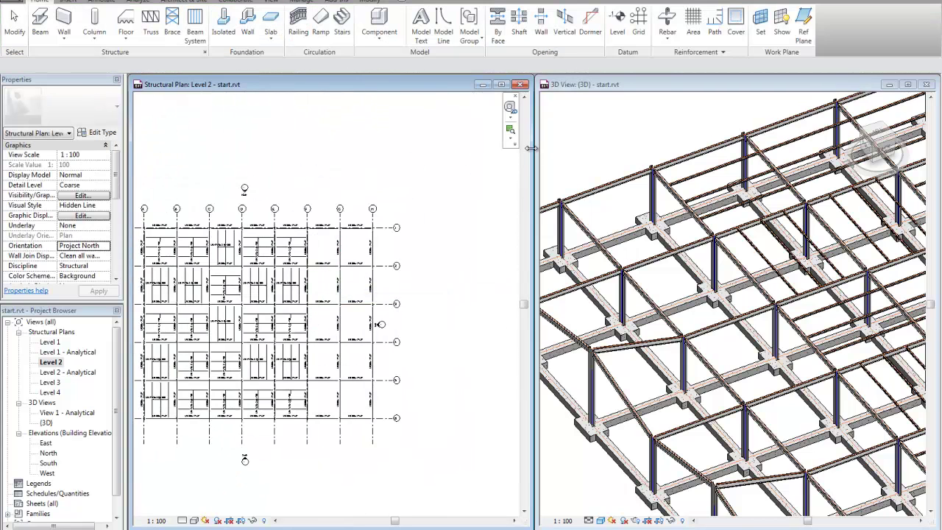
pyautogui.click(736, 397)
pyautogui.scroll(-5, 736, 397)
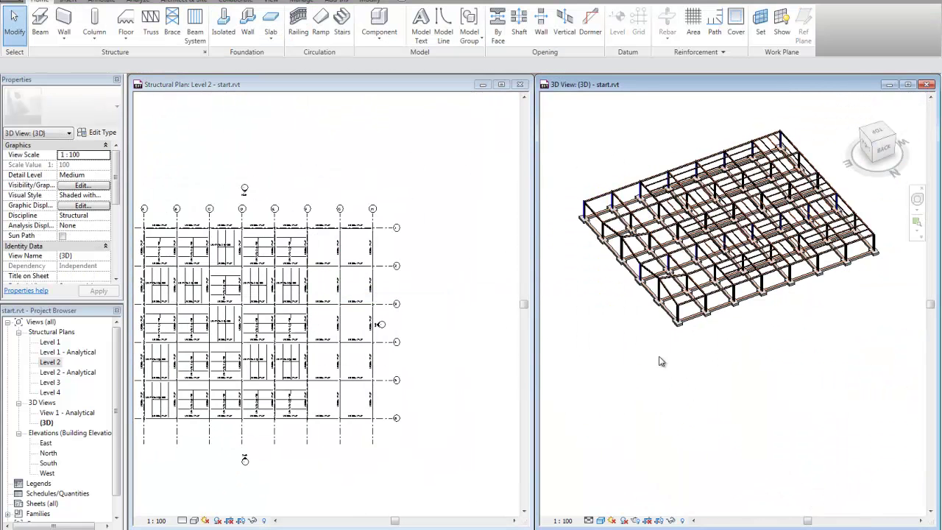
pyautogui.keyDown('shift'); pyautogui.moveTo(662, 388); pyautogui.dragTo(683, 398, button='middle'); pyautogui.keyUp('shift')
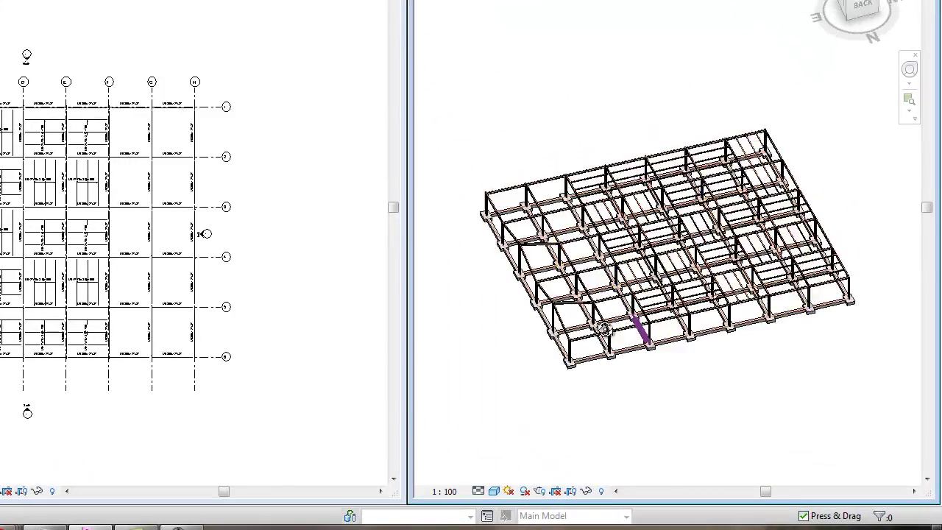
pyautogui.keyDown('shift'); pyautogui.moveTo(604, 330); pyautogui.dragTo(582, 315, button='middle'); pyautogui.keyUp('shift')
pyautogui.scroll(5, 522, 250)
pyautogui.scroll(-3, 524, 253)
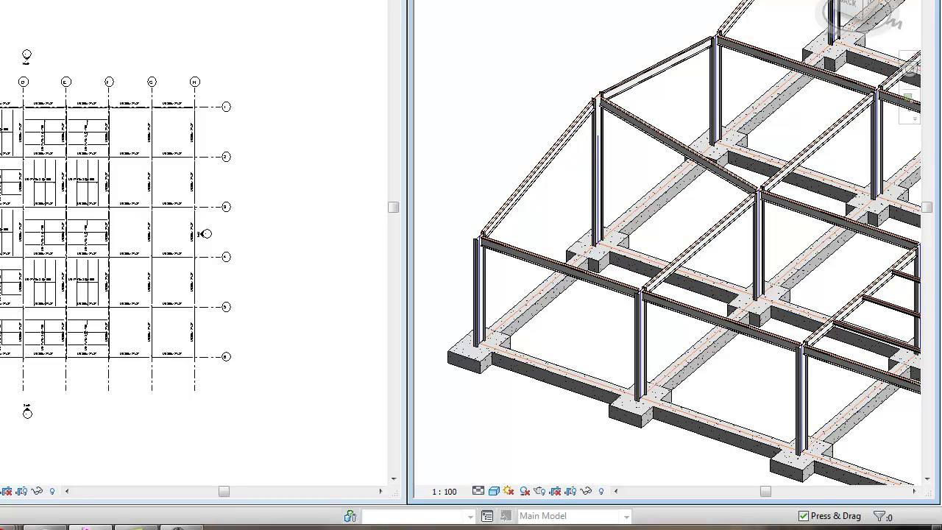
# Turn on thin lines with TL and shift the 3D view up and left
pyautogui.press('t')
pyautogui.press('l')
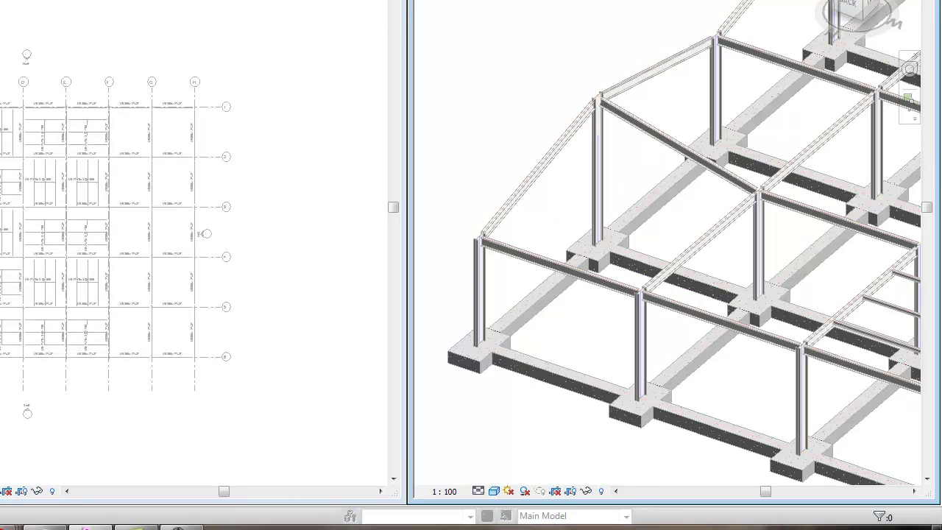
pyautogui.moveTo(631, 214); pyautogui.dragTo(594, 176, button='middle')
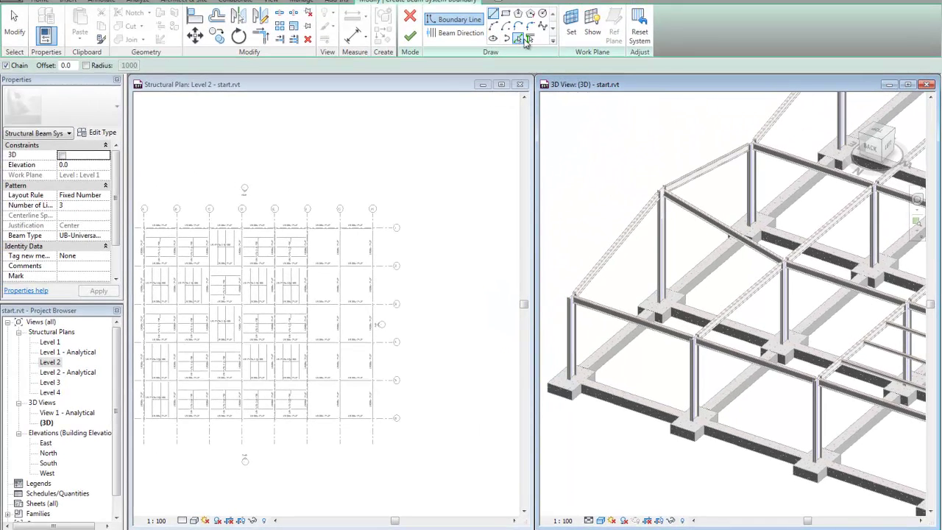
# Pick the bay's front, inclined and back beams as the beam system's supports
pyautogui.click(528, 39)
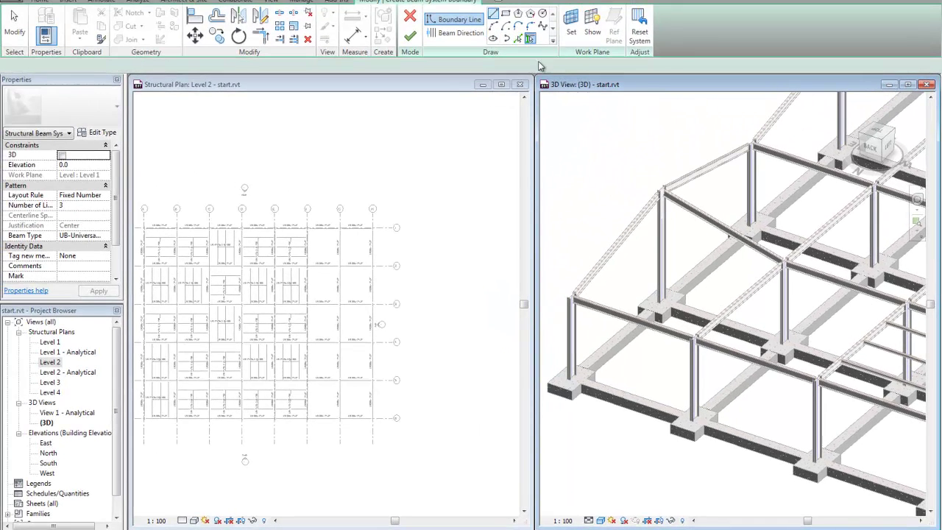
pyautogui.click(626, 316)
pyautogui.click(611, 255)
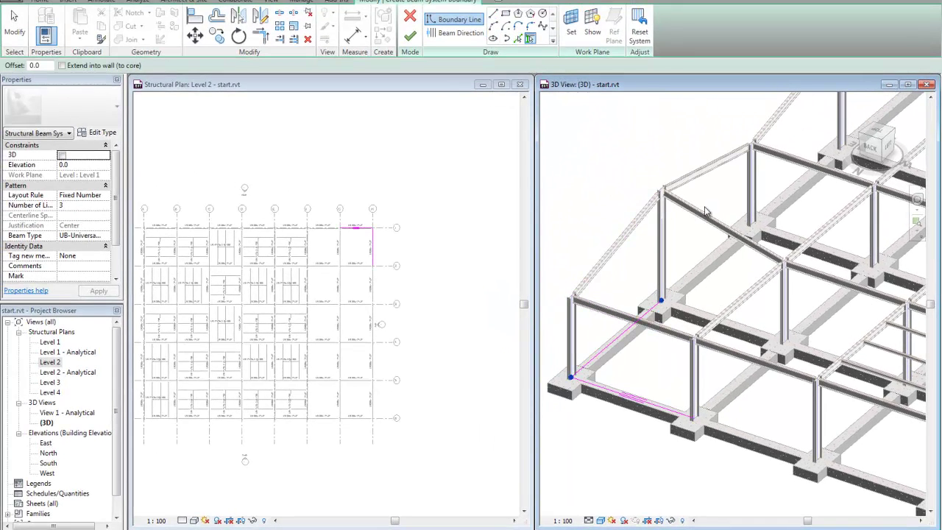
pyautogui.click(701, 222)
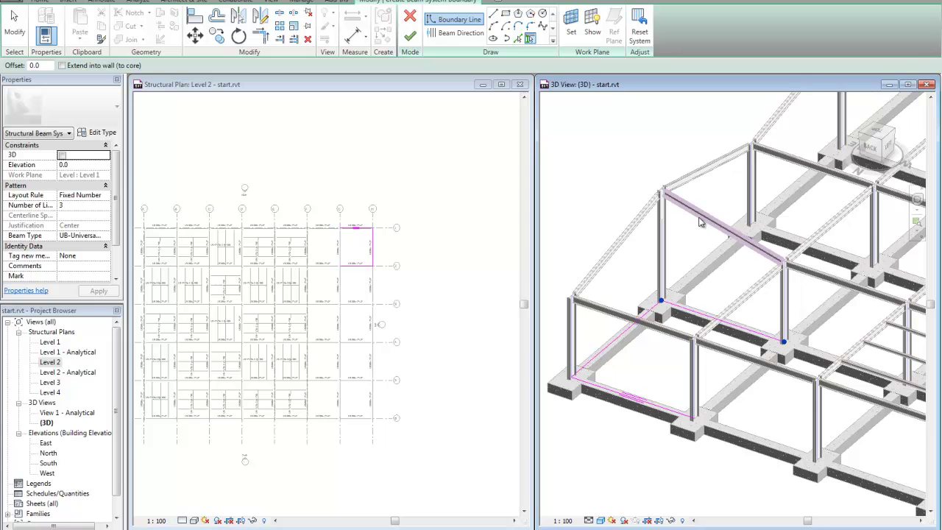
pyautogui.click(733, 320)
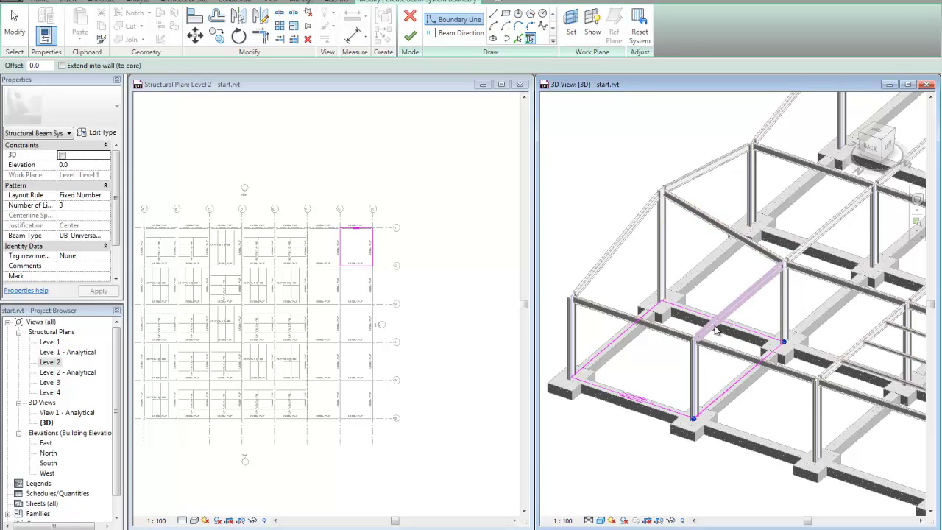
# Enable 3D so the beams follow the slope, then finish the beam system
pyautogui.click(62, 156)
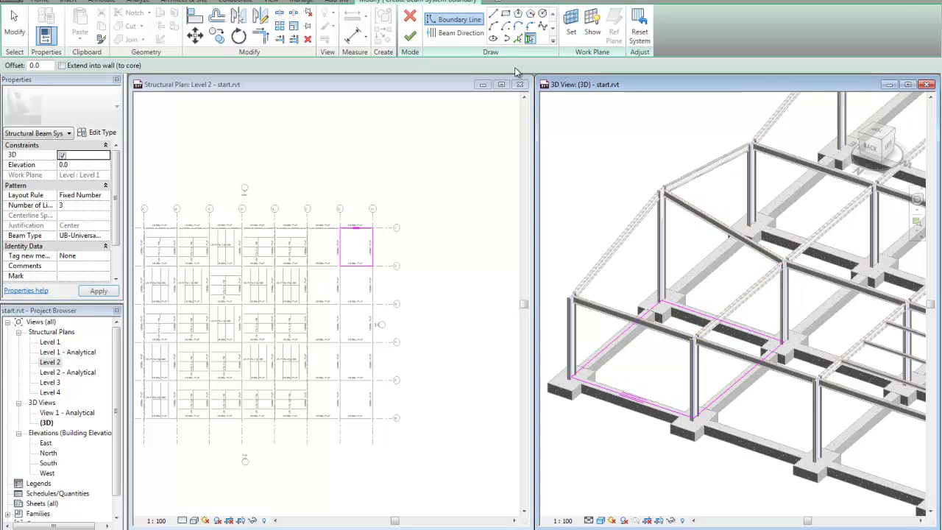
pyautogui.click(413, 43)
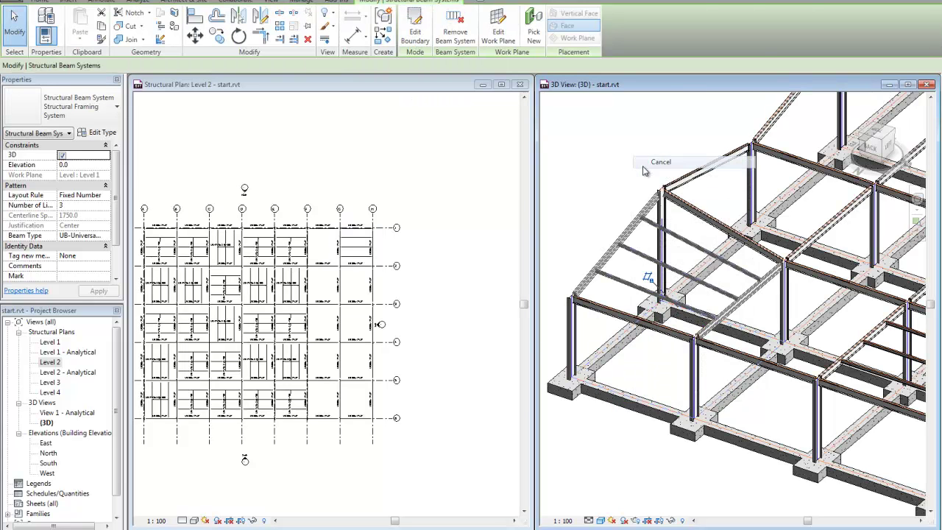
pyautogui.click(644, 161)
pyautogui.scroll(-2, 665, 324)
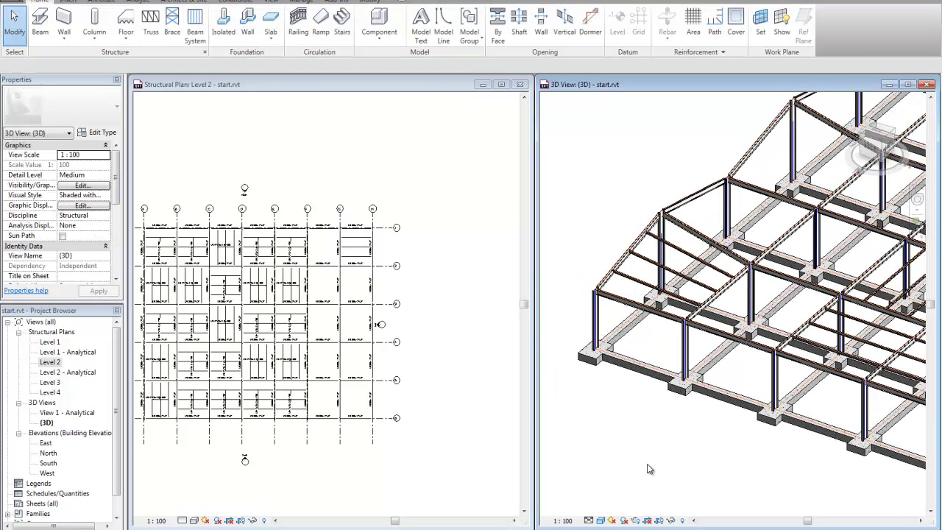
pyautogui.scroll(3, 663, 302)
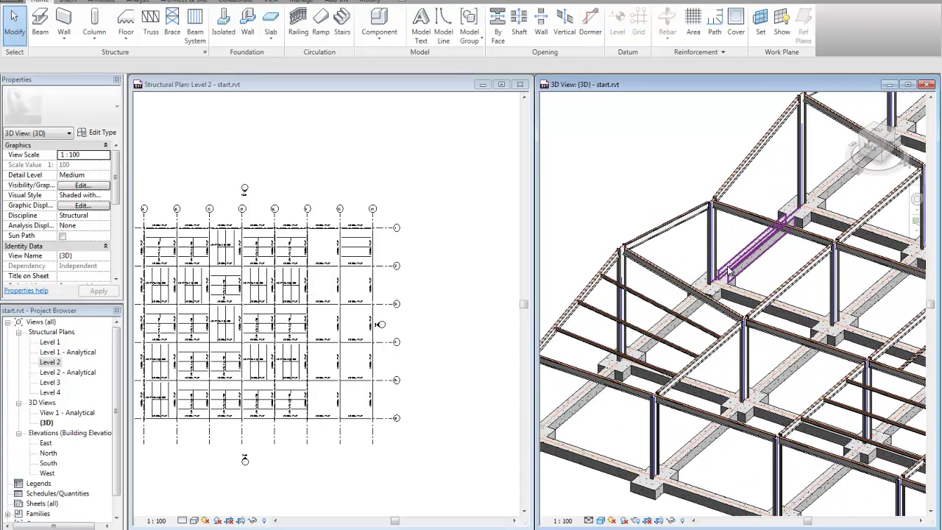
# Start a new beam system and pick the next bay's three supporting beams
pyautogui.click(196, 27)
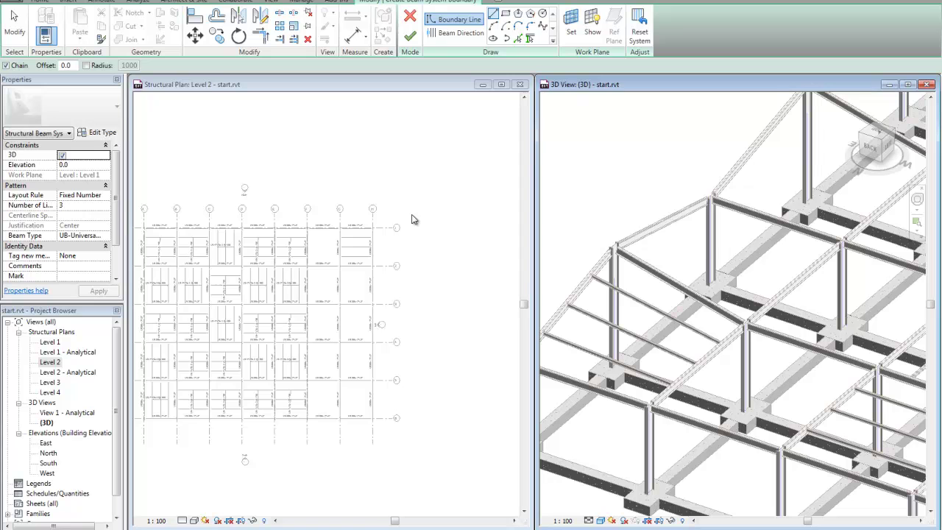
pyautogui.click(531, 40)
pyautogui.click(651, 269)
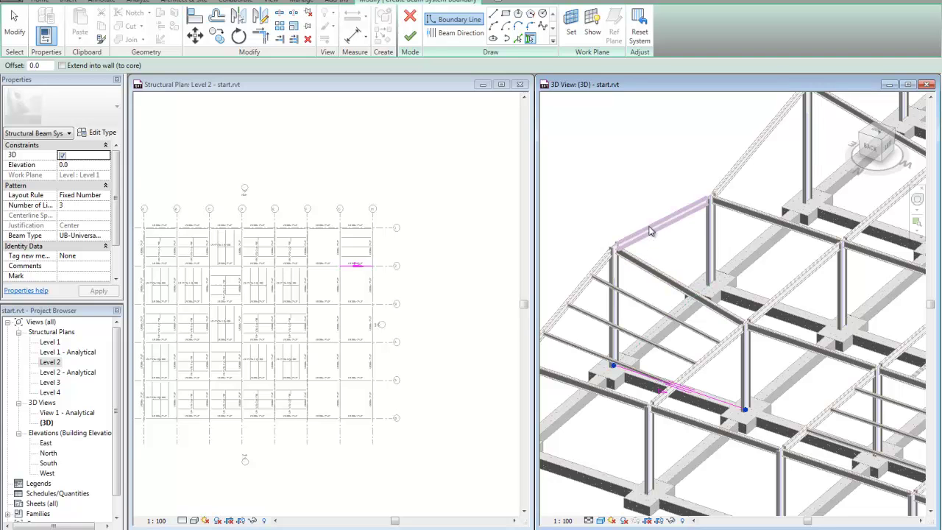
pyautogui.click(734, 211)
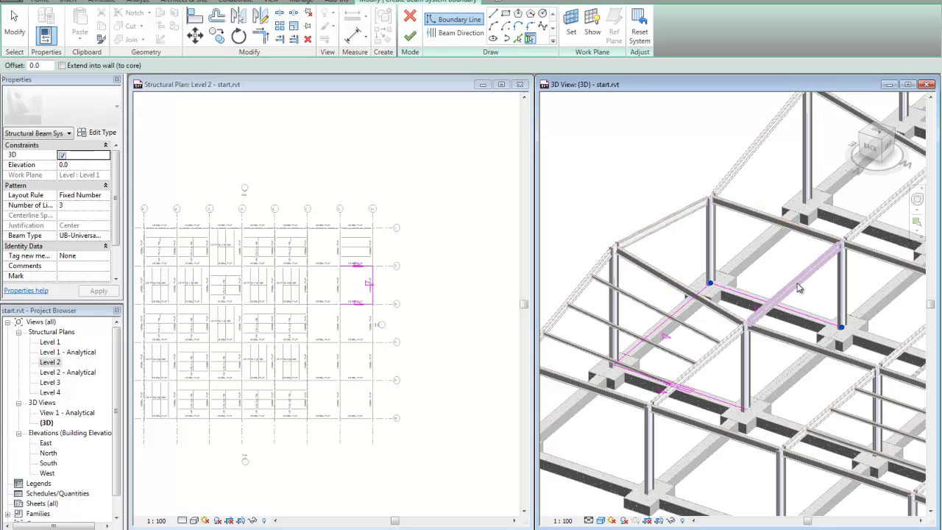
pyautogui.click(800, 288)
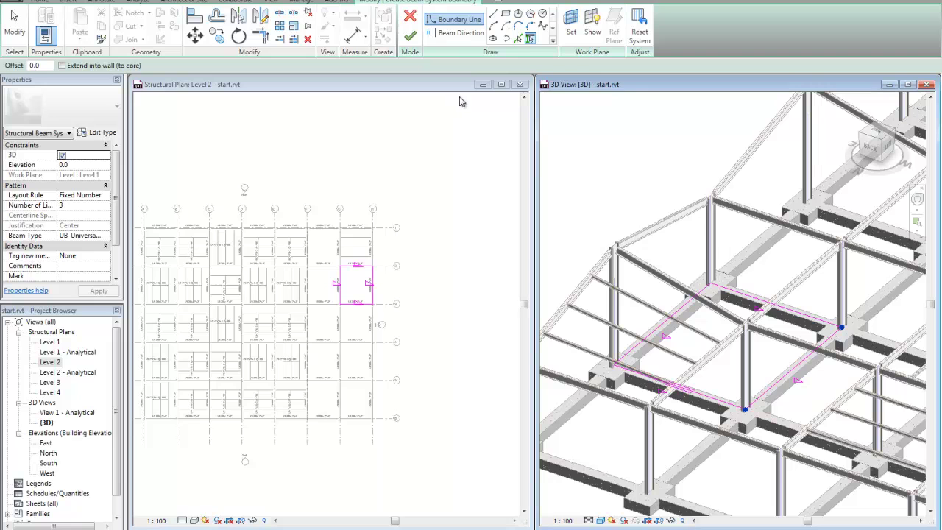
# Set the beam direction, finish the second beam system, and cancel the command
pyautogui.click(445, 36)
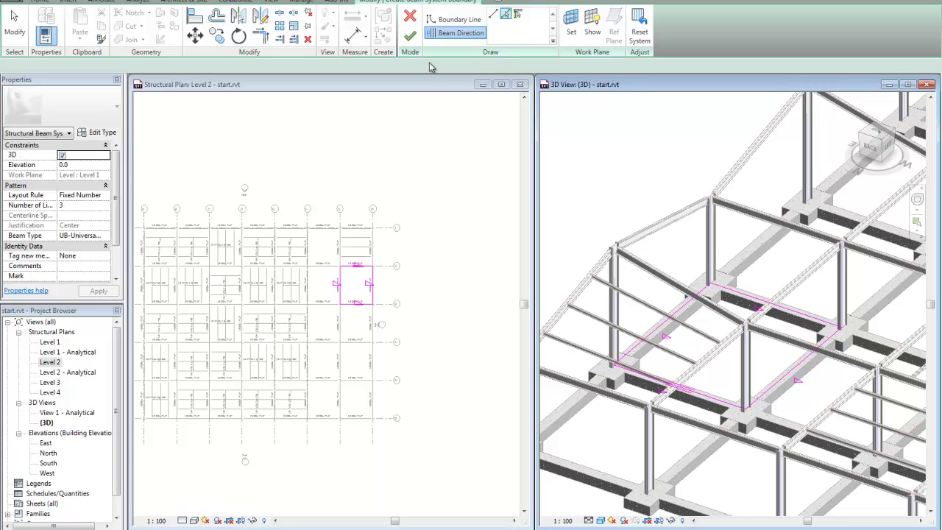
pyautogui.click(410, 37)
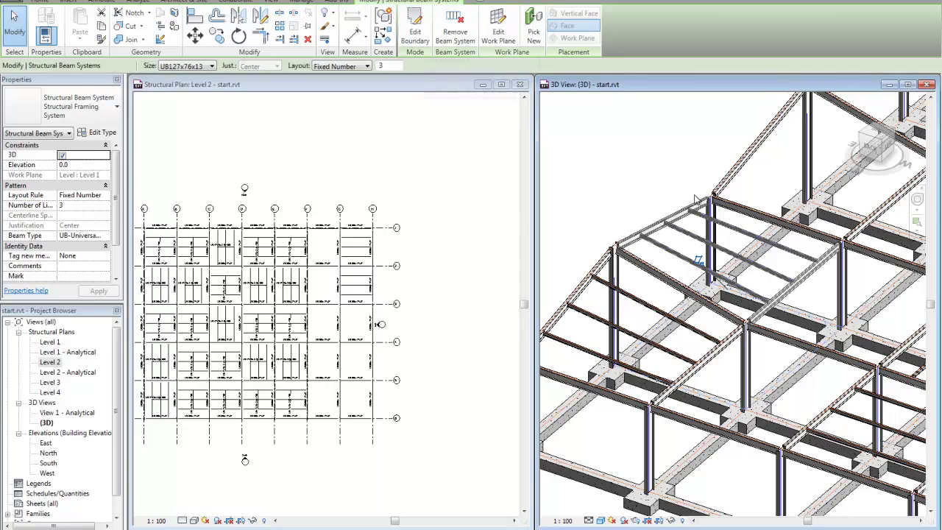
pyautogui.rightClick(629, 148)
pyautogui.click(649, 144)
# In a side view, select the upper-storey beams and columns, excluding one bay
pyautogui.scroll(-5, 724, 348)
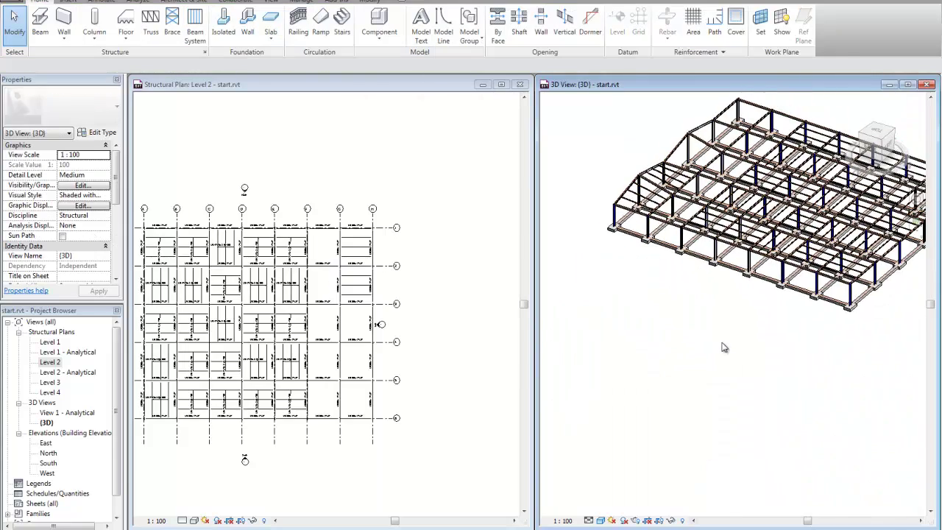
pyautogui.keyDown('shift'); pyautogui.moveTo(721, 342); pyautogui.dragTo(749, 391, button='middle'); pyautogui.keyUp('shift')
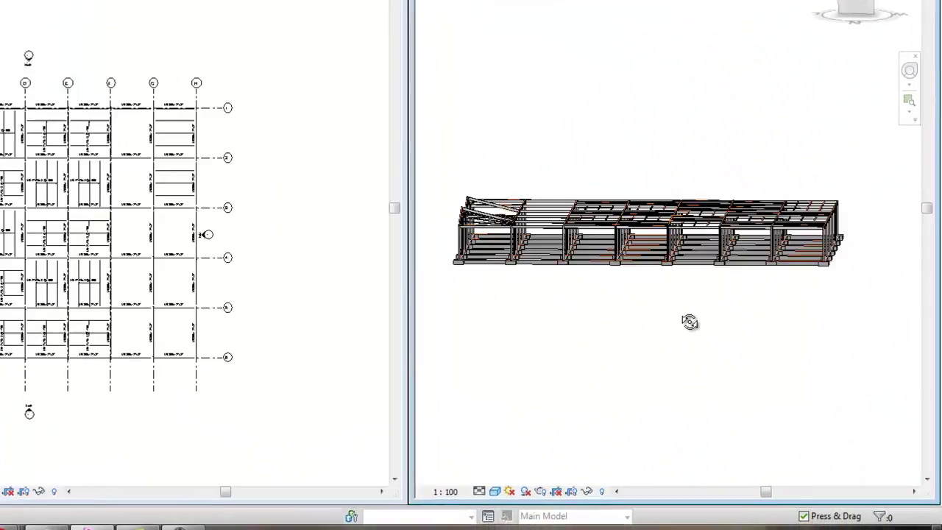
pyautogui.keyDown('shift'); pyautogui.moveTo(690, 322); pyautogui.dragTo(695, 314, button='middle'); pyautogui.keyUp('shift')
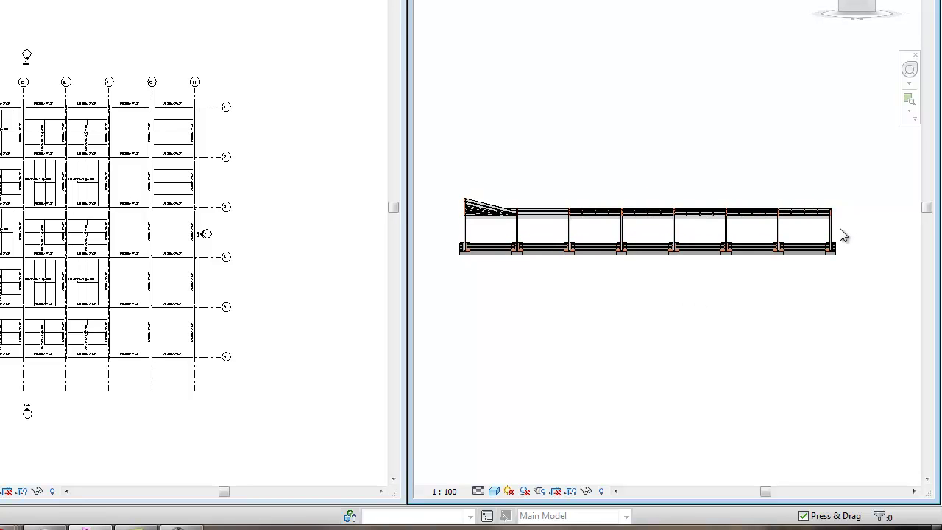
pyautogui.moveTo(841, 229); pyautogui.dragTo(567, 172)
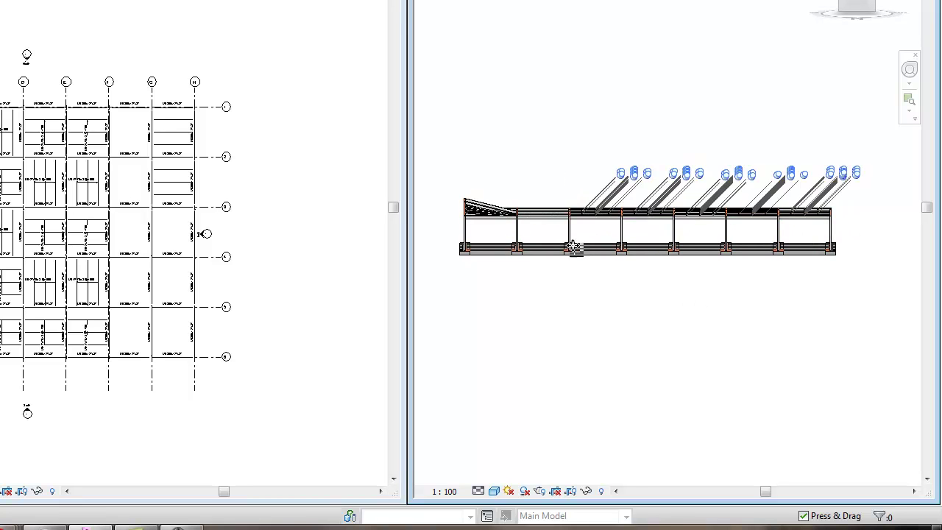
pyautogui.keyDown('shift'); pyautogui.click(552, 215); pyautogui.keyUp('shift')
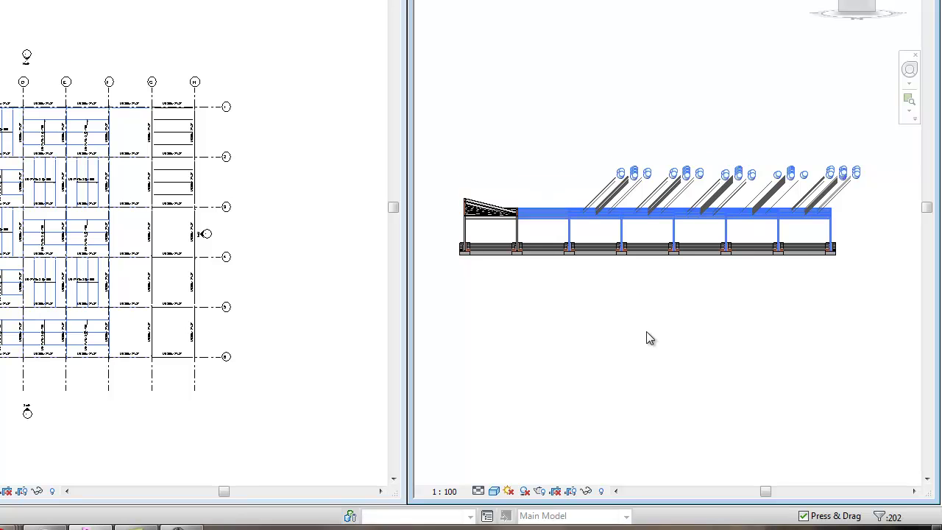
# Paste the copied framing aligned to Level 3 and orbit to inspect it
pyautogui.keyDown('shift'); pyautogui.moveTo(635, 409); pyautogui.dragTo(725, 458, button='middle'); pyautogui.keyUp('shift')
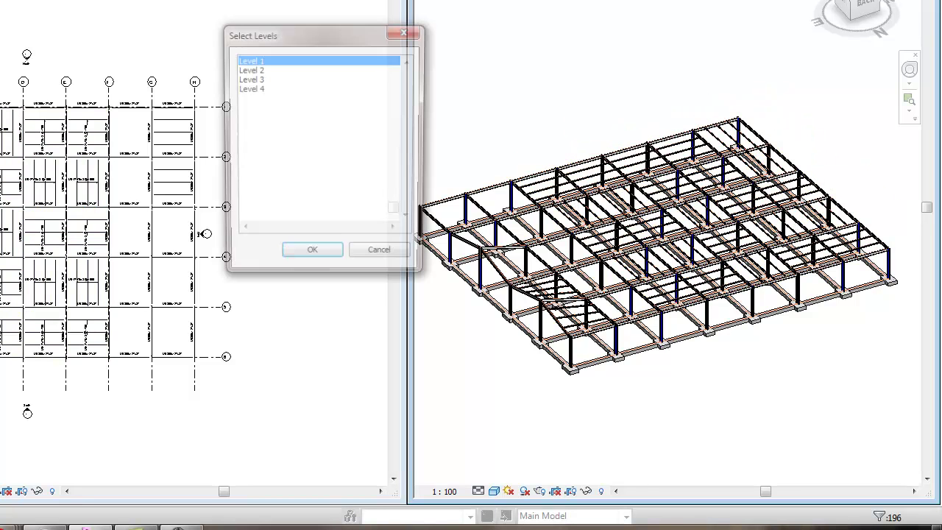
pyautogui.click(250, 79)
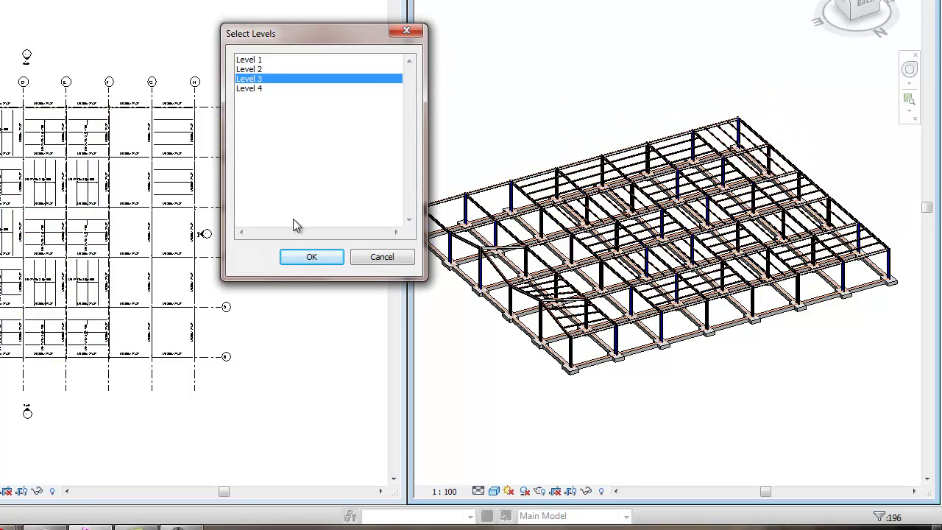
pyautogui.click(311, 257)
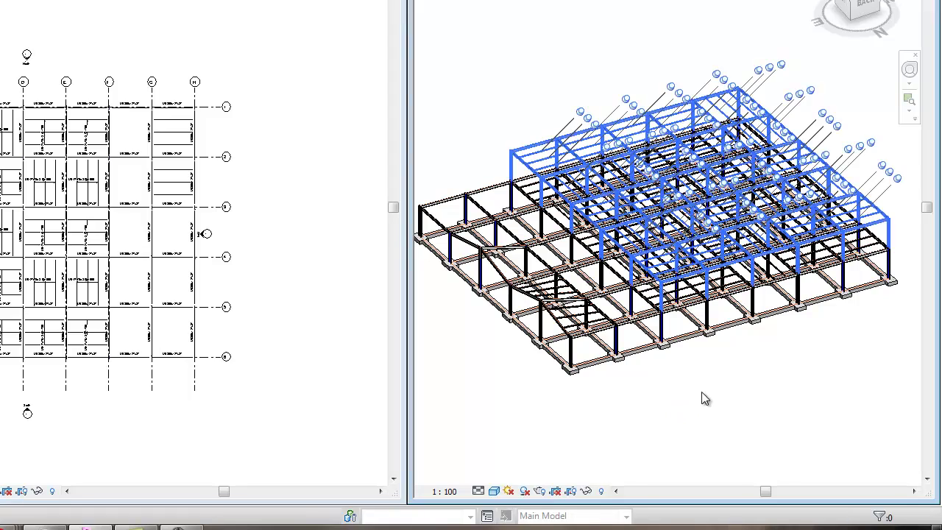
pyautogui.keyDown('shift'); pyautogui.moveTo(779, 388); pyautogui.dragTo(532, 397, button='middle'); pyautogui.keyUp('shift')
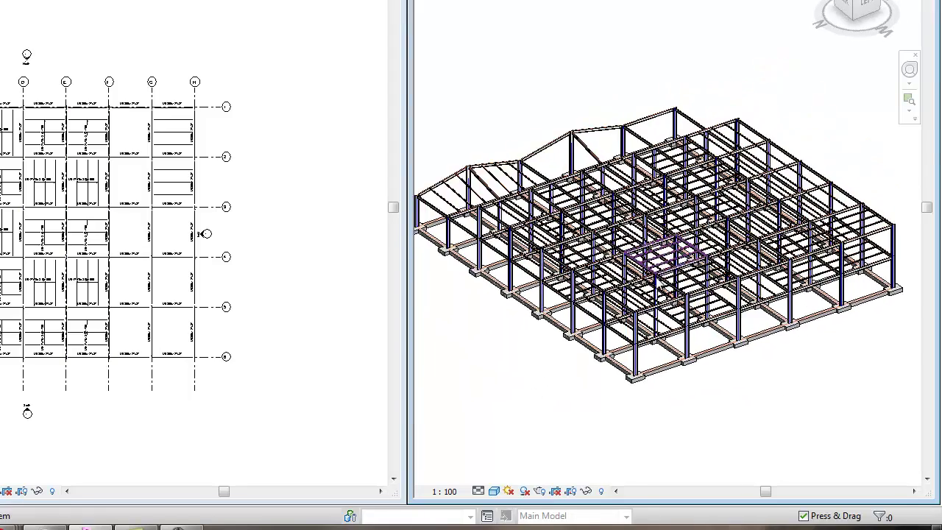
pyautogui.scroll(5, 656, 405)
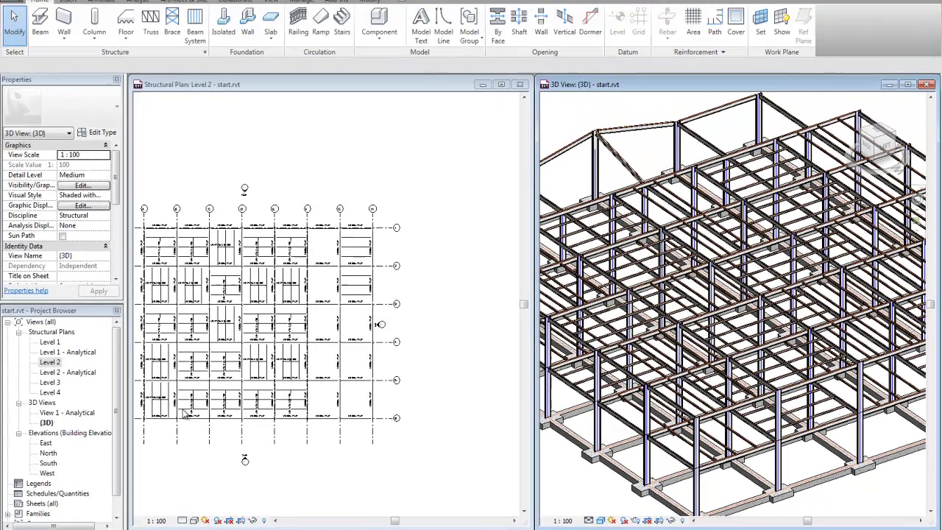
pyautogui.doubleClick(45, 443)
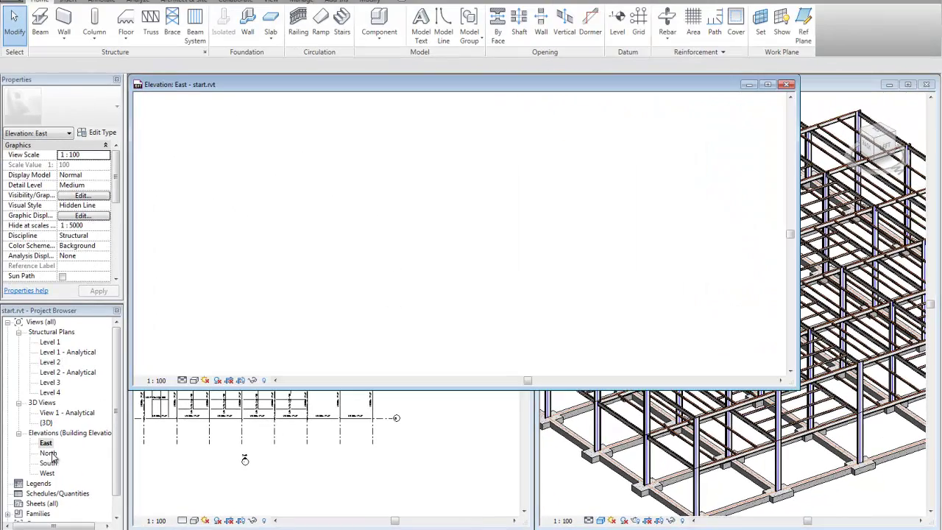
pyautogui.doubleClick(48, 453)
pyautogui.doubleClick(48, 463)
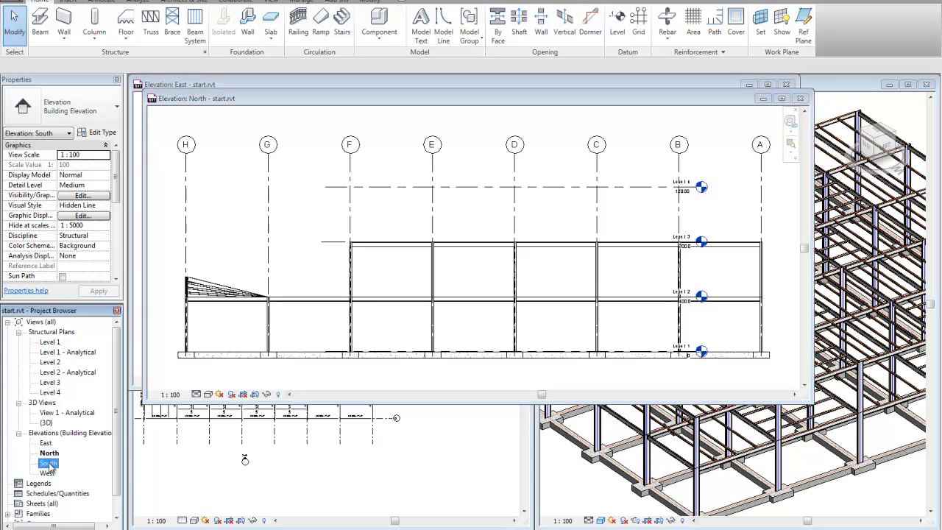
pyautogui.click(815, 113)
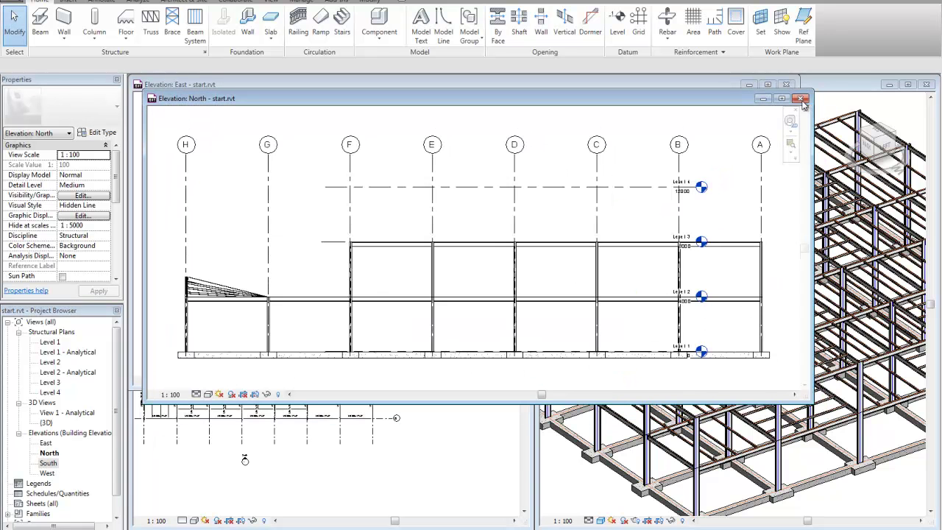
pyautogui.click(803, 99)
pyautogui.click(786, 84)
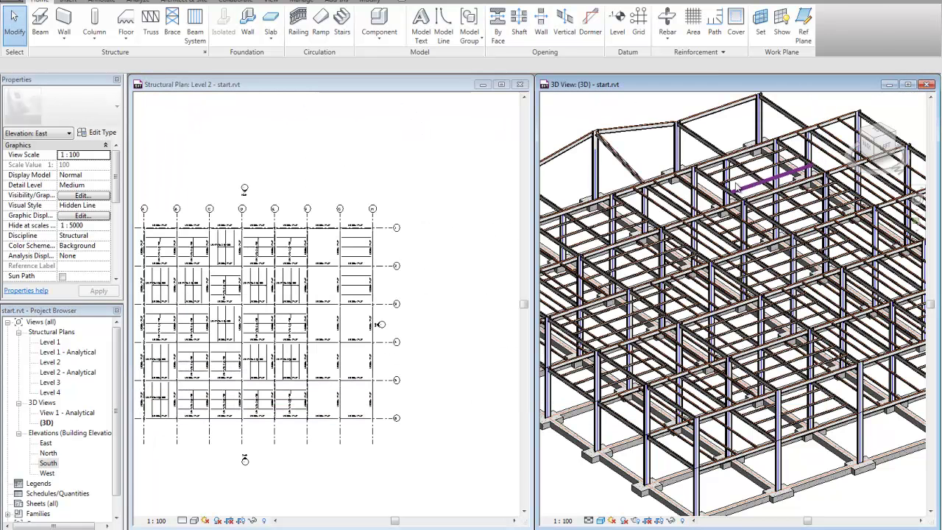
pyautogui.scroll(-5, 610, 431)
pyautogui.keyDown('shift'); pyautogui.moveTo(610, 431); pyautogui.dragTo(854, 415, button='middle'); pyautogui.keyUp('shift')
pyautogui.scroll(6, 739, 341)
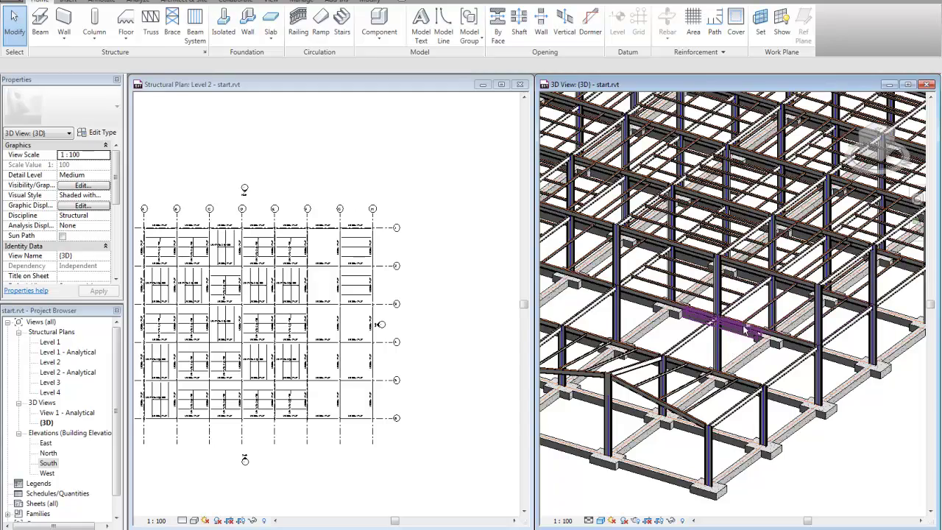
pyautogui.scroll(-3, 751, 325)
pyautogui.keyDown('shift'); pyautogui.moveTo(751, 324); pyautogui.dragTo(846, 309, button='middle'); pyautogui.keyUp('shift')
pyautogui.keyDown('shift'); pyautogui.moveTo(766, 282); pyautogui.dragTo(747, 401, button='middle'); pyautogui.keyUp('shift')
pyautogui.scroll(-8, 747, 401)
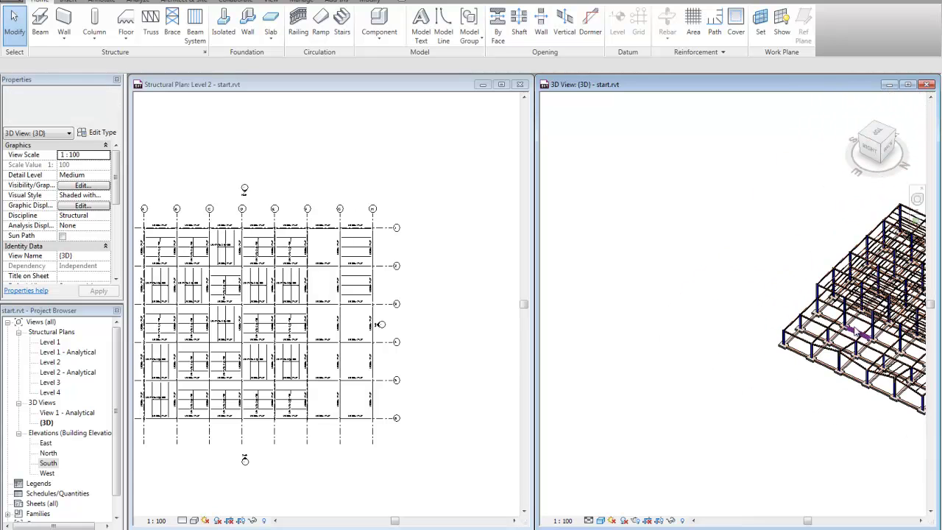
pyautogui.press('z')
pyautogui.press('f')
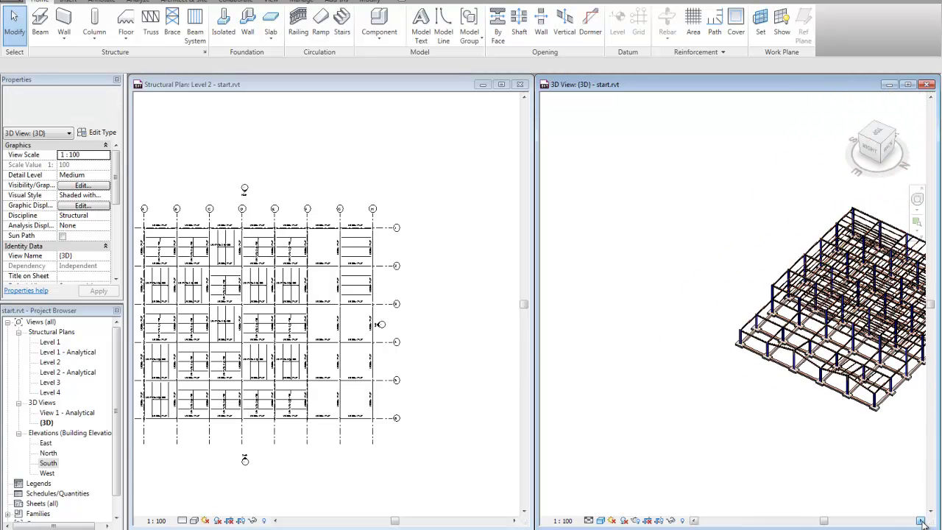
pyautogui.scroll(4, 765, 312)
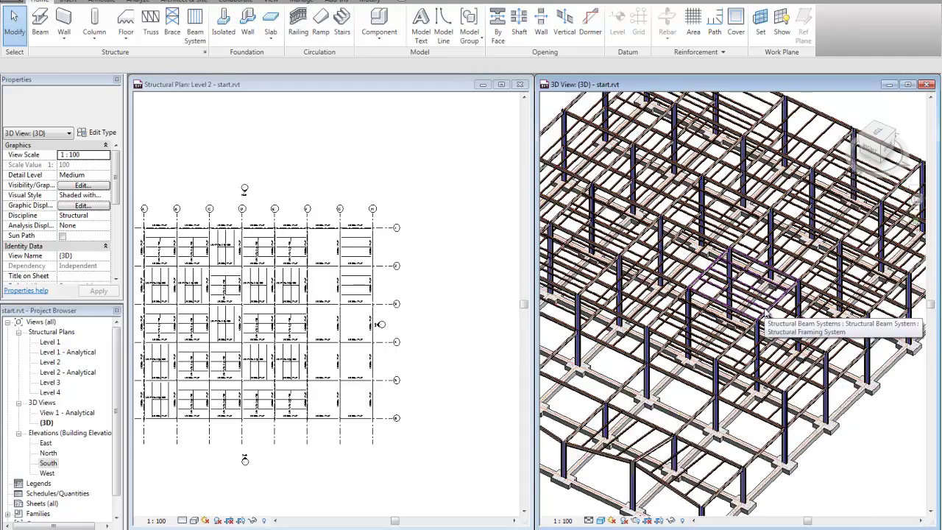